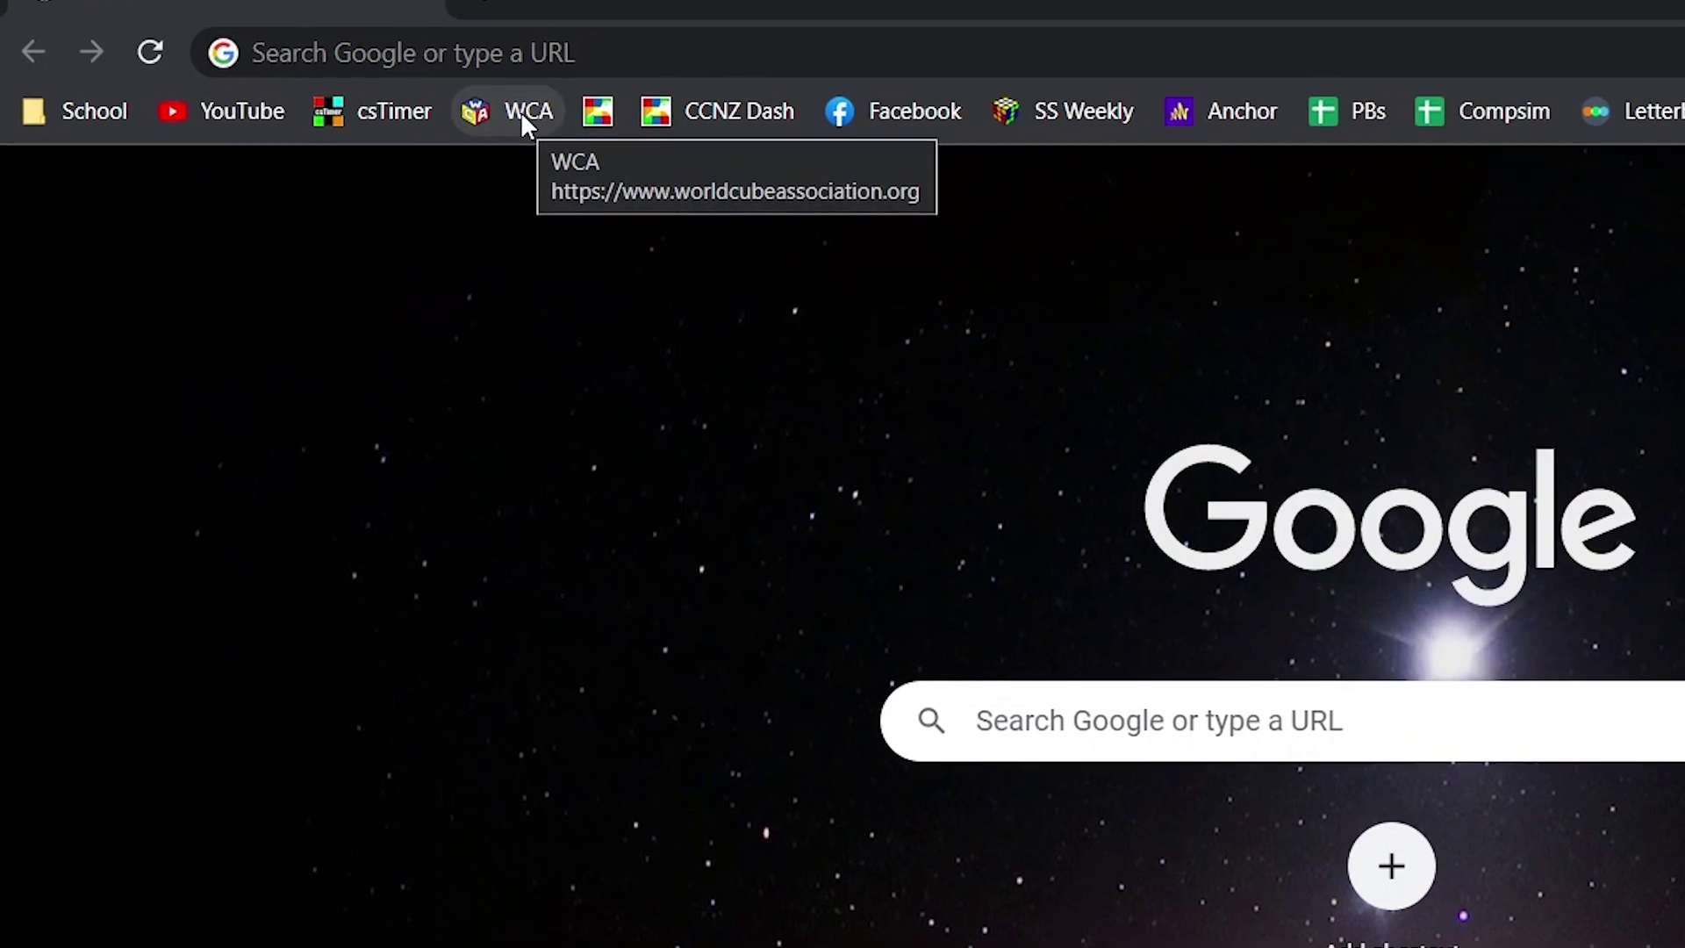
Open the World Cube Association website and go to its Scrambles page in the regulations section.
left_click(523, 119)
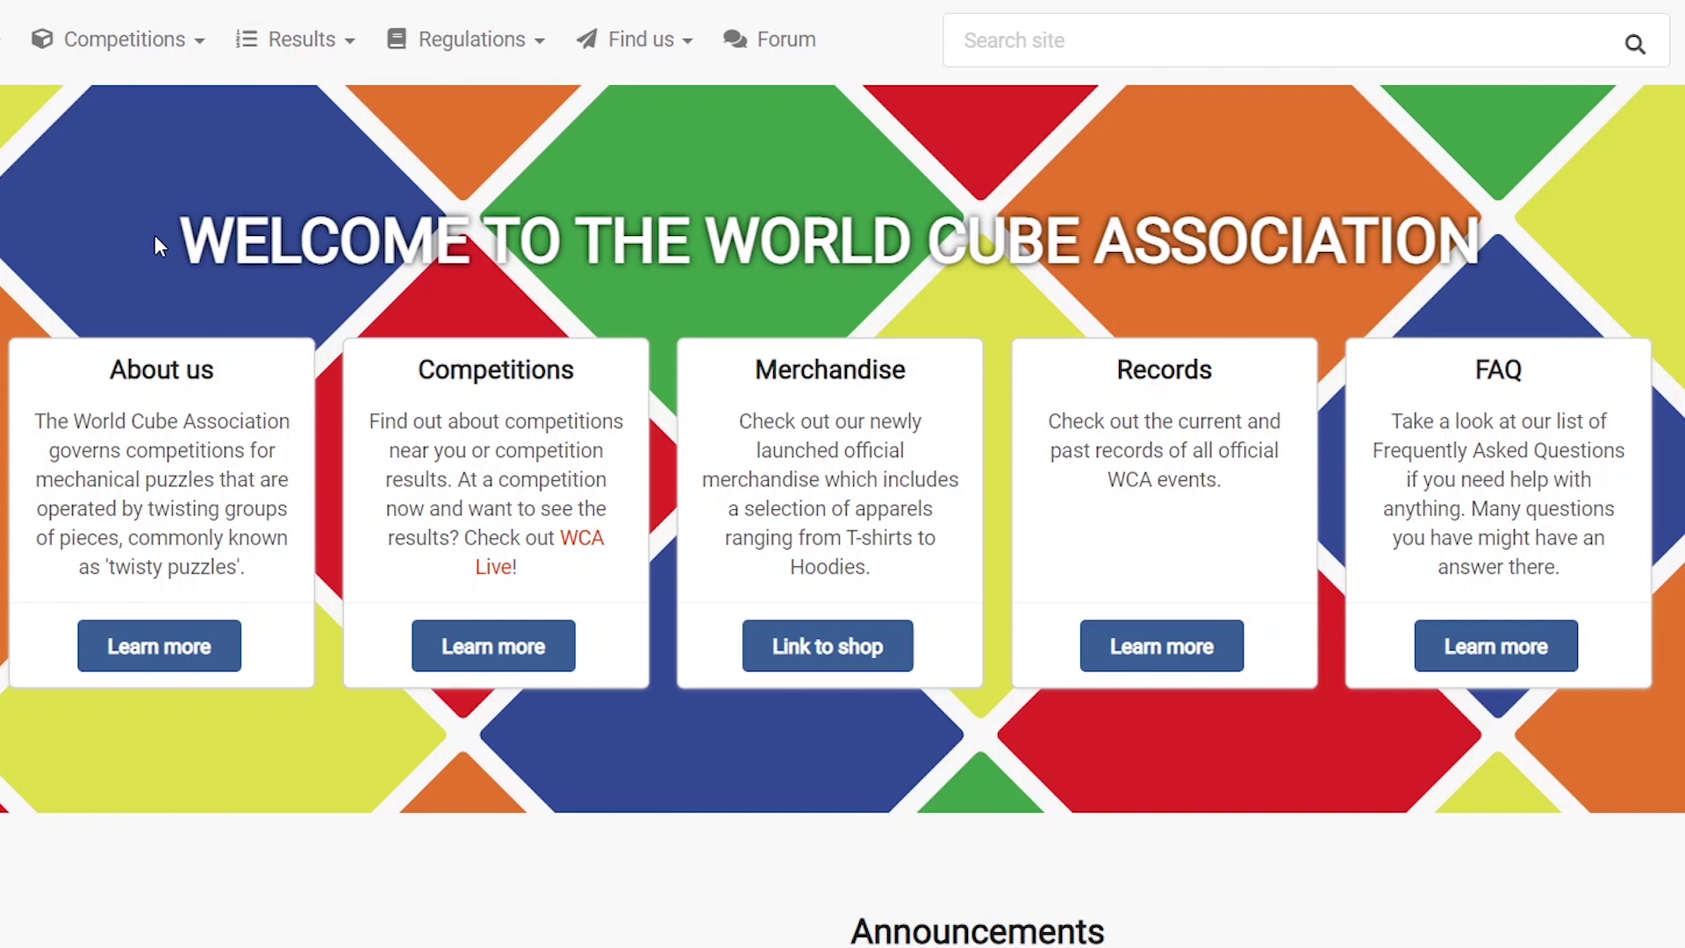
left_click(499, 51)
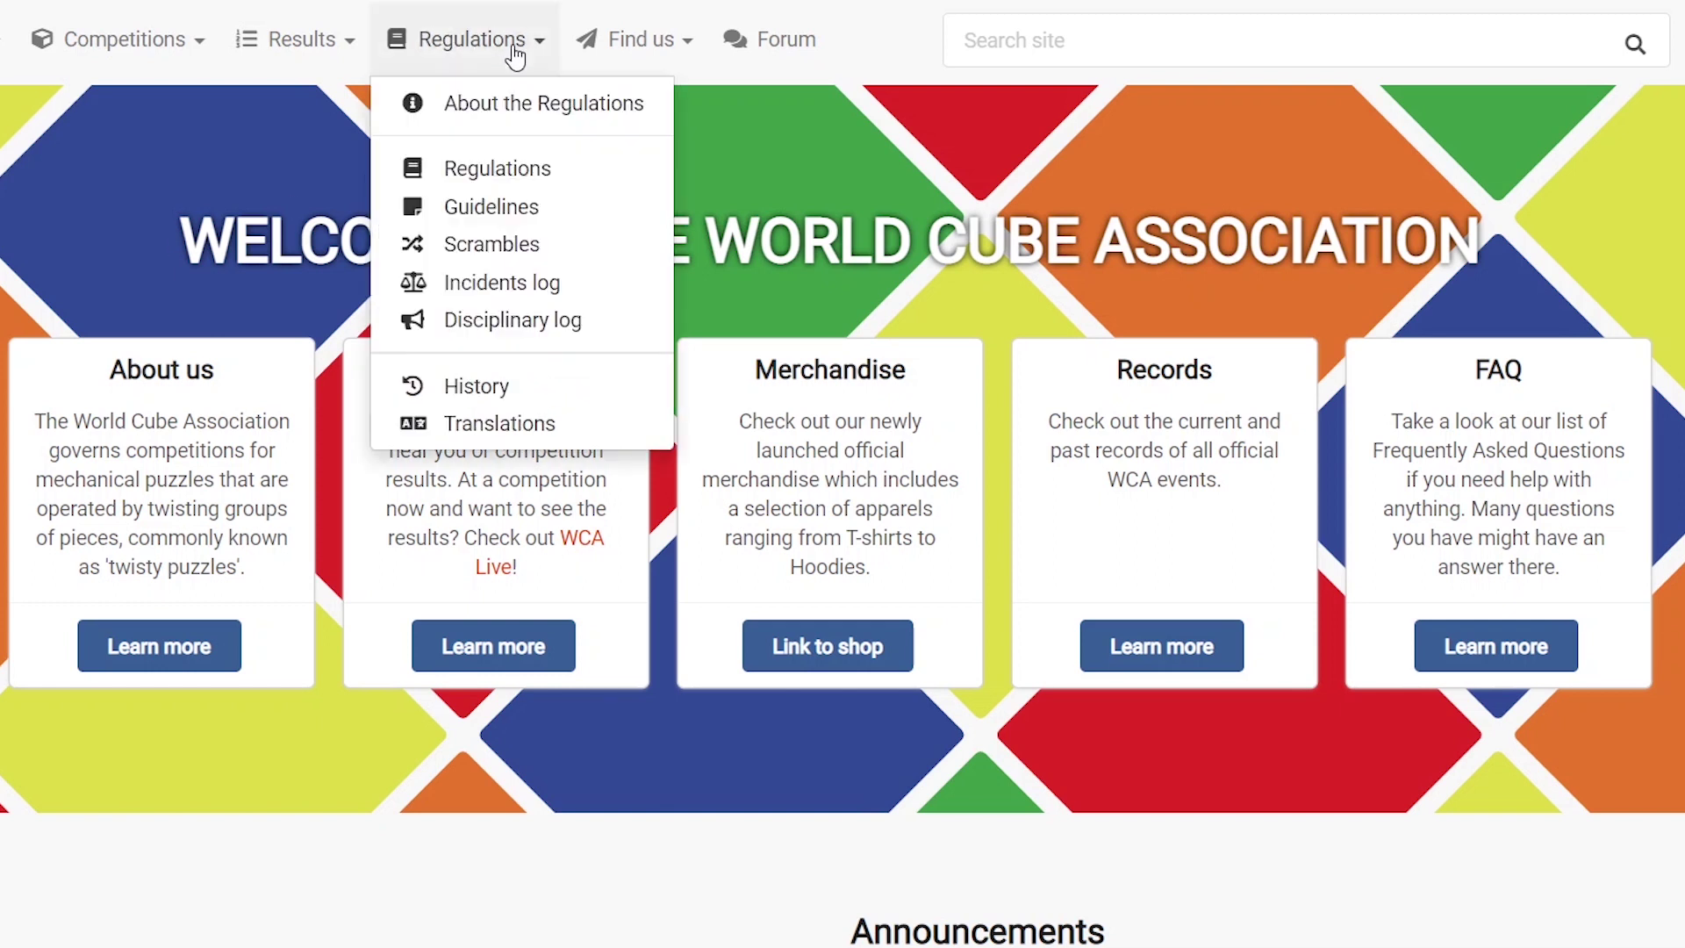
left_click(499, 248)
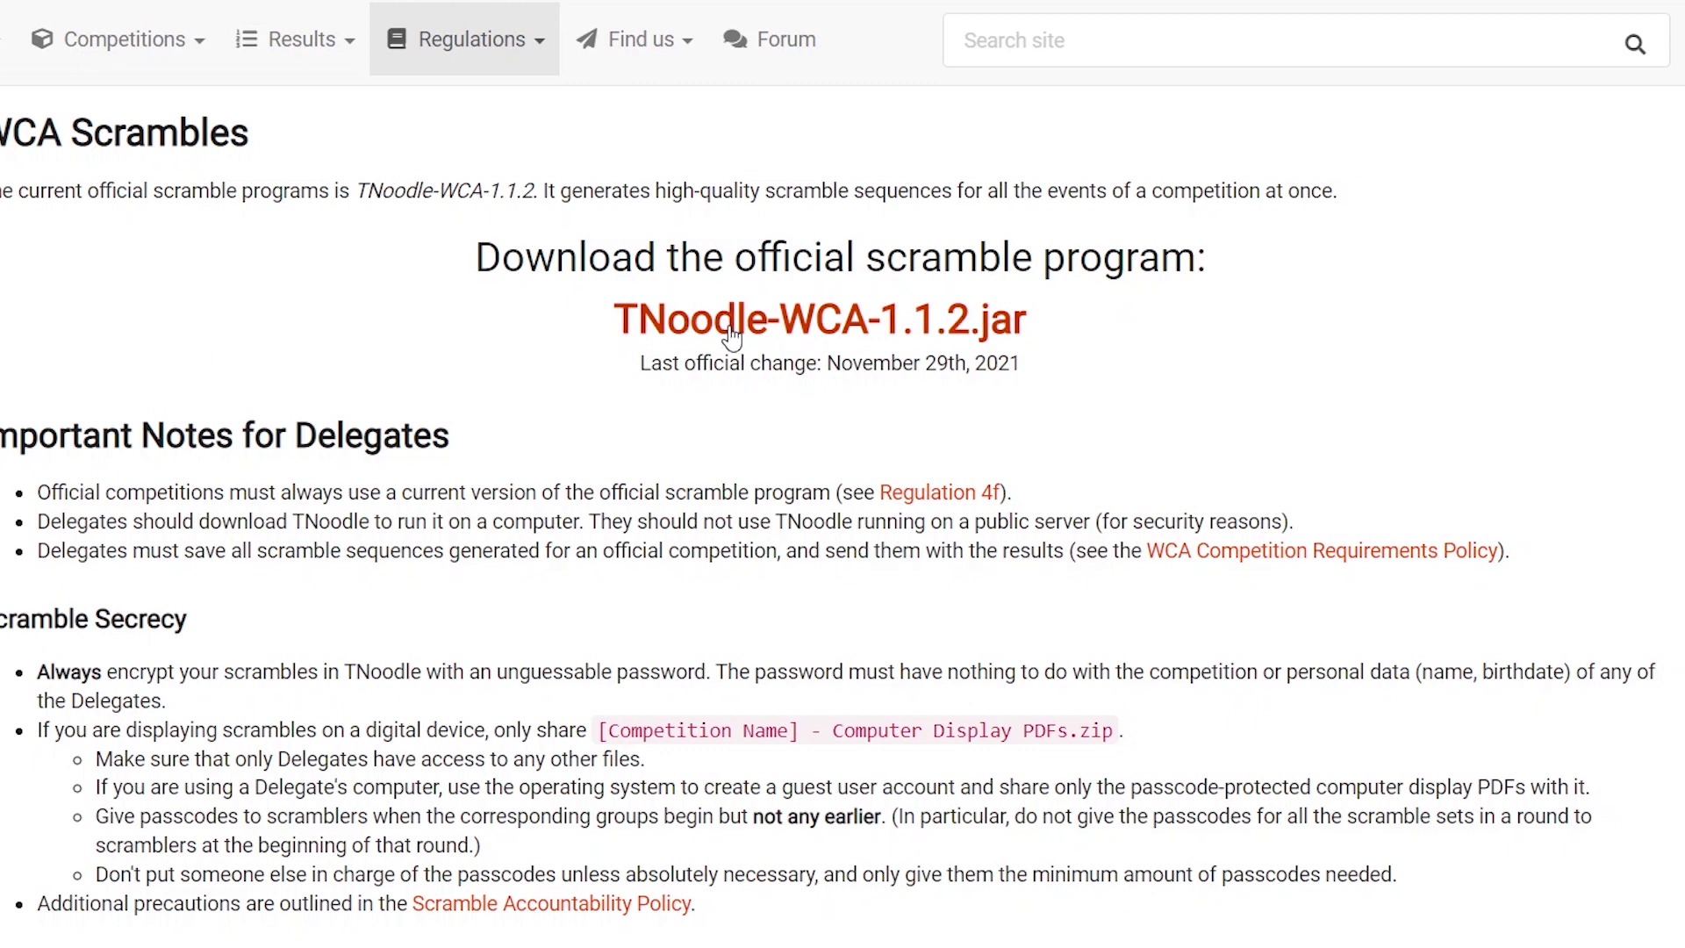
Look through the WCA Scrambles page, including the delegate notes, TNoodle instructions and history of official releases.
scroll(598, 497, "down", 15)
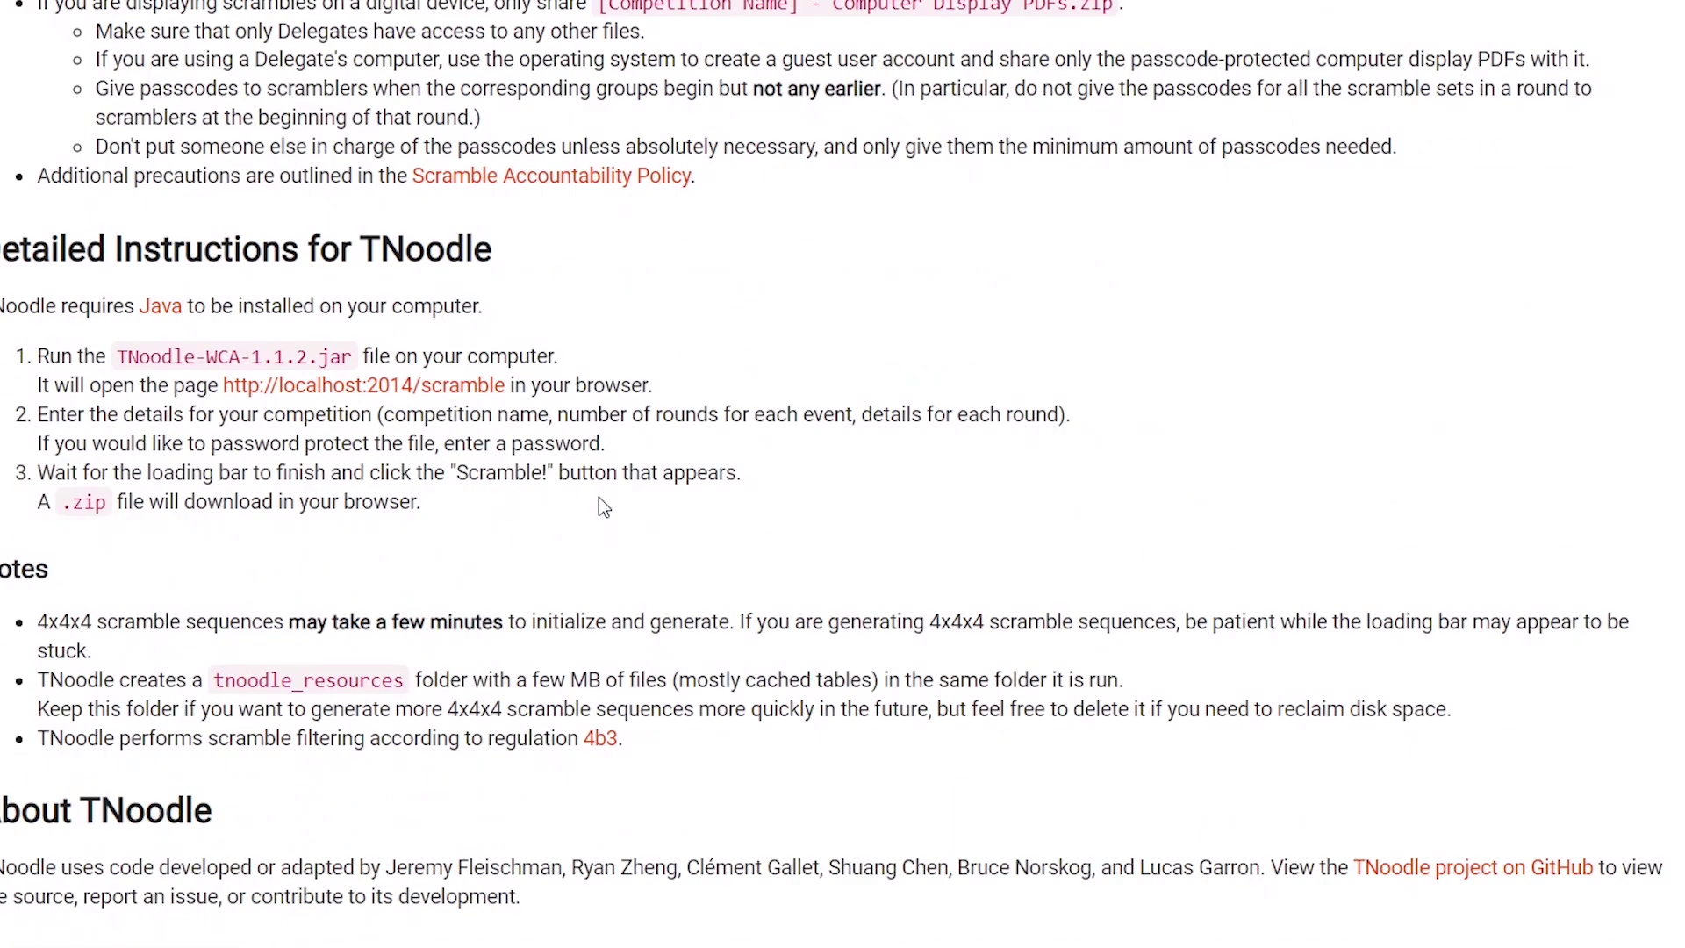
scroll(367, 411, "up", 1)
scroll(367, 410, "down", 2)
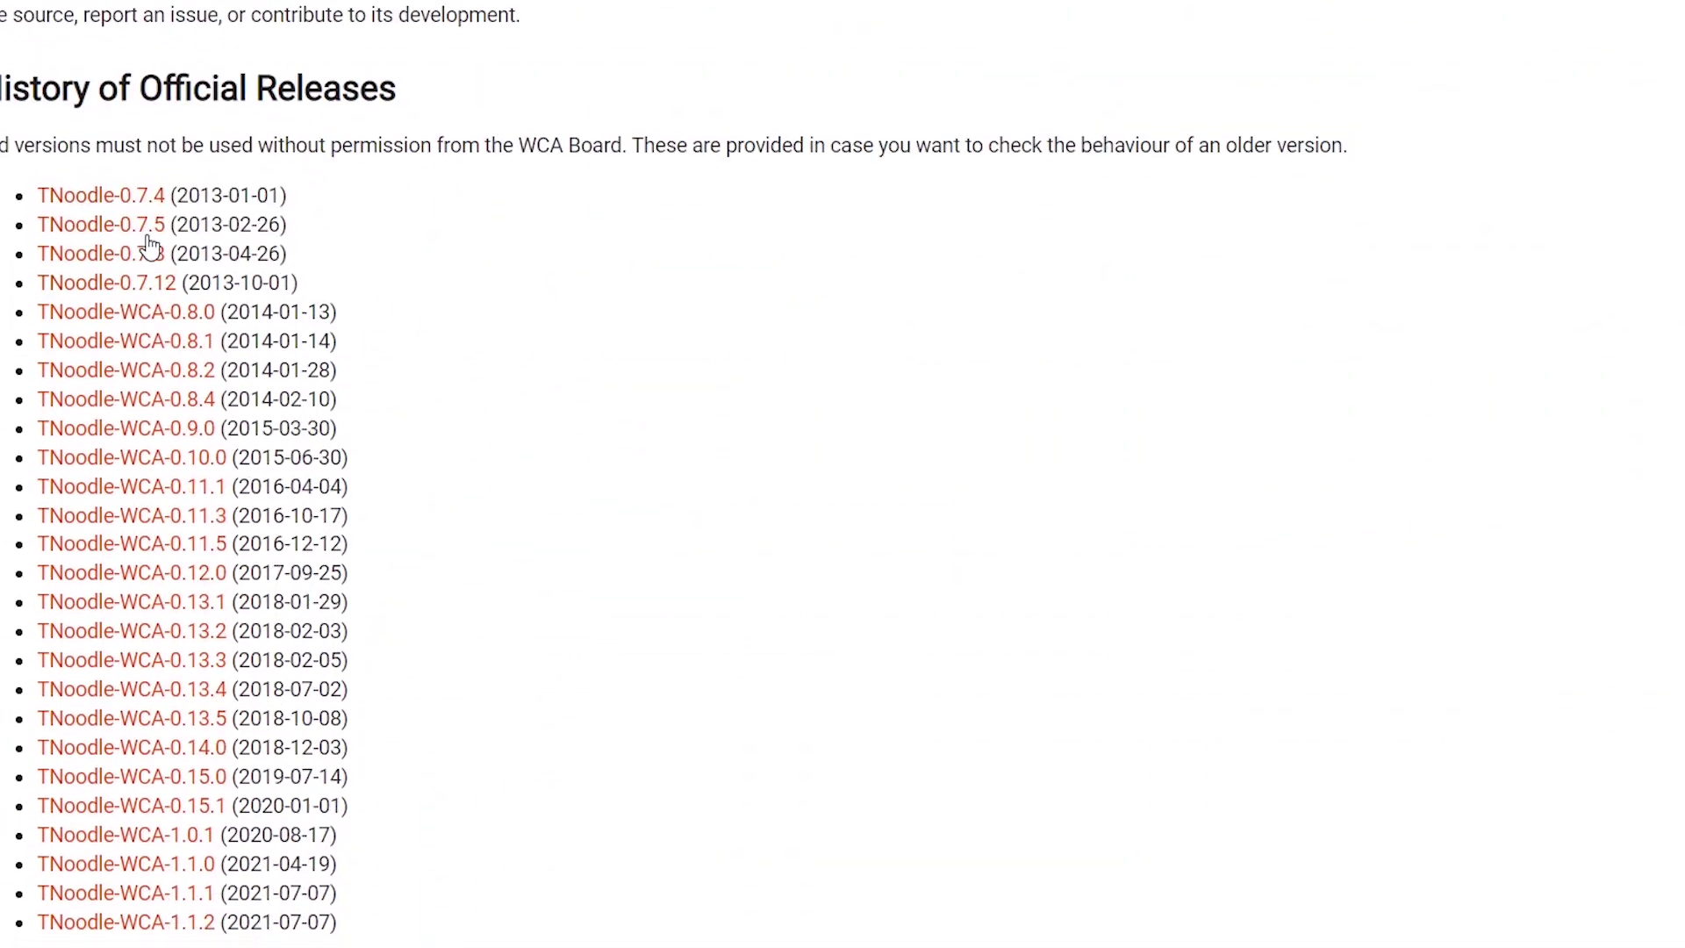
scroll(396, 687, "up", 6)
scroll(396, 687, "up", 20)
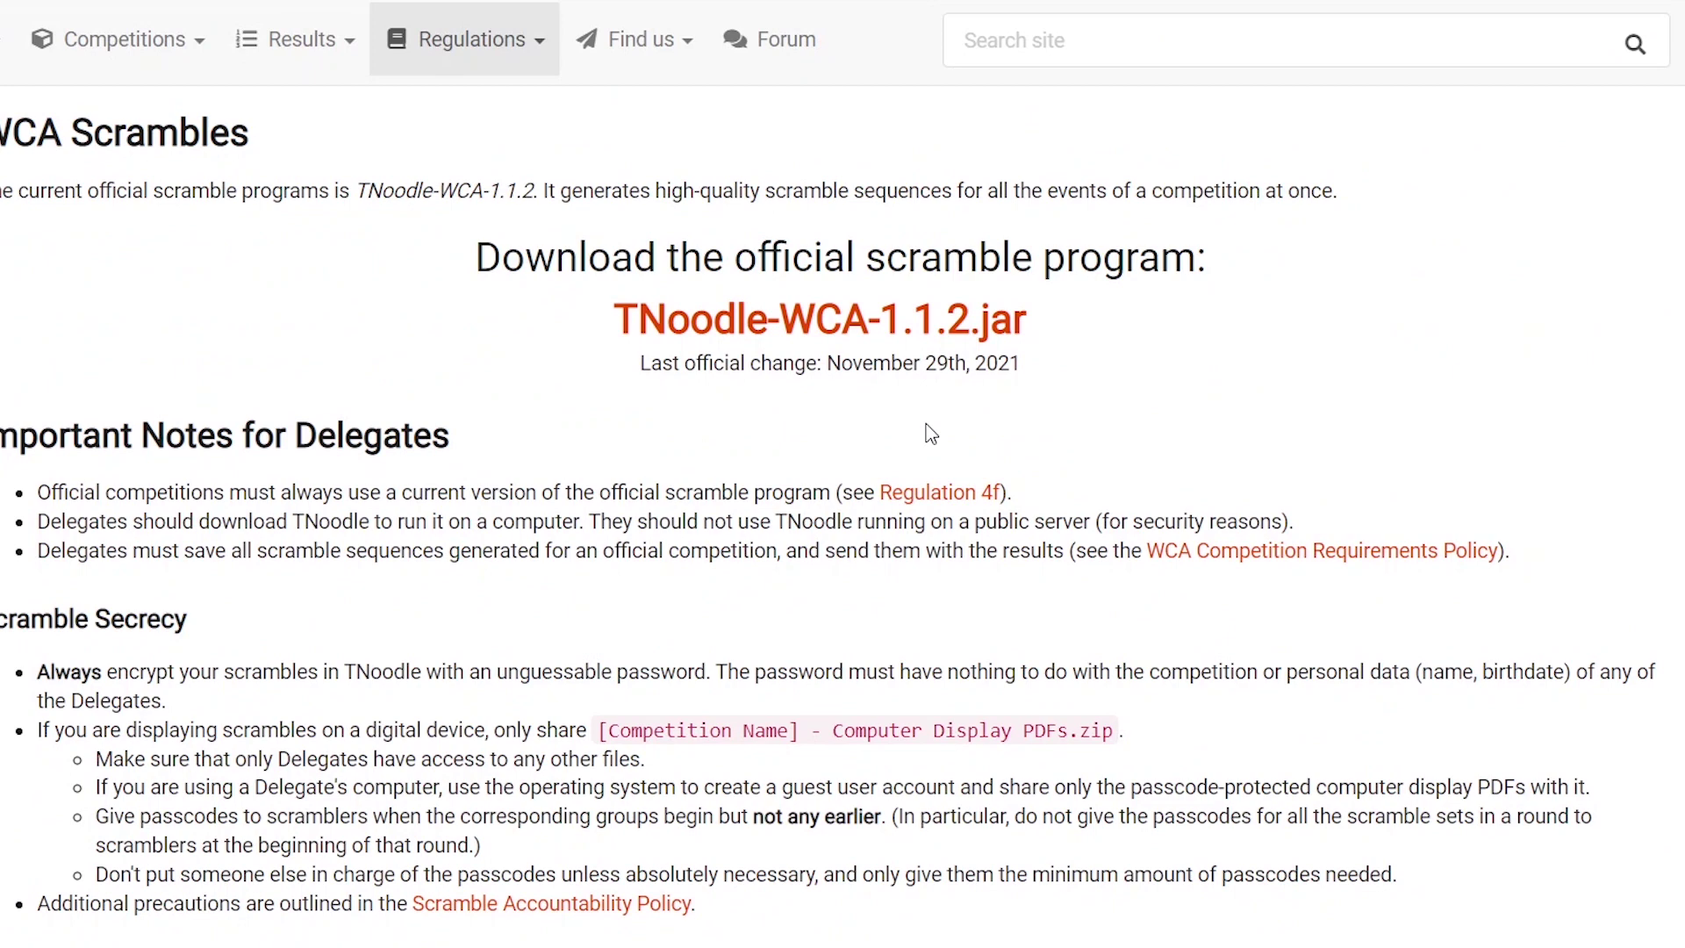
scroll(776, 414, "down", 20)
scroll(777, 414, "up", 20)
scroll(777, 414, "down", 20)
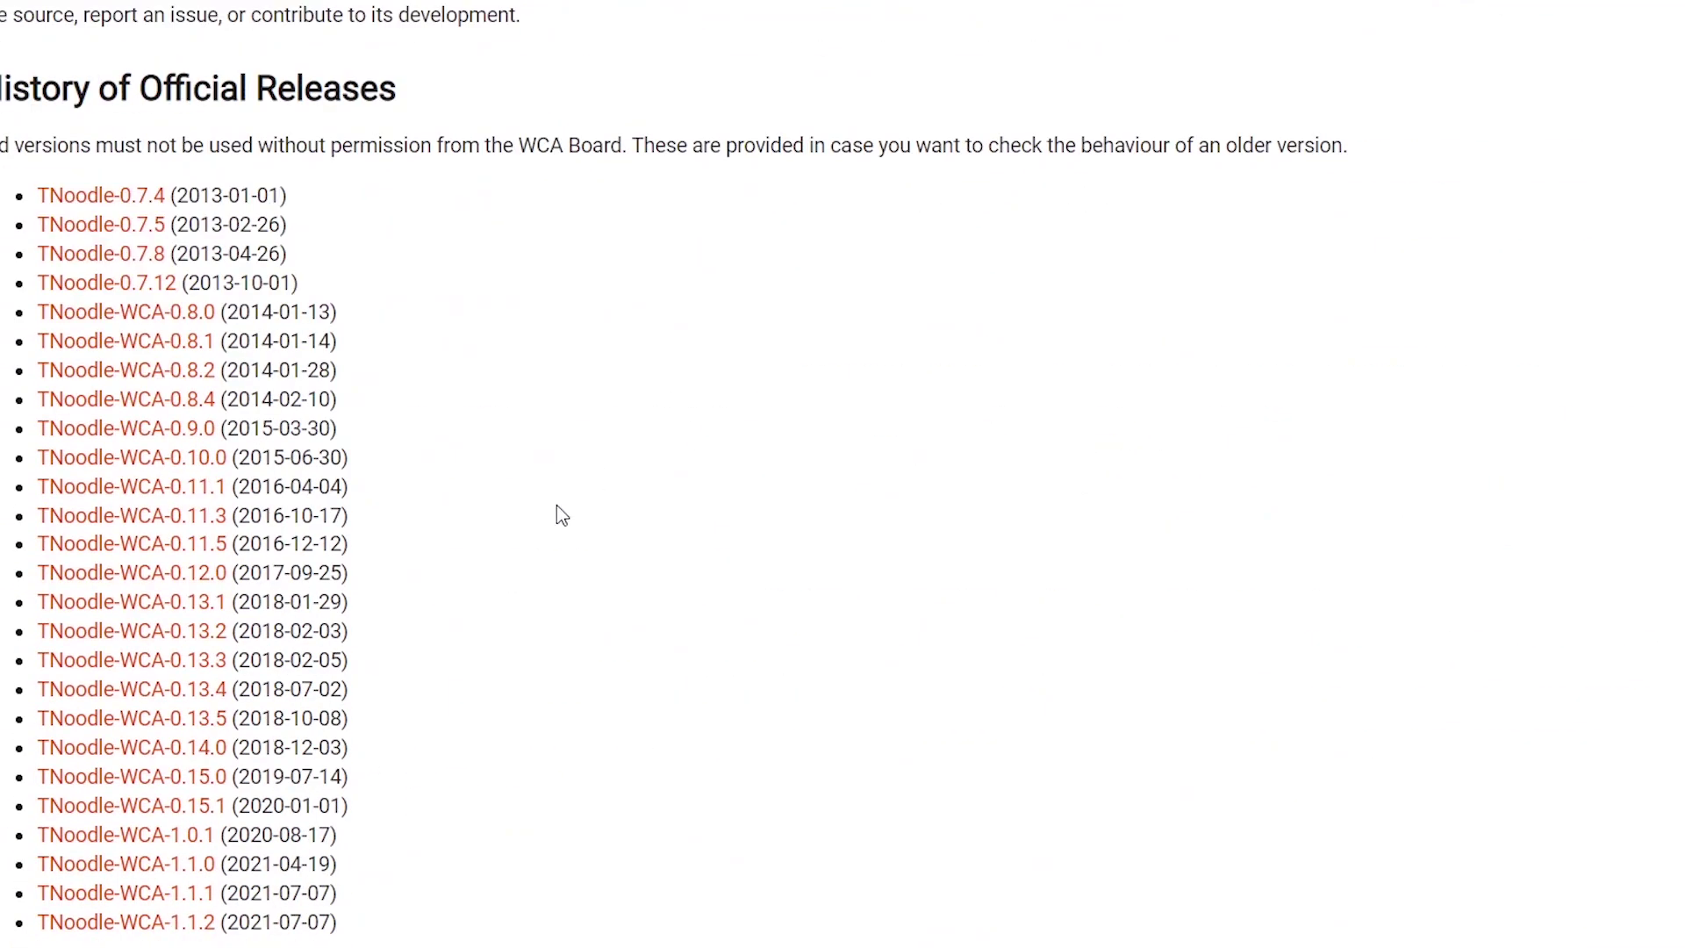
scroll(556, 505, "up", 20)
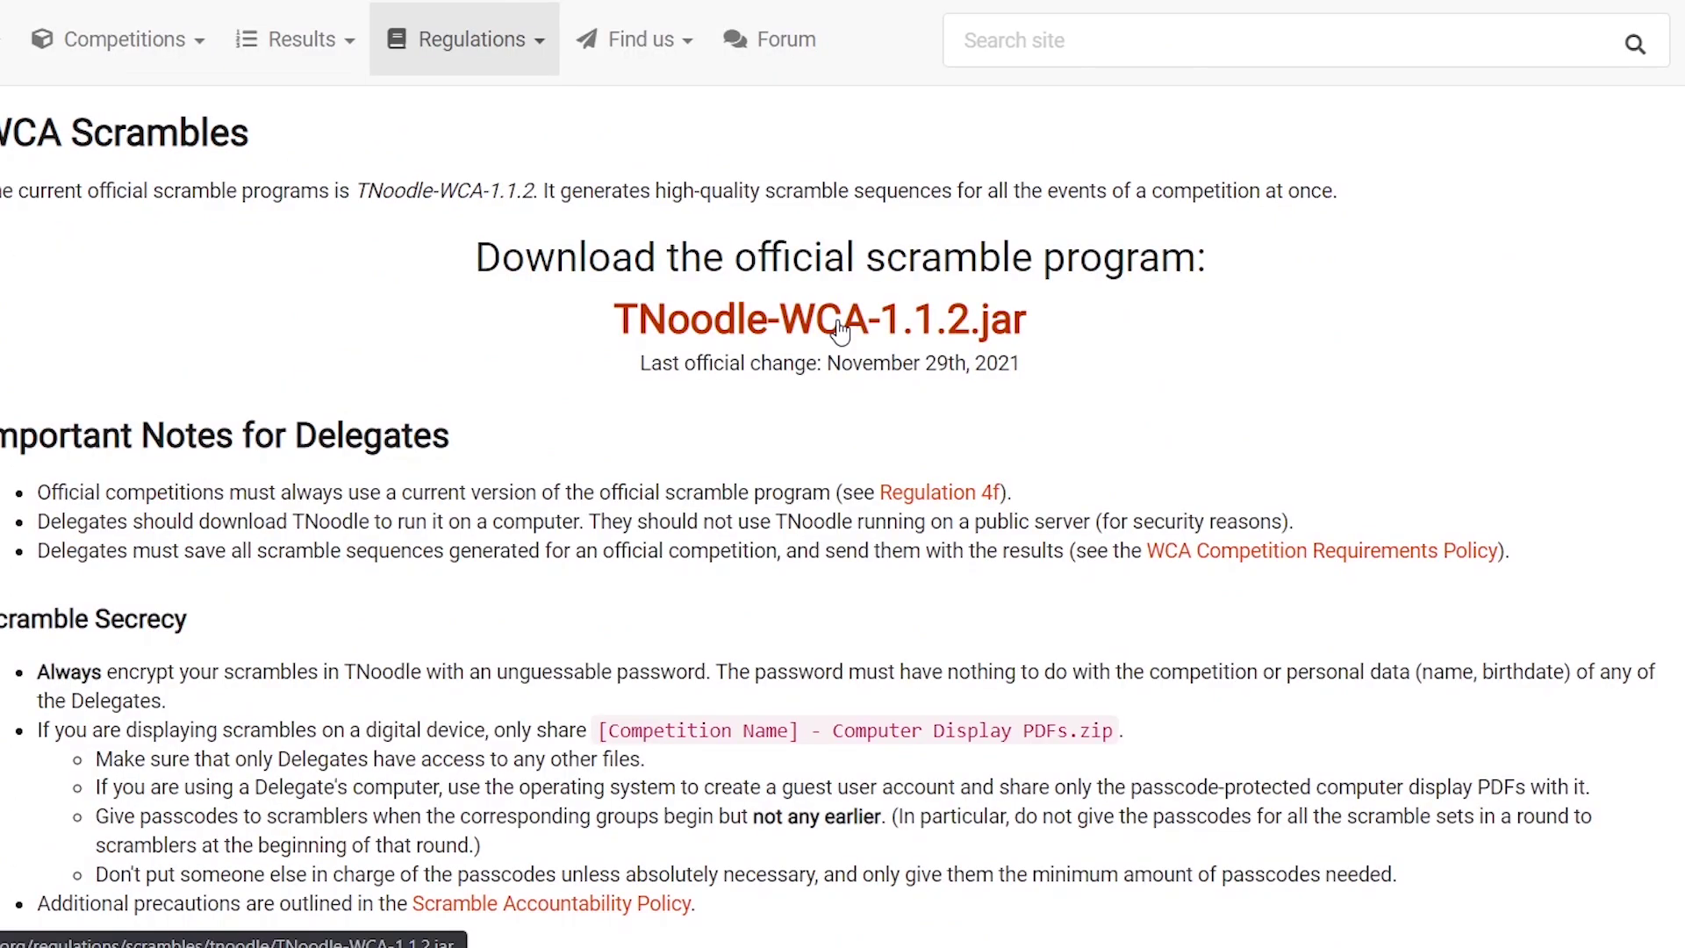
Download TNoodle-WCA-1.1.2.jar, run it and allow it access through the Windows firewall.
left_click(840, 332)
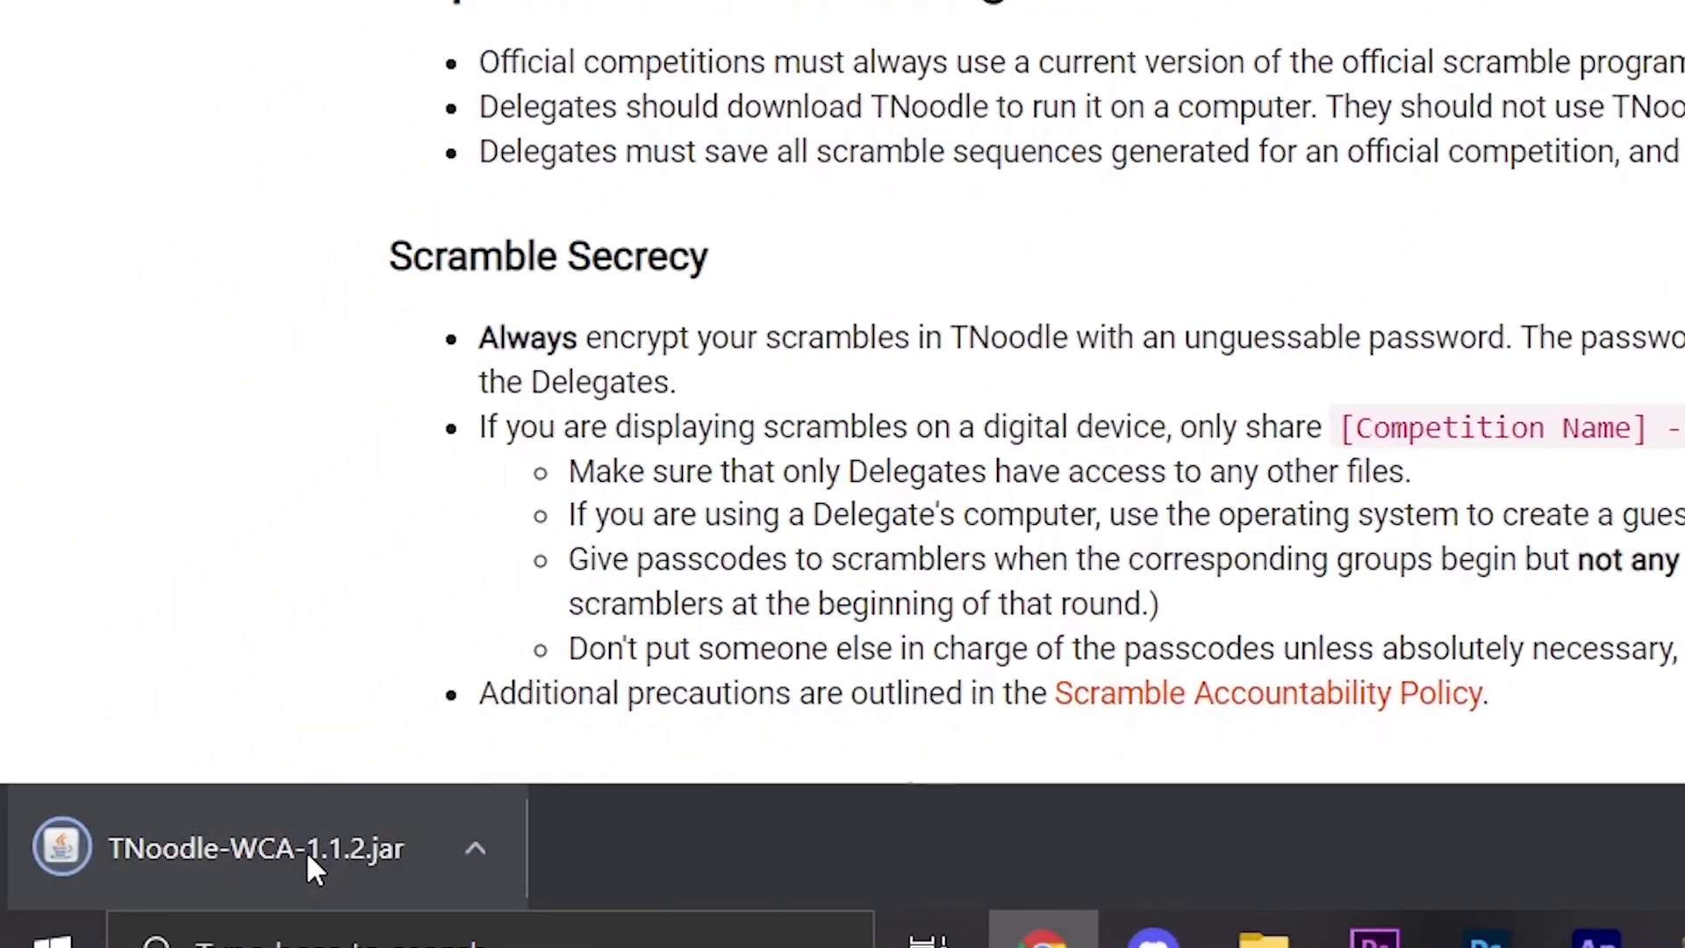
left_click(308, 850)
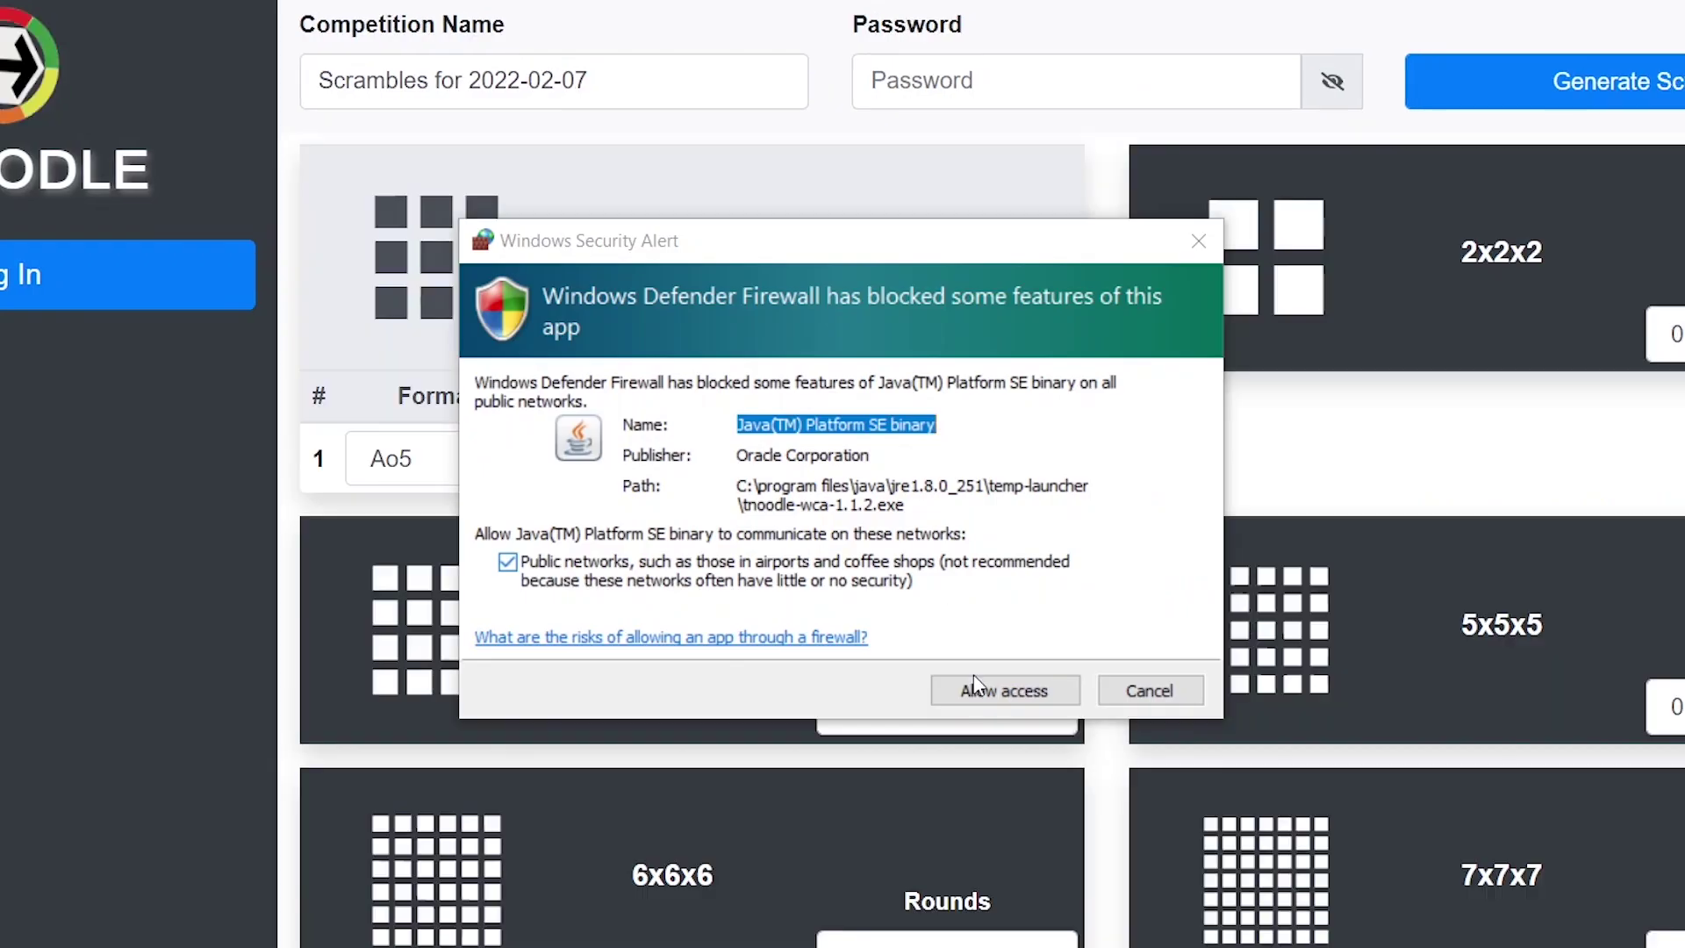
left_click(991, 693)
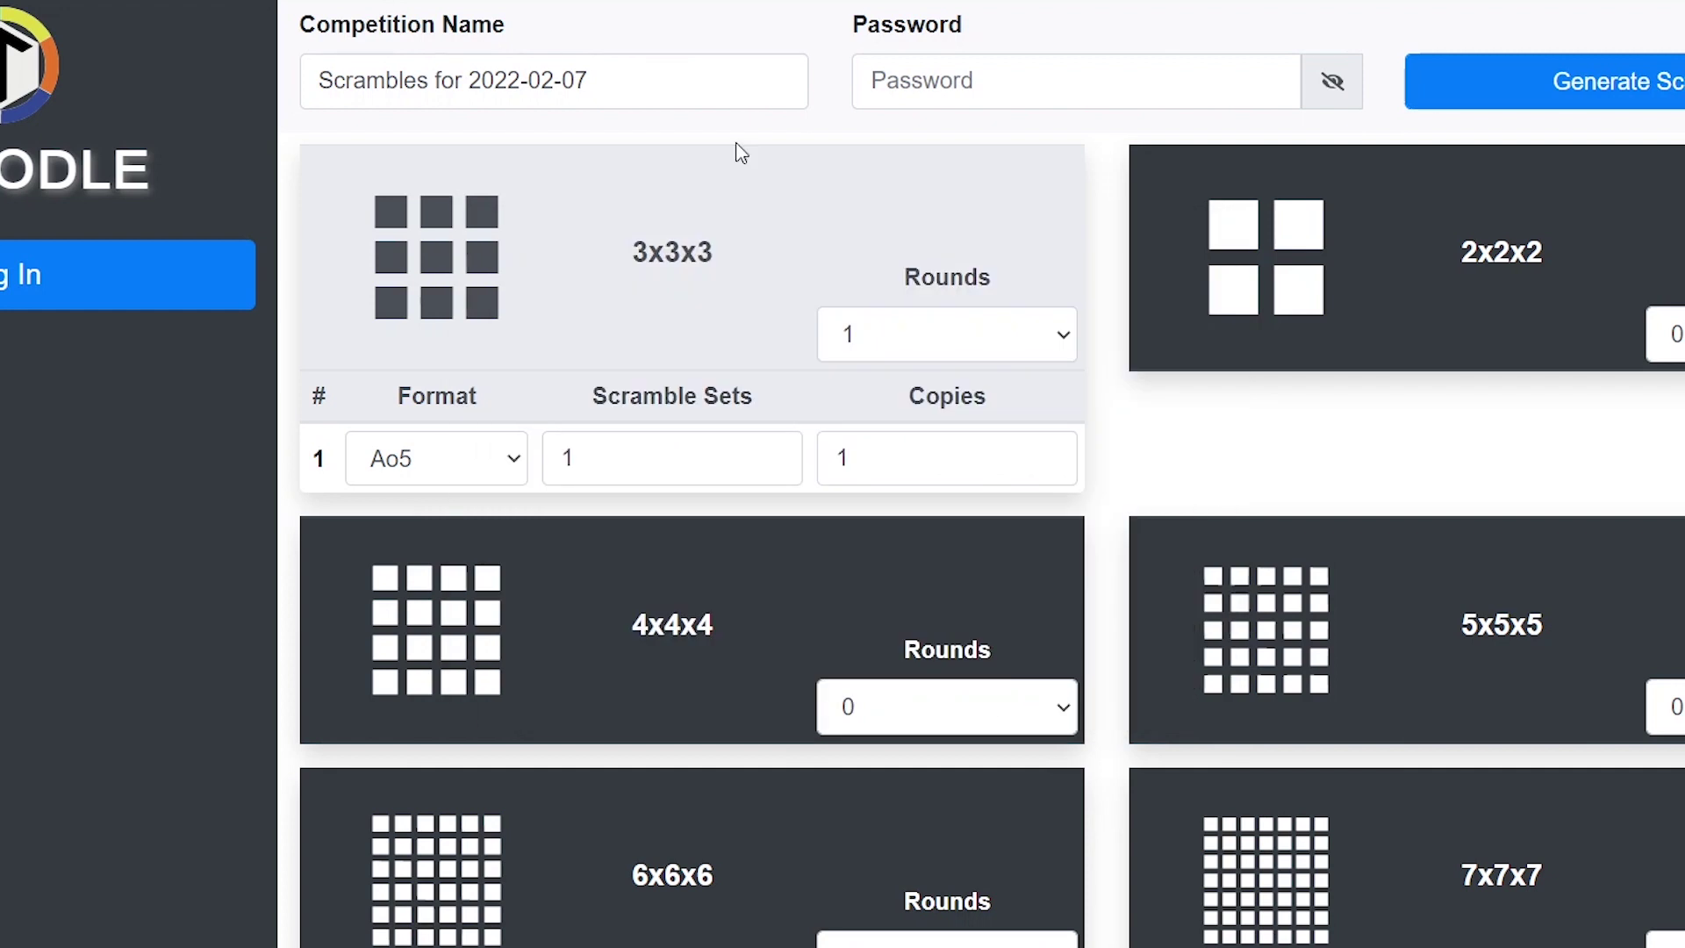
Search Windows for "tnoodle" and launch TNoodle-WCA-1.1.2 from the results.
scroll(586, 286, "down", 8)
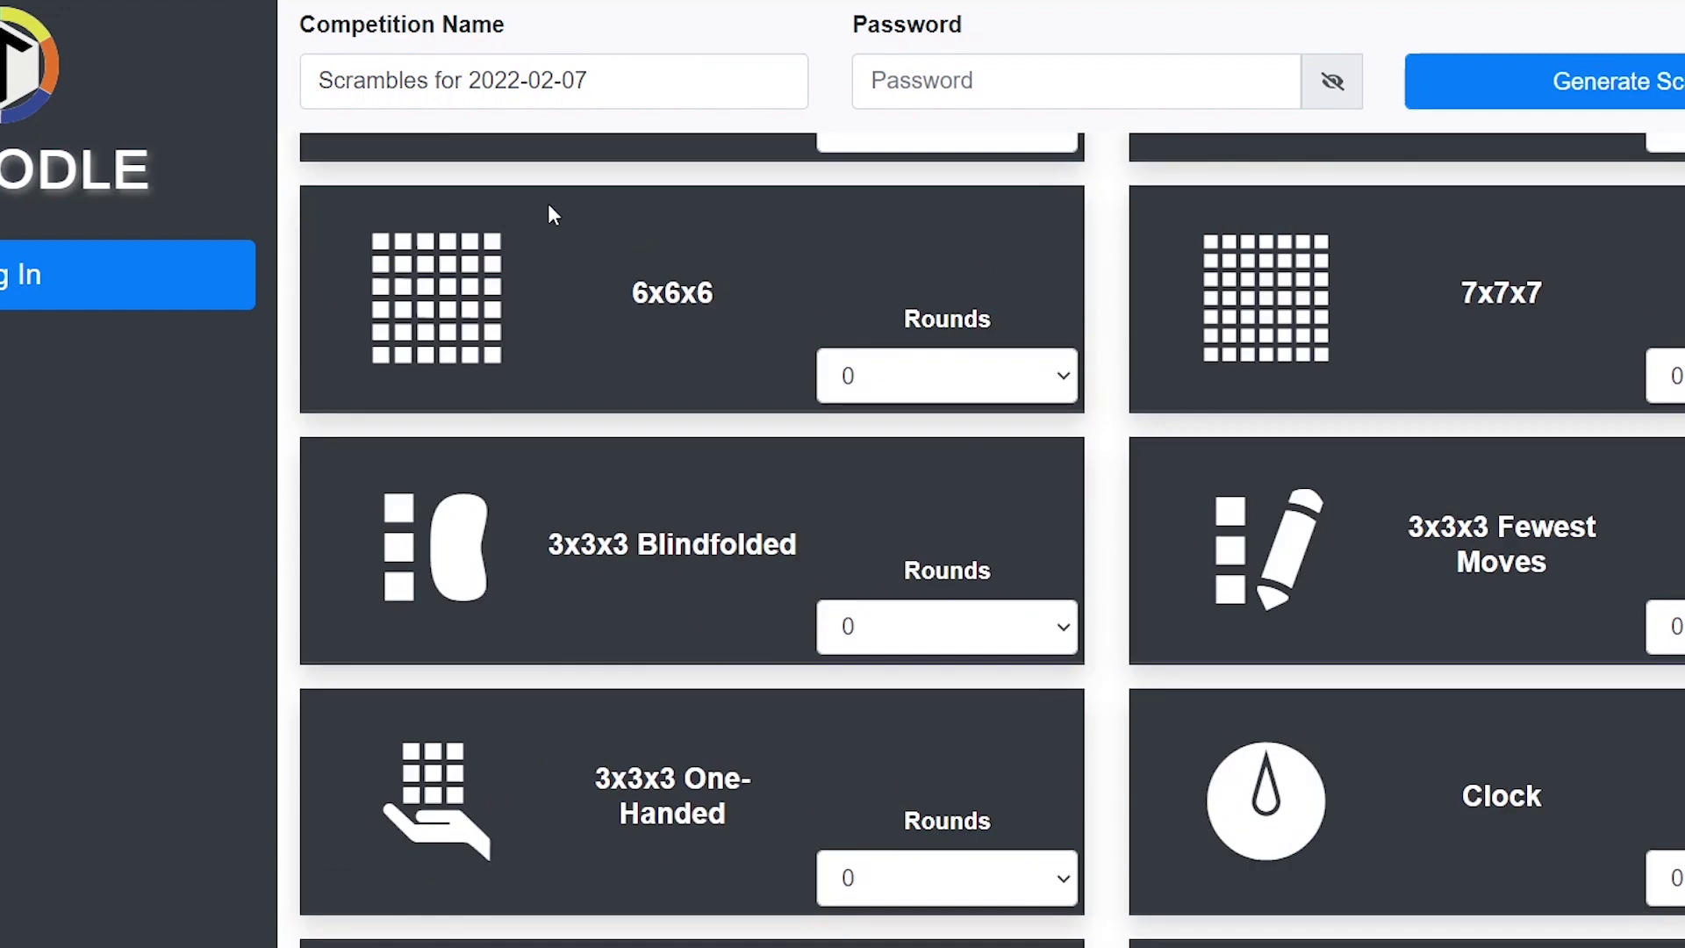
key("super")
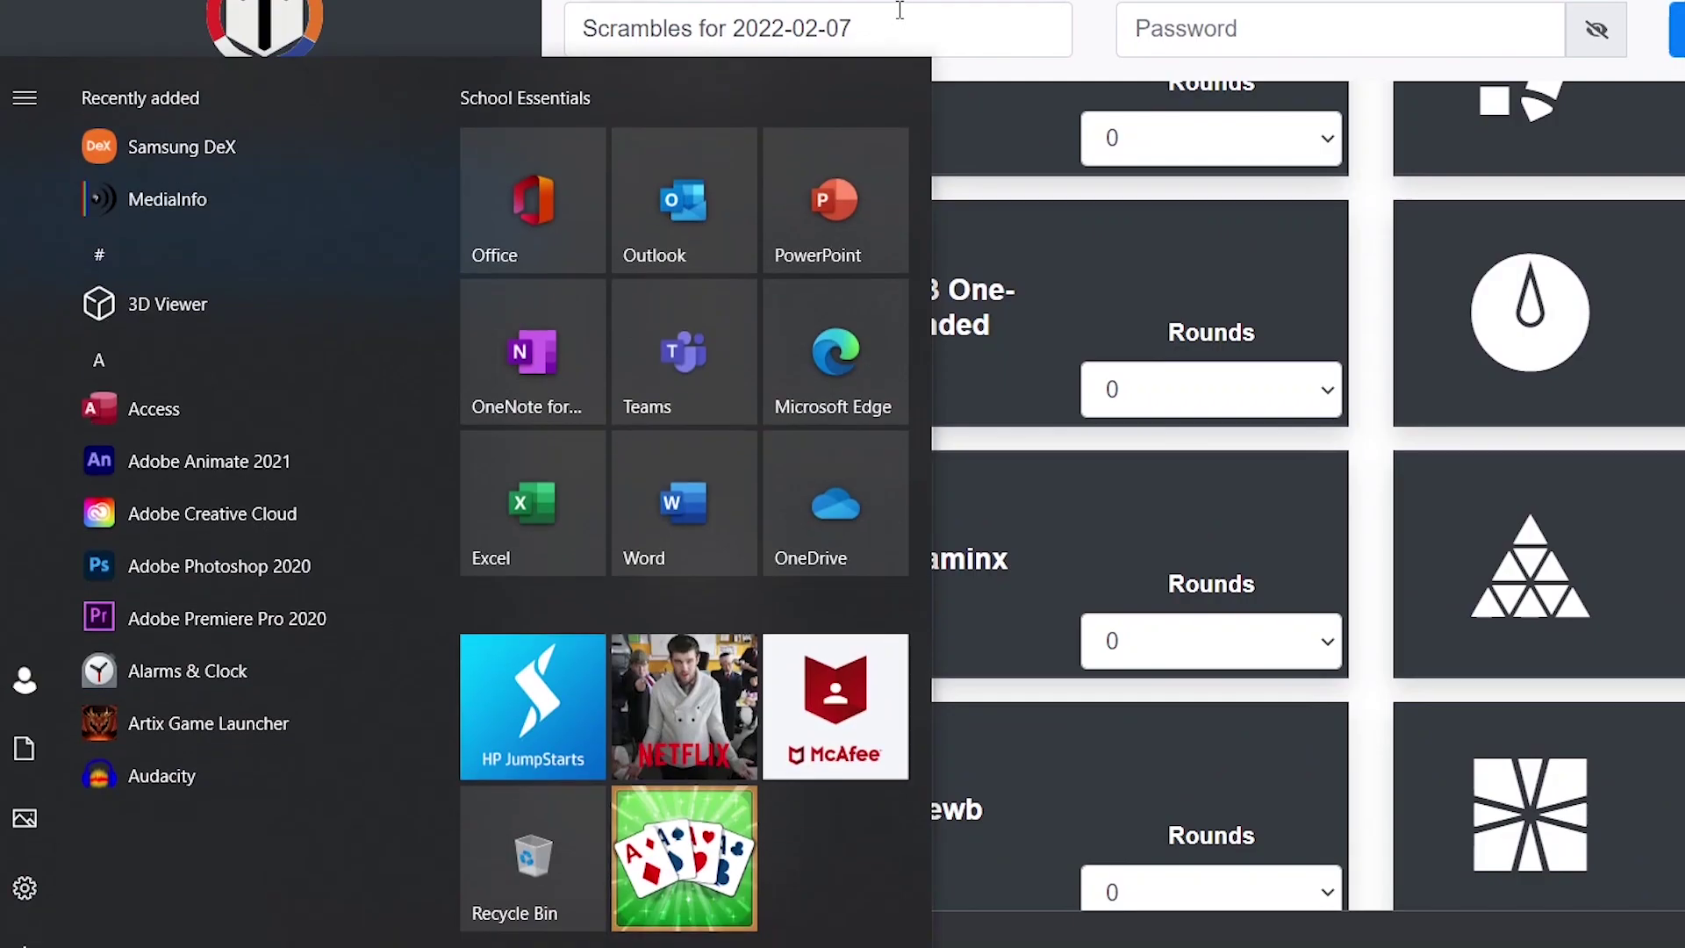
type("tnoodle")
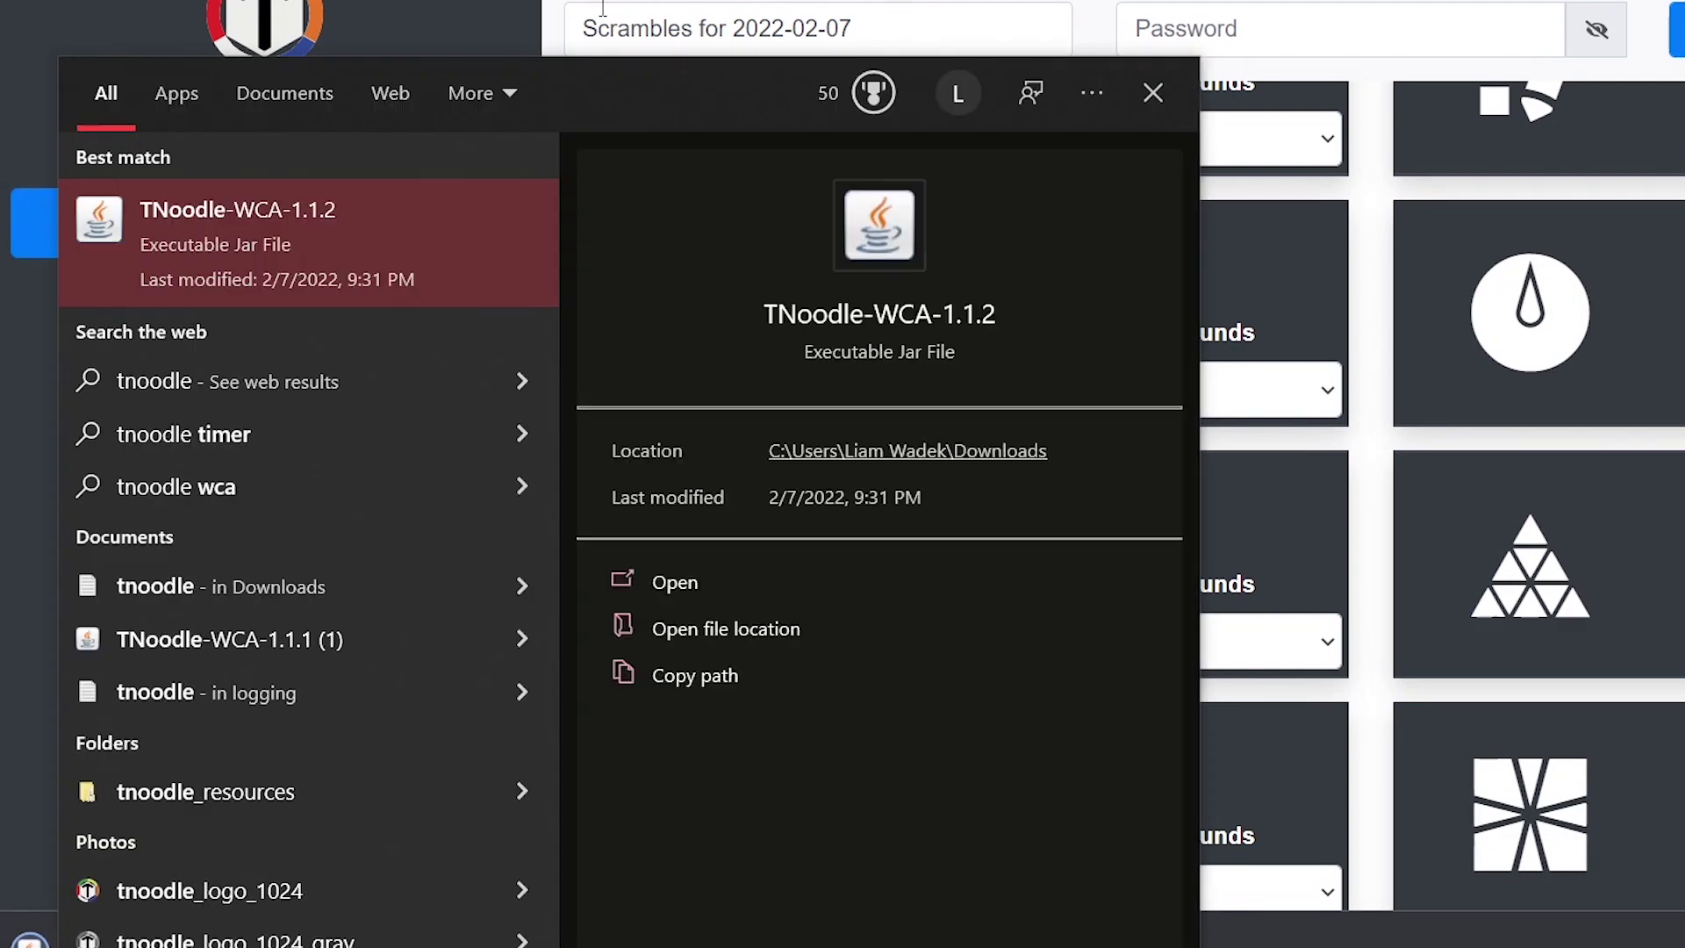
key("Return")
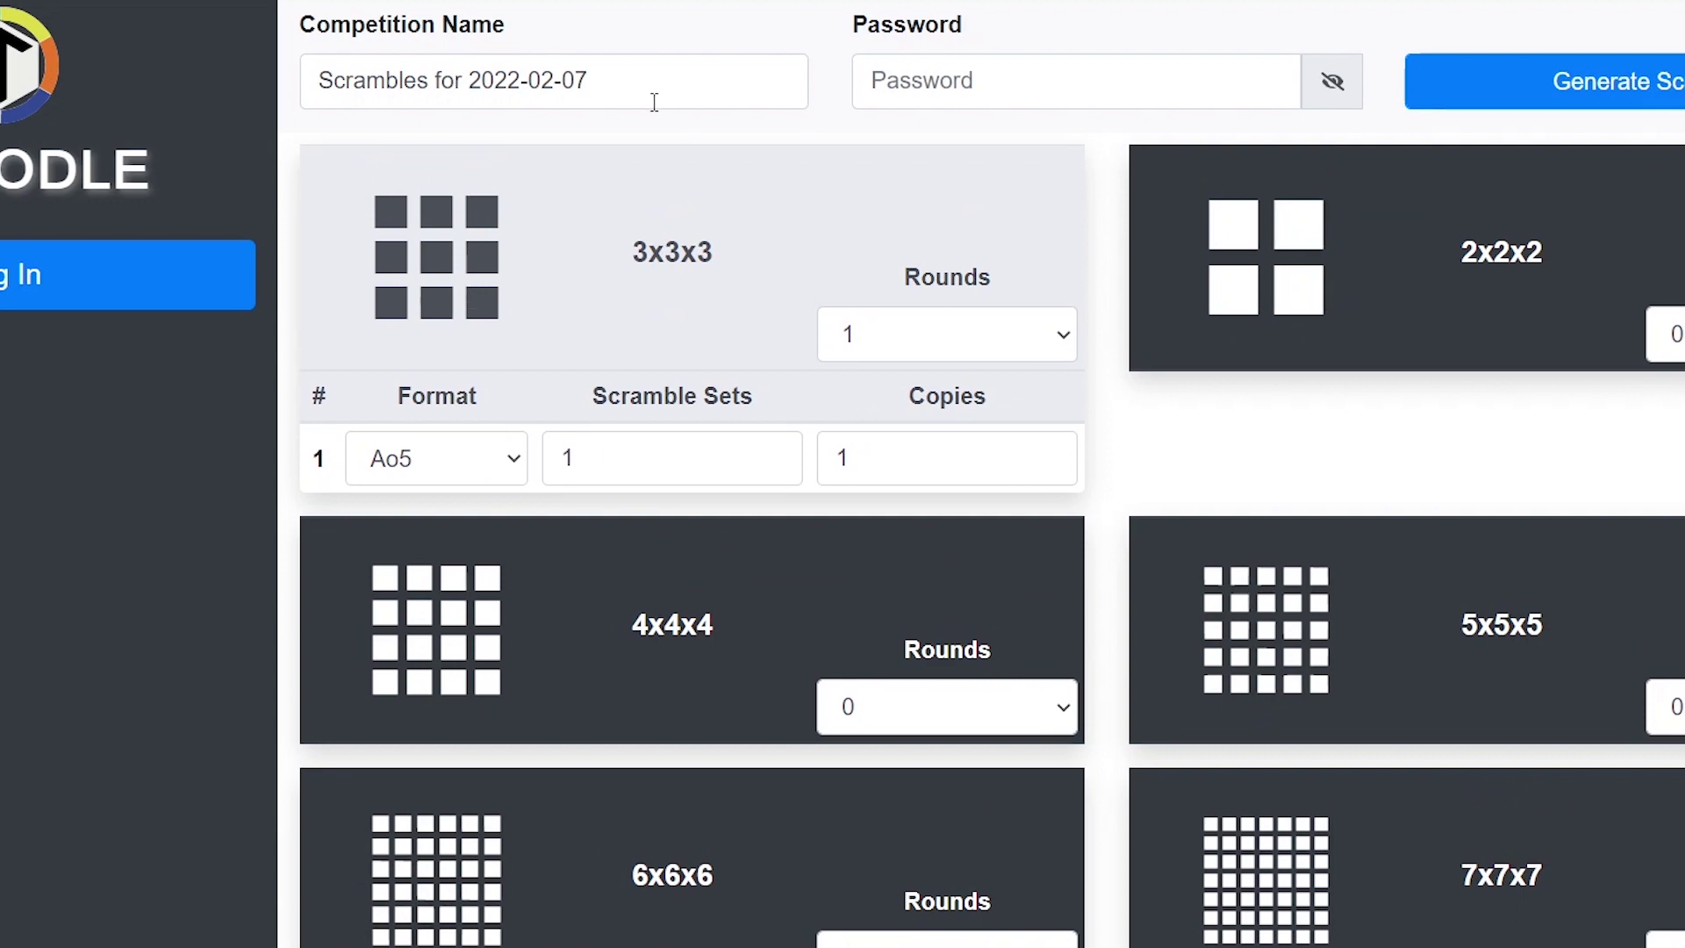
Replace the default competition name with "New Zealand Nationals 2021".
left_click(641, 71)
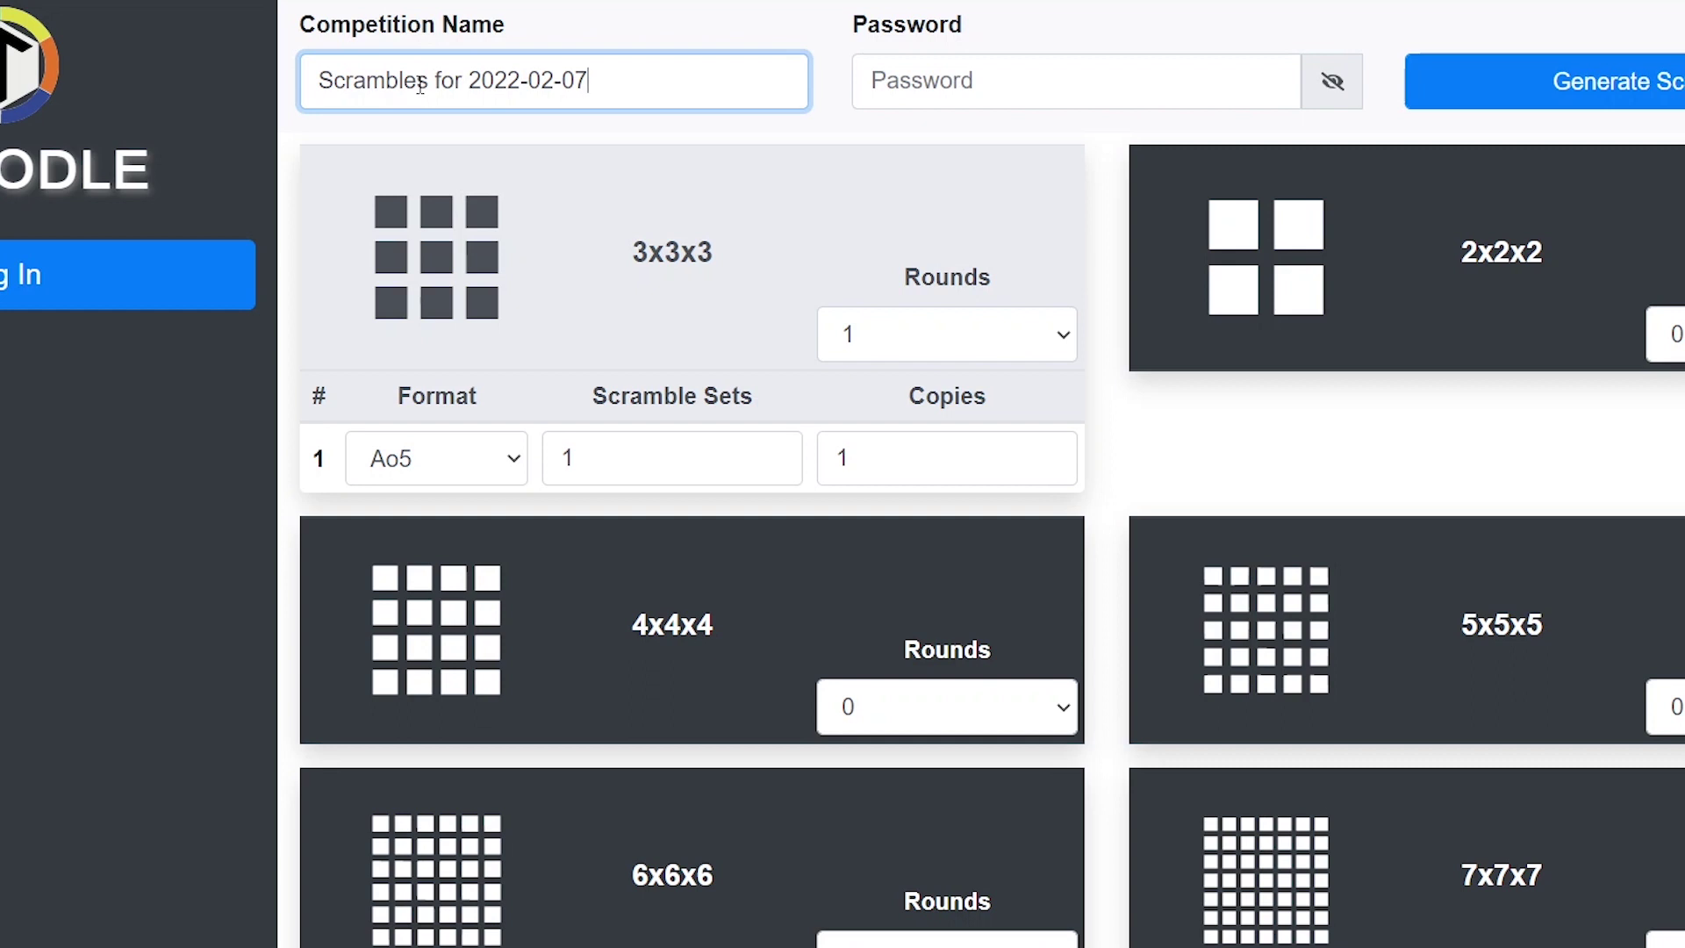
left_click_drag(646, 79, 164, 91)
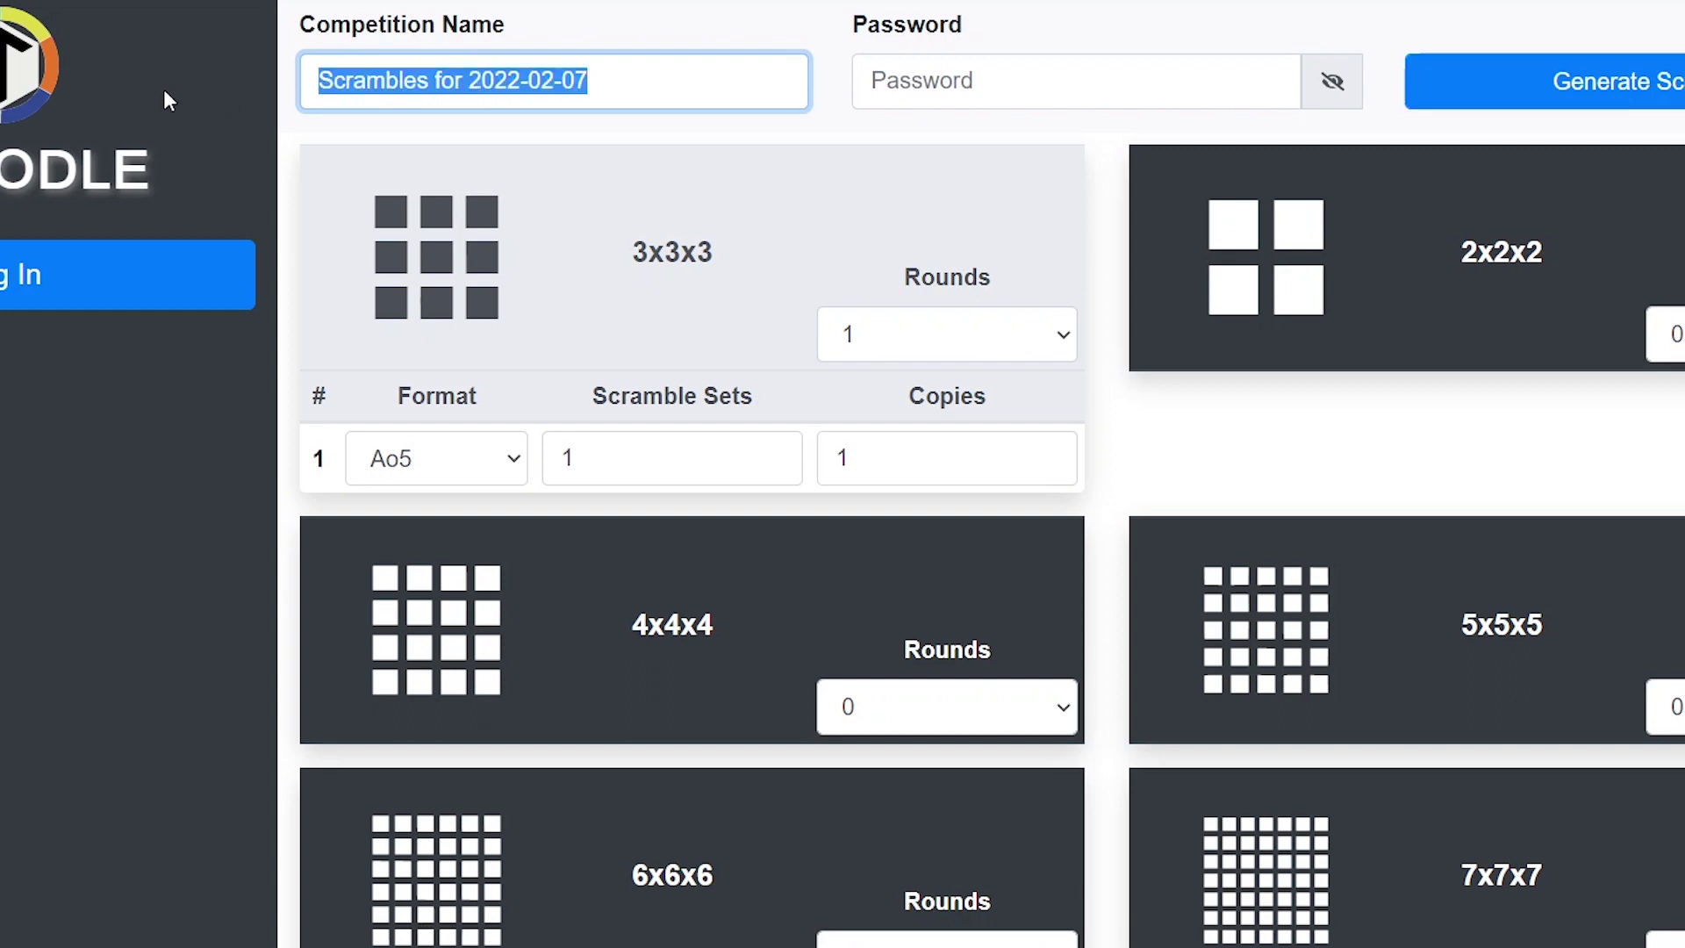
type("New Zeala")
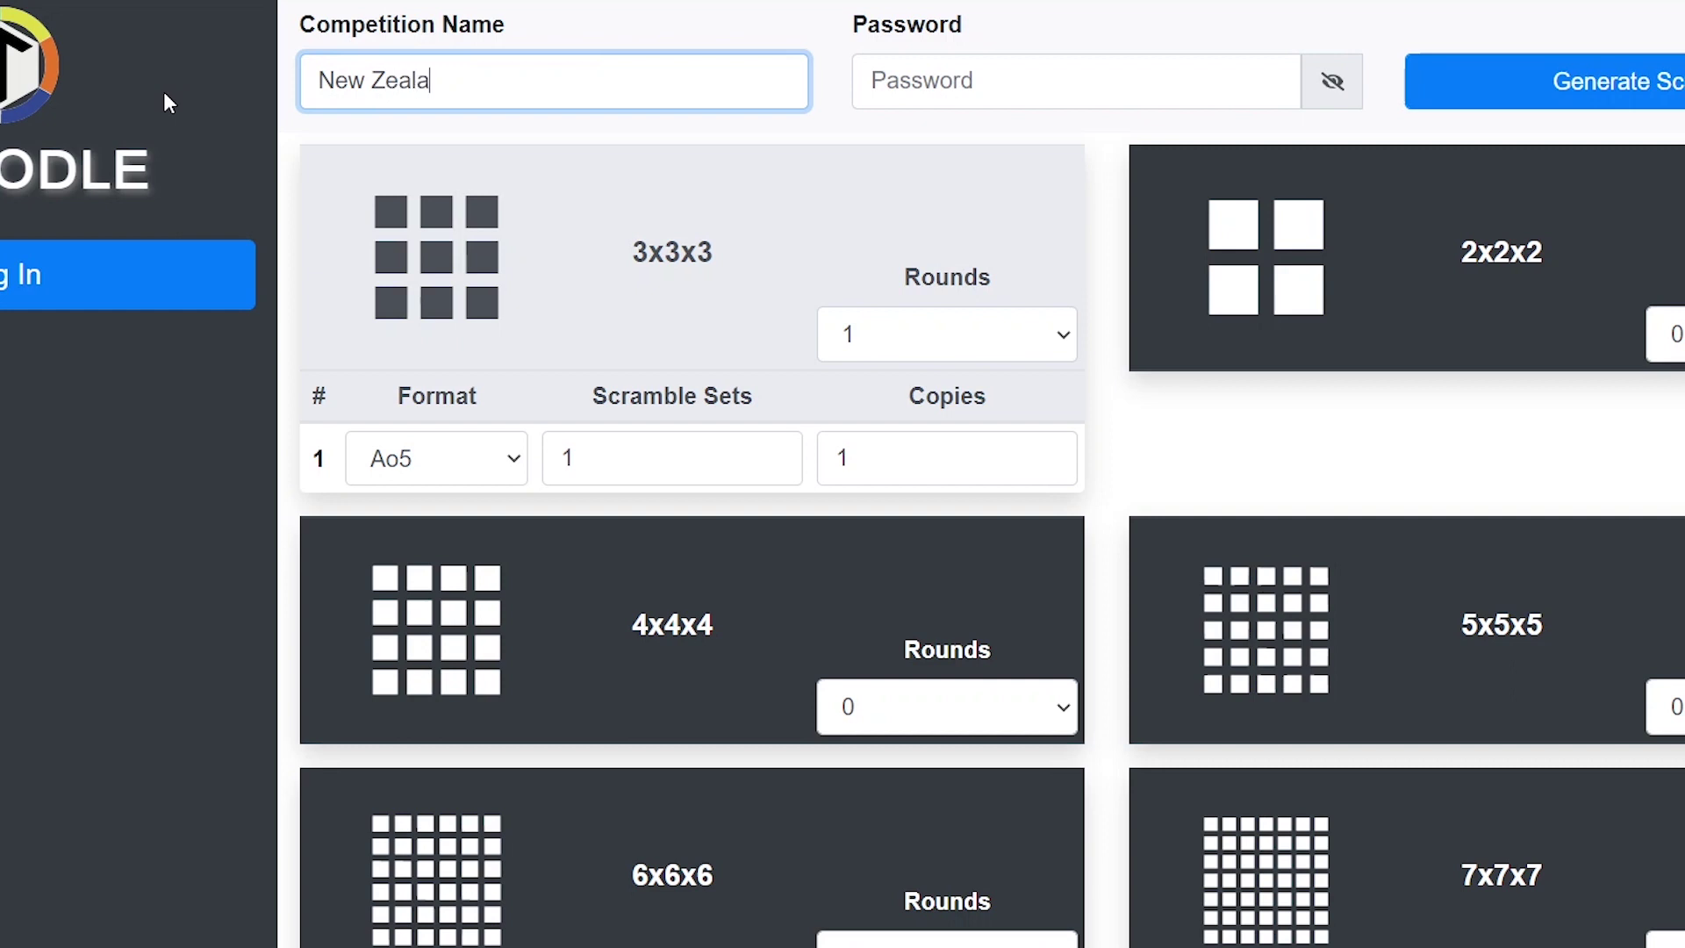
type("nd Nationals 2021")
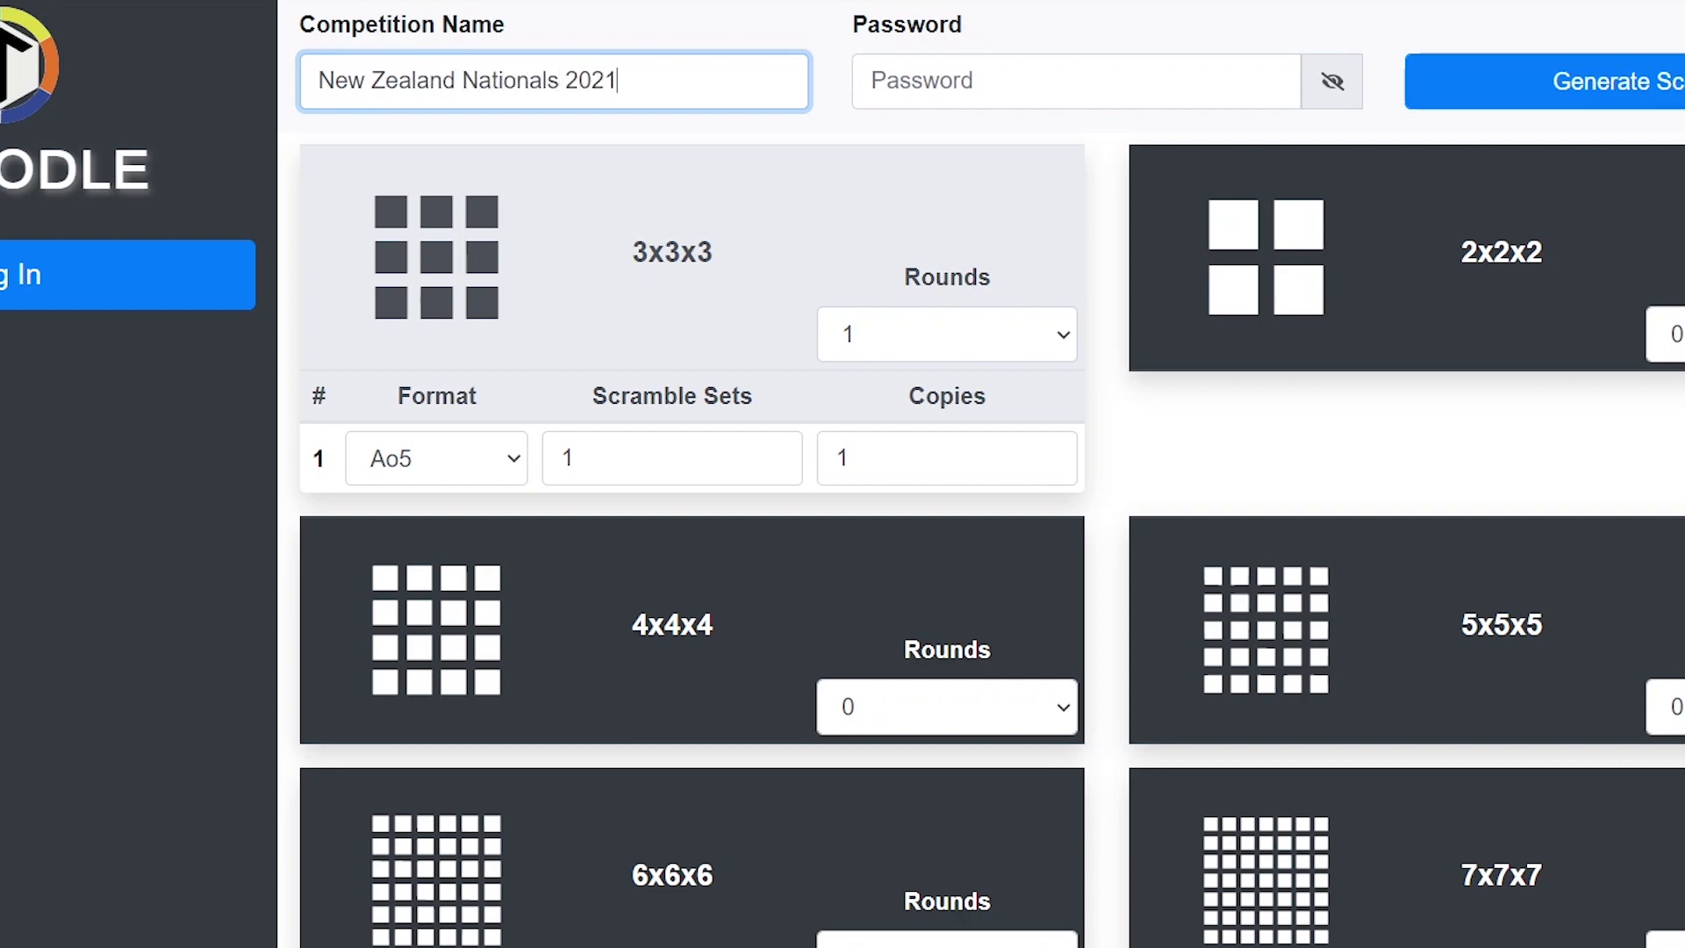
left_click(972, 96)
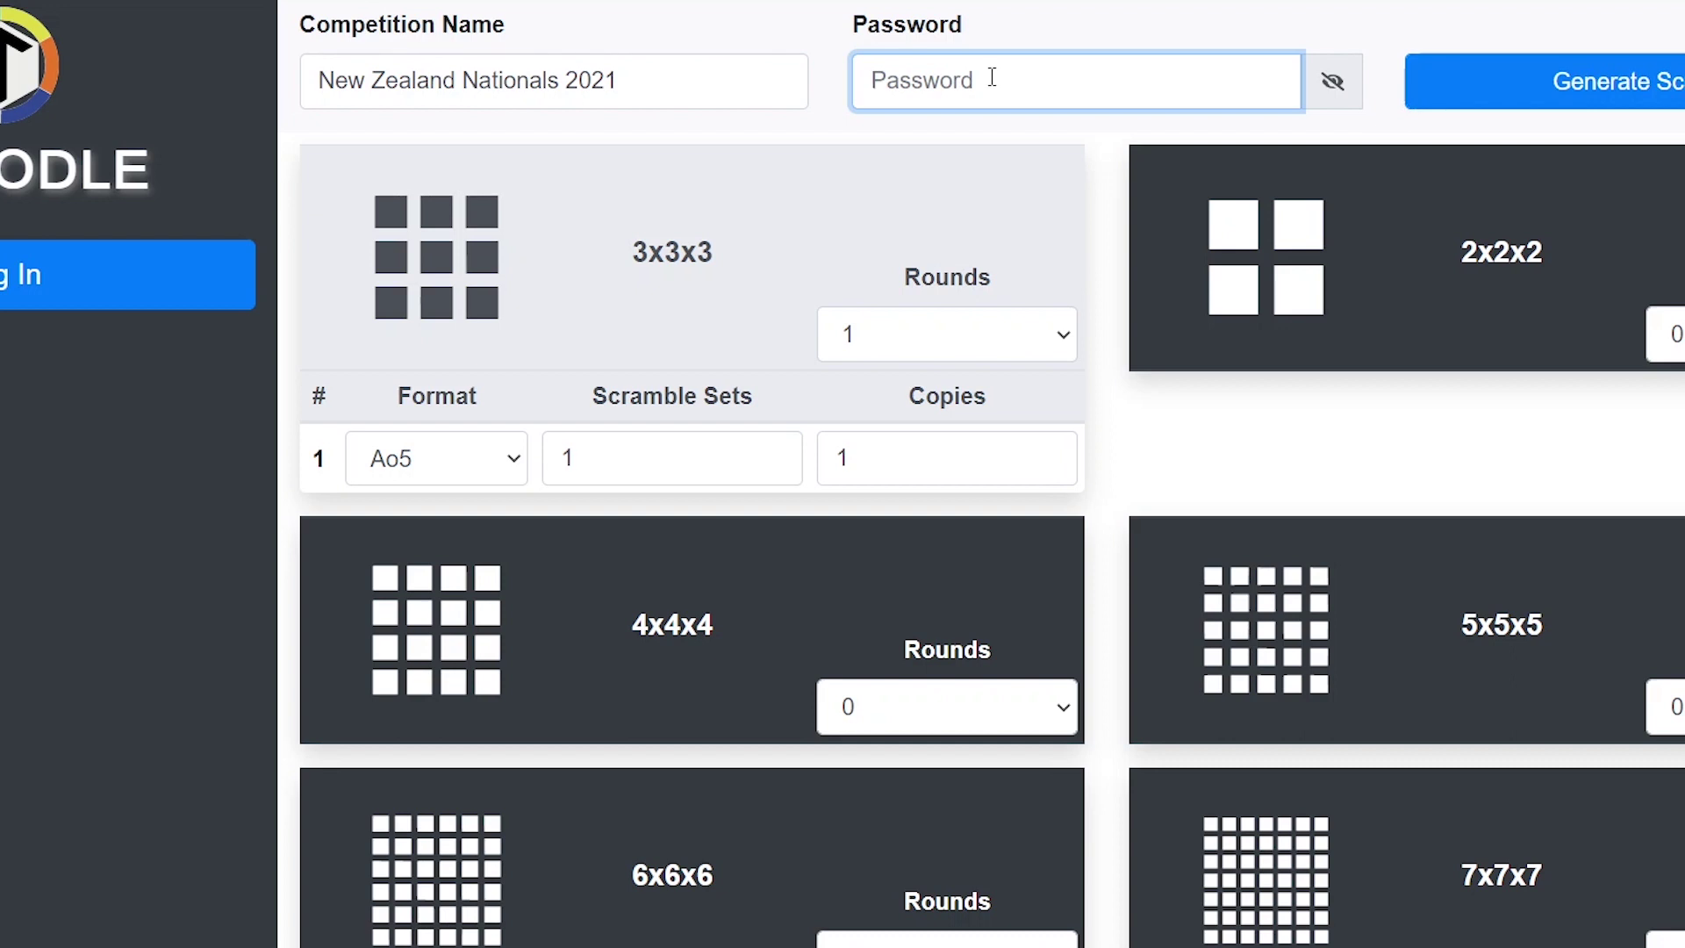
Set the 3x3x3 event to 3 rounds.
left_click(906, 339)
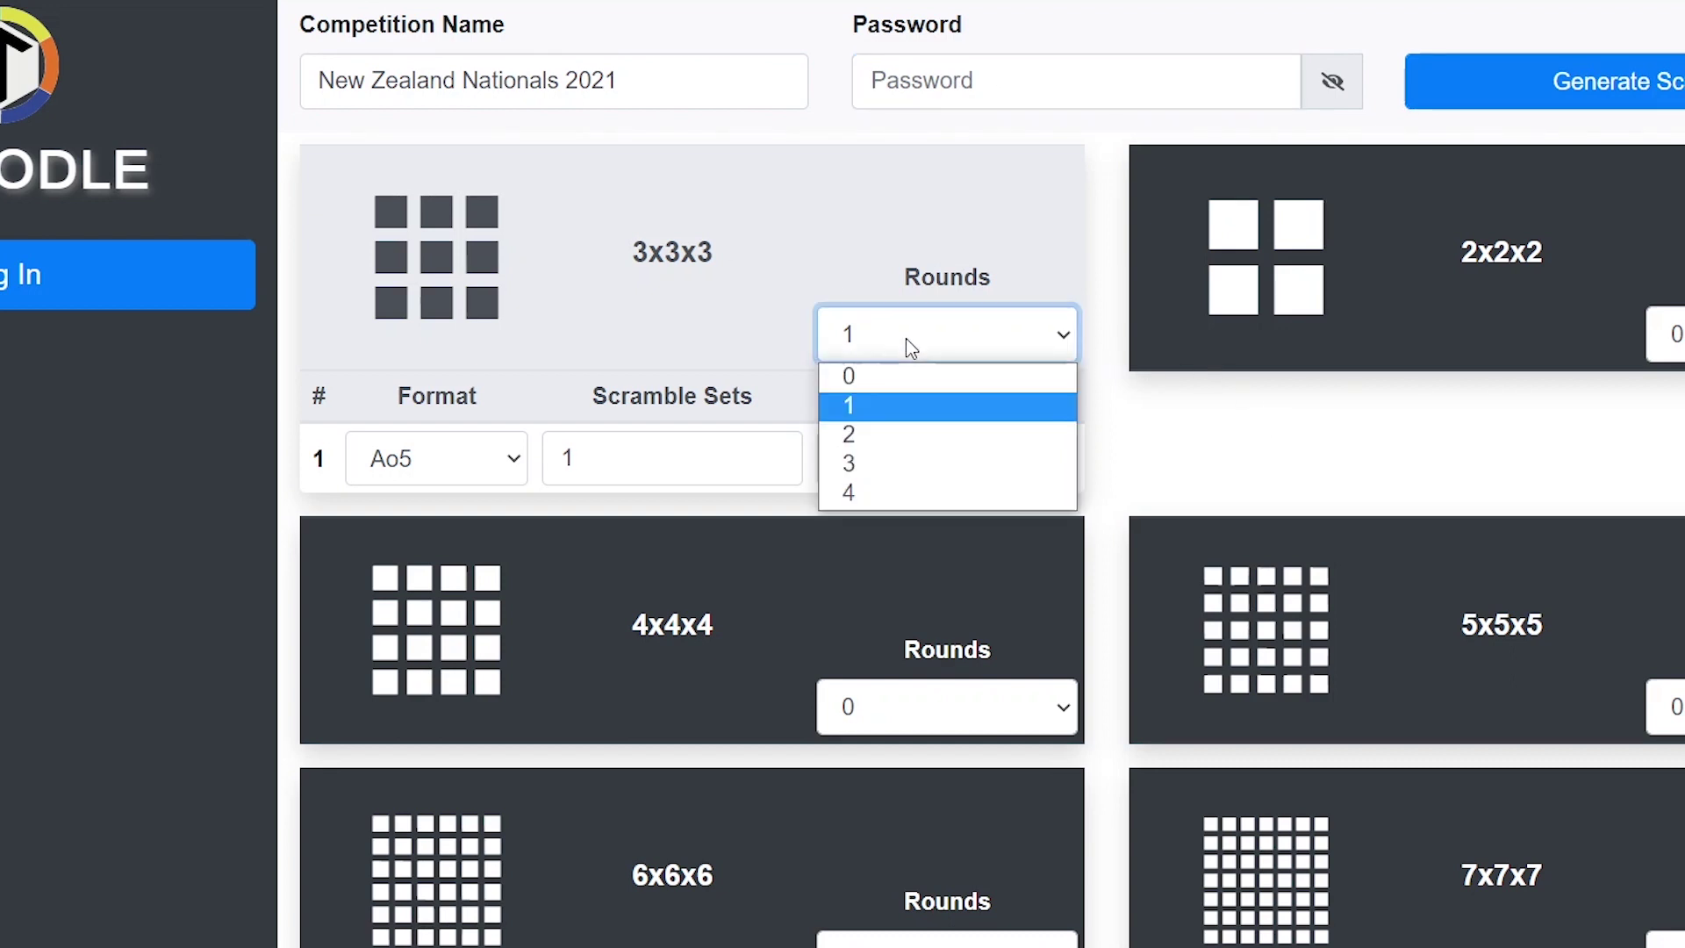
left_click(875, 464)
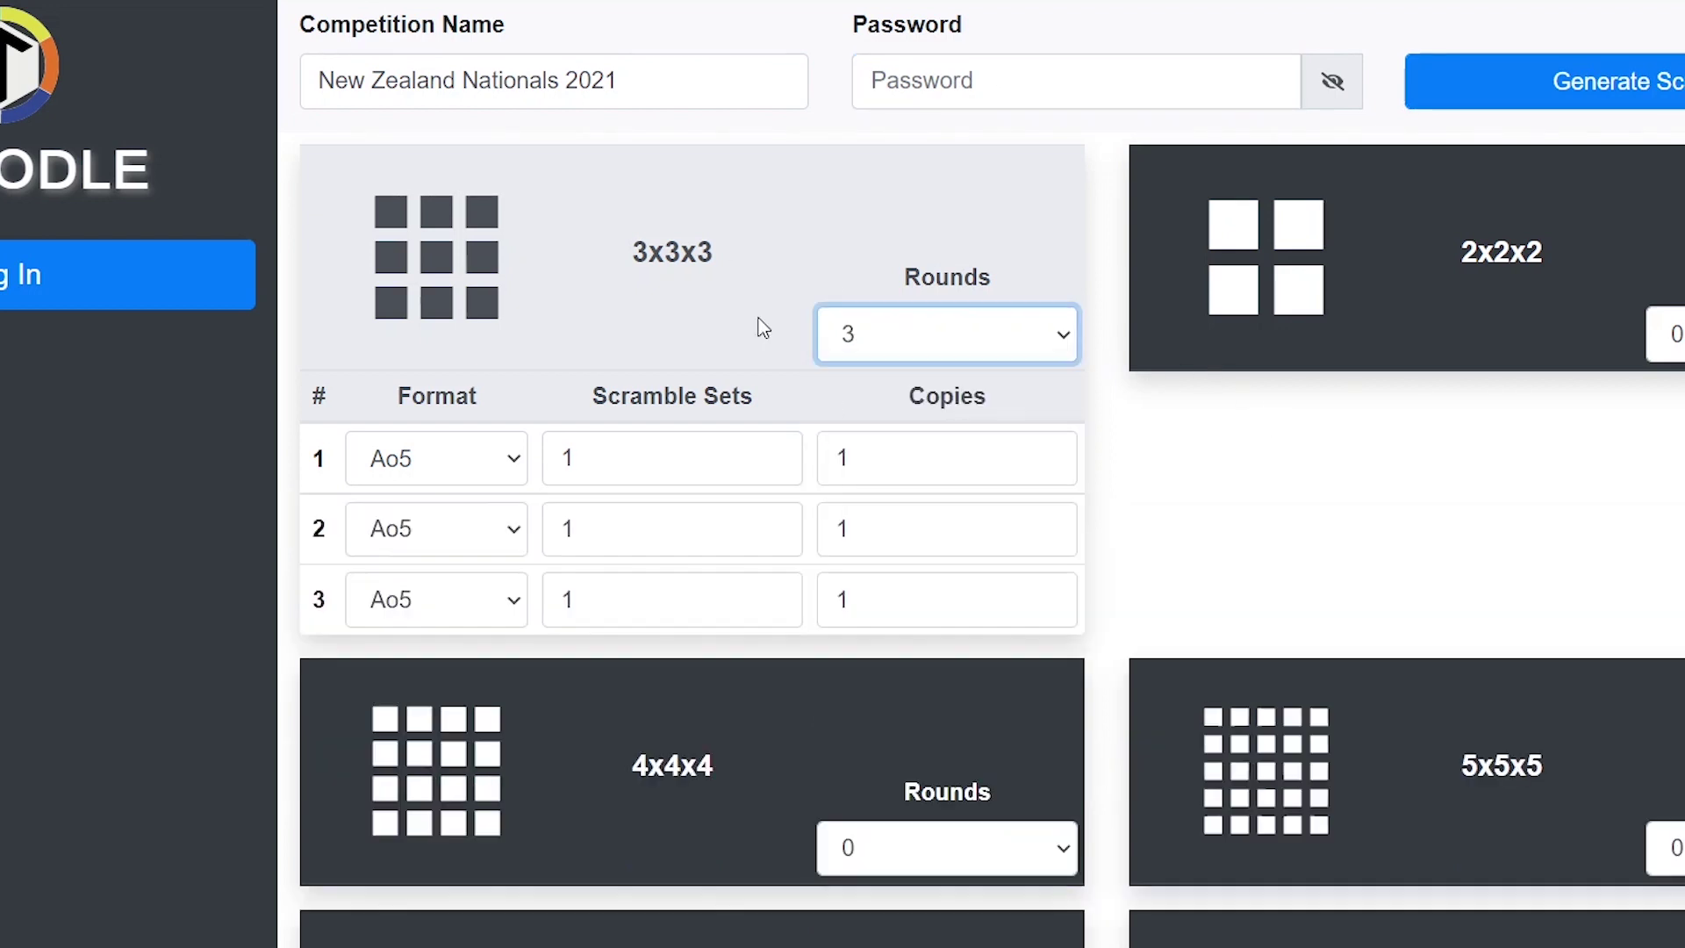
left_click(457, 460)
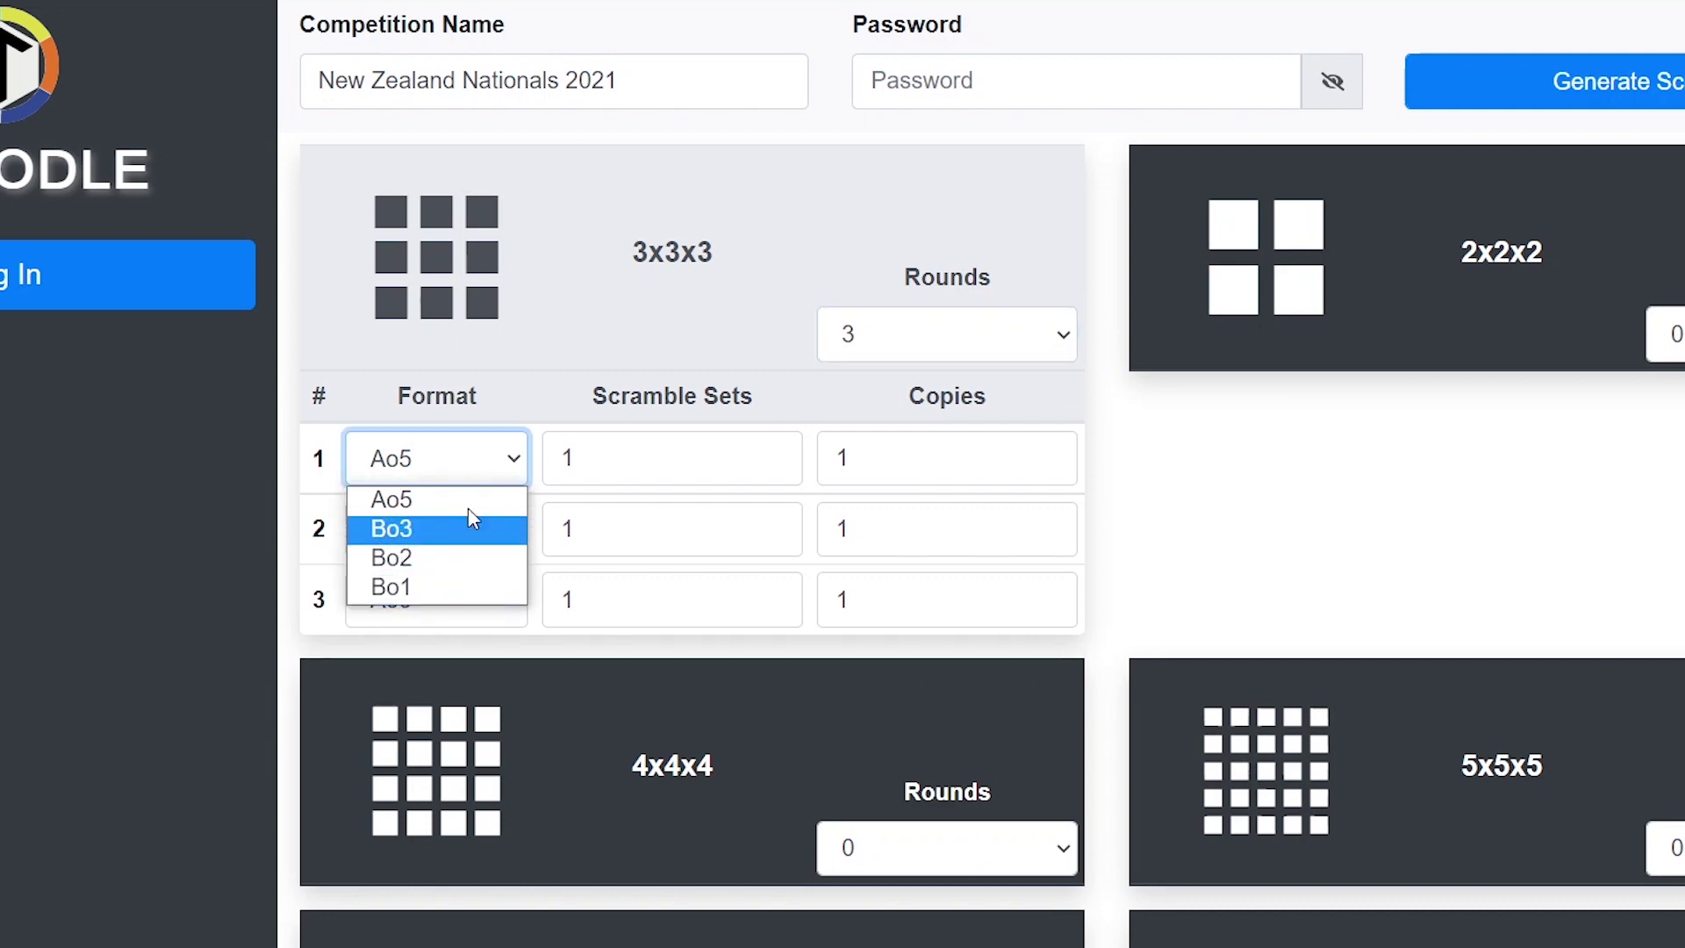
Set the 3x3x3 scramble sets to 5 for round 1 and 3 for round 2.
left_click(600, 458)
left_click_drag(599, 458, 537, 462)
type("5")
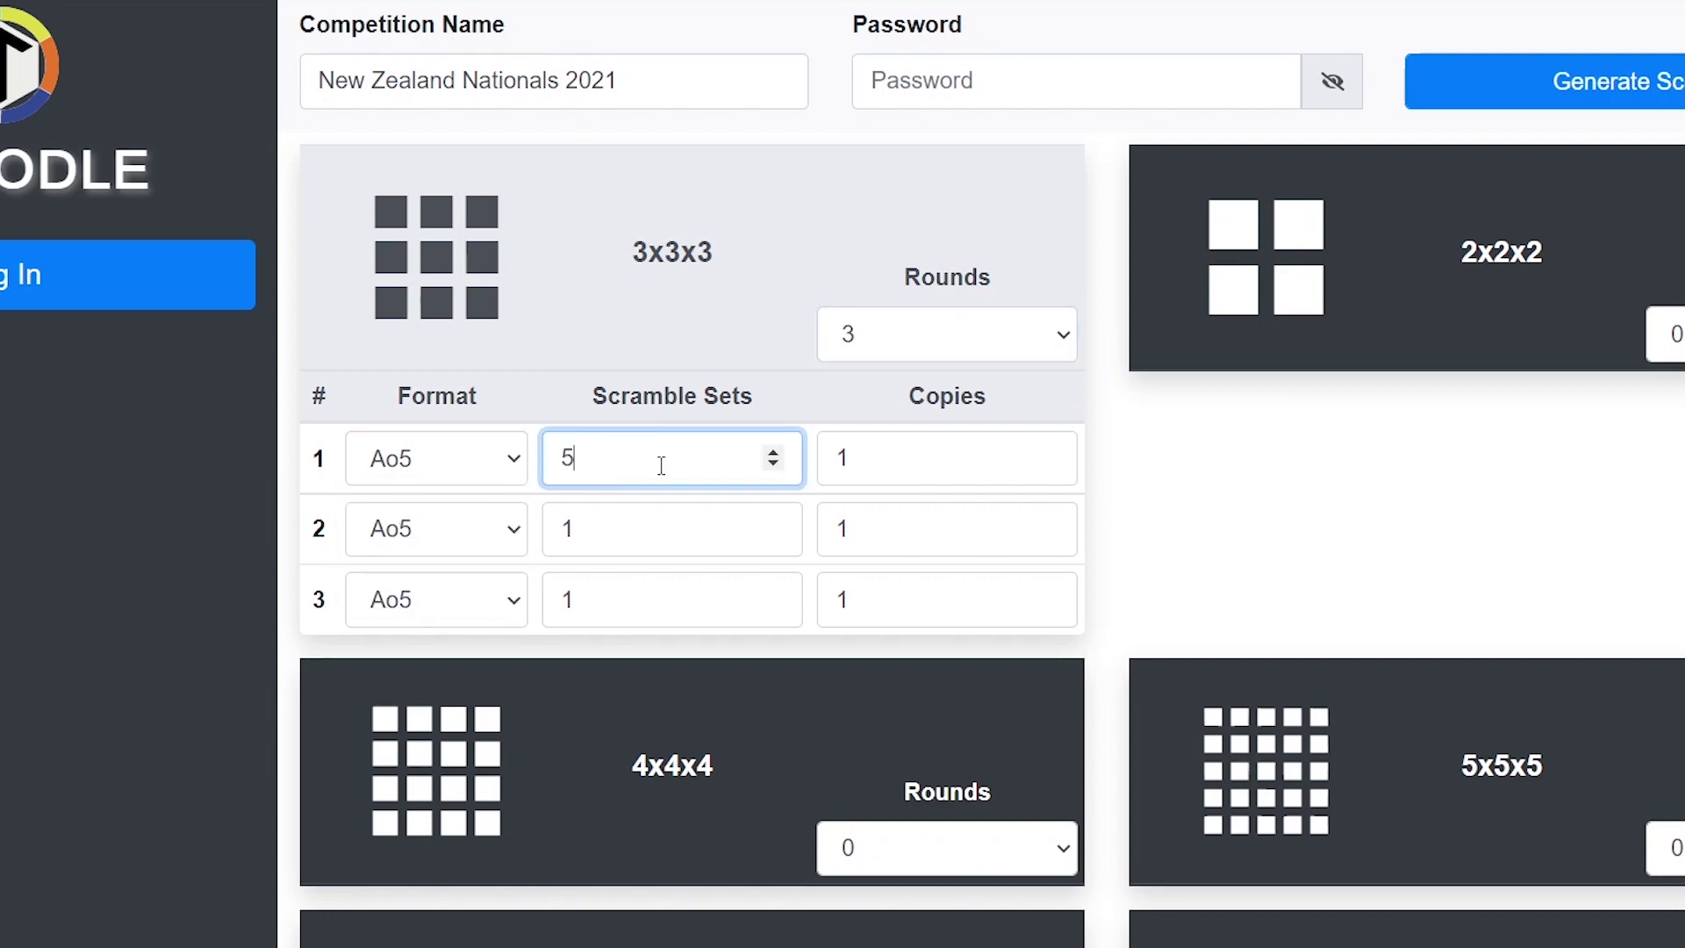
double_click(614, 529)
type("3")
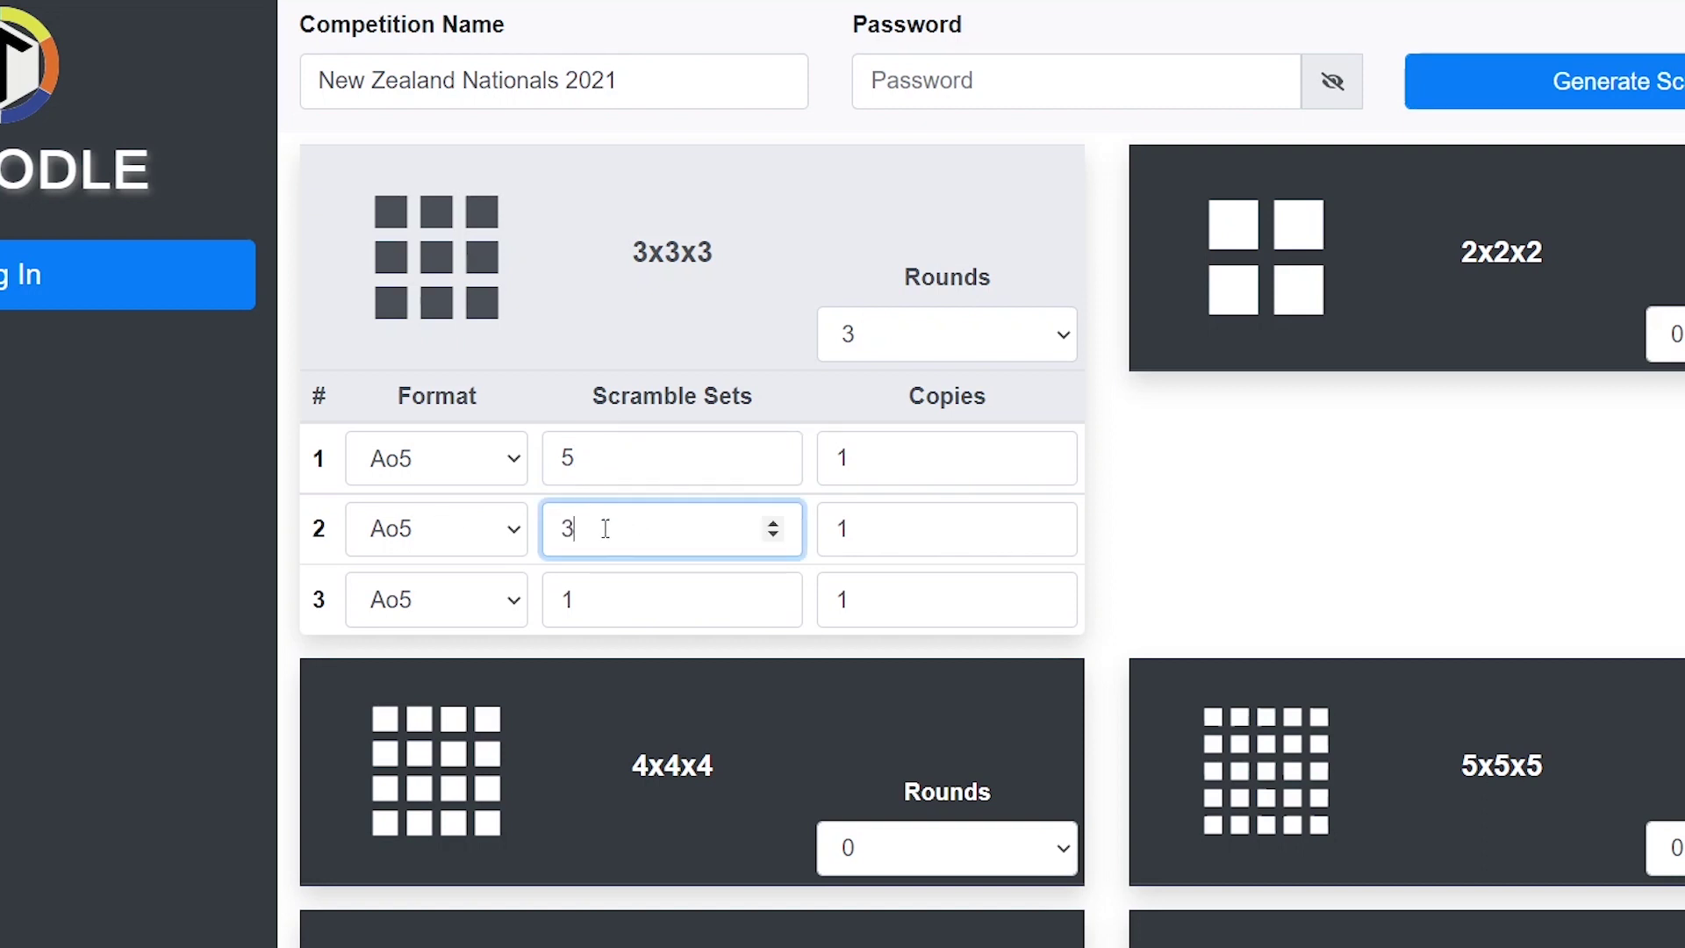
left_click(581, 589)
left_click(874, 451)
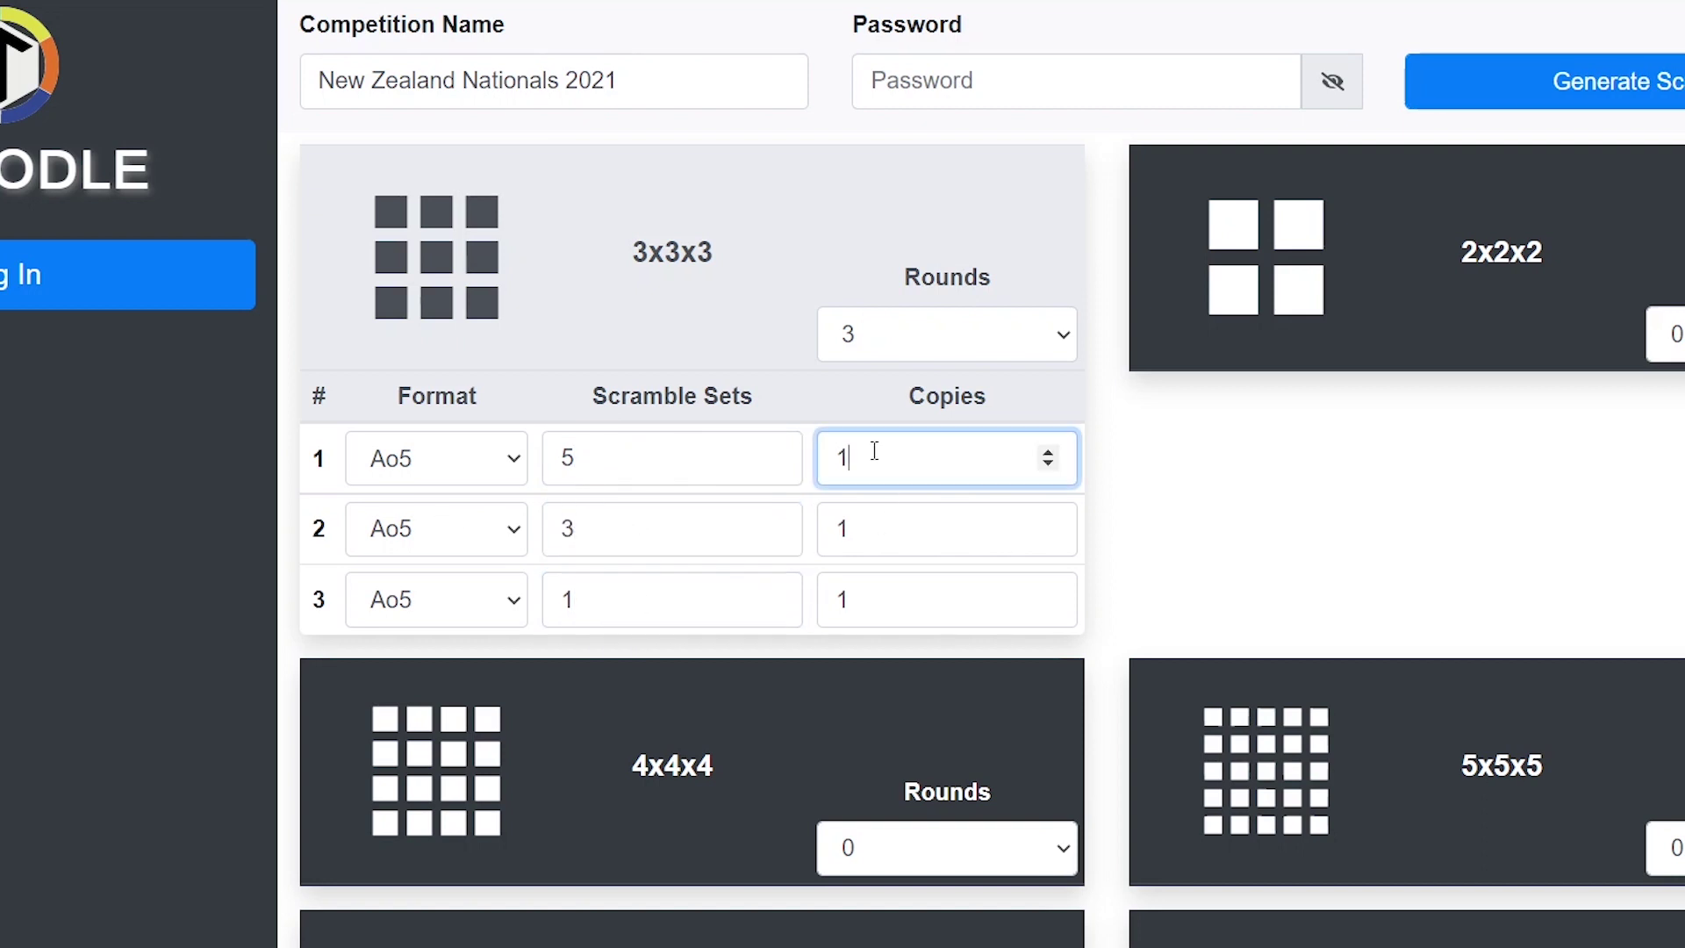
double_click(874, 451)
left_click(871, 391)
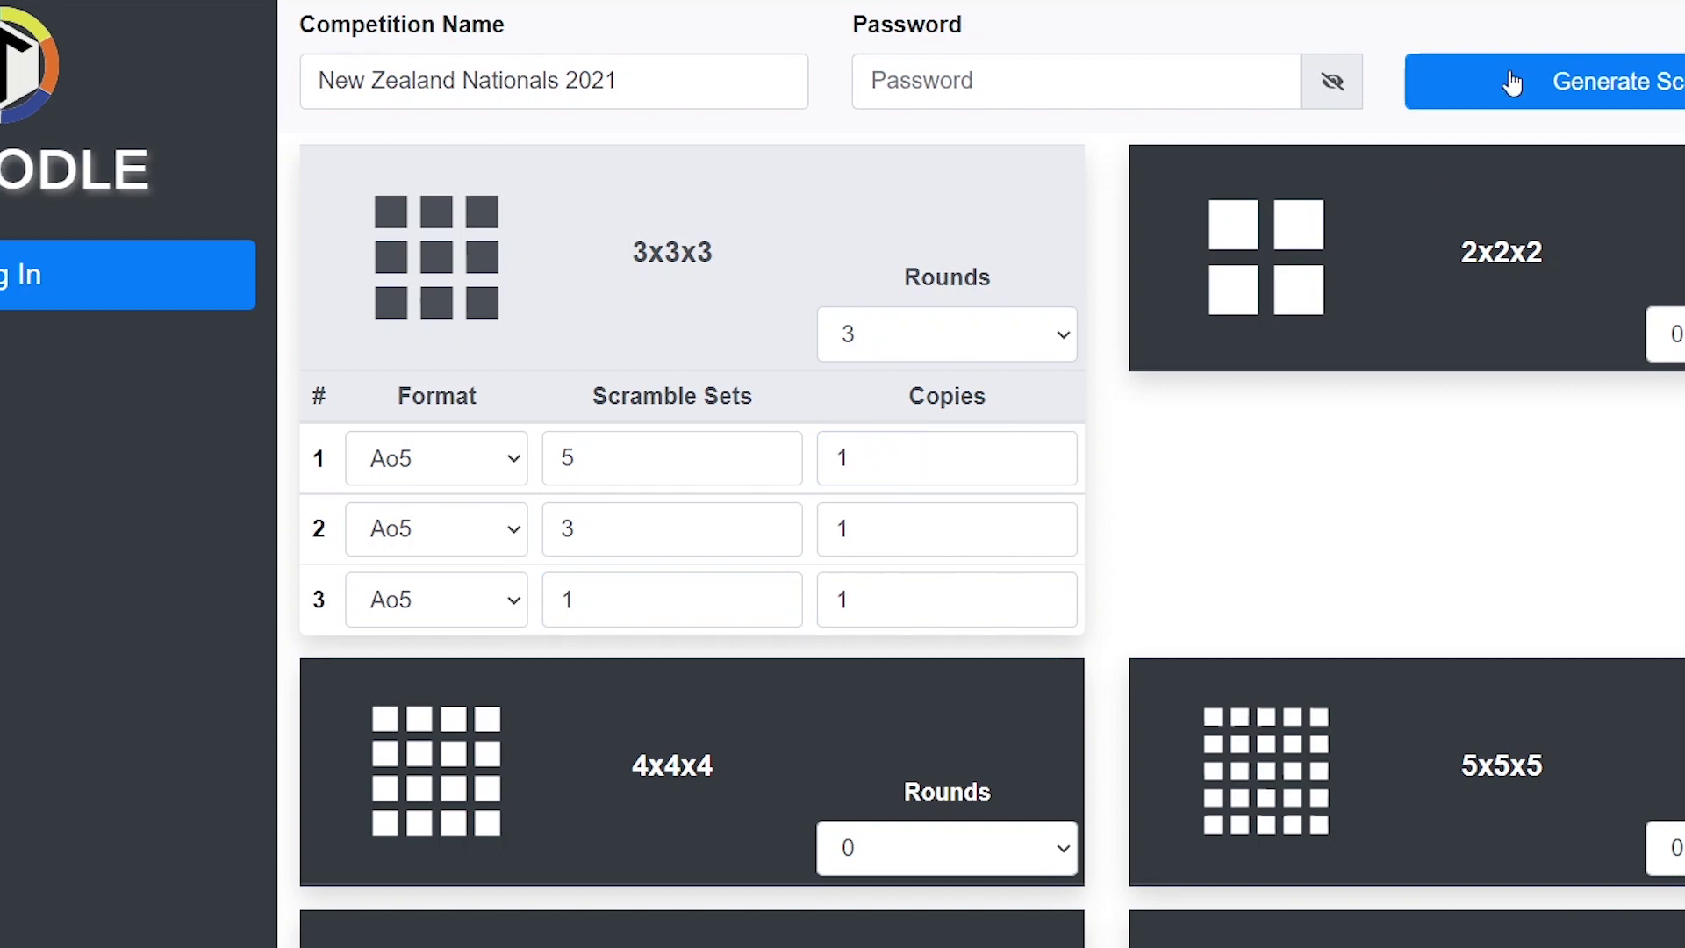
Add 1 round of 2x2x2 and set its scramble sets to 2.
left_click(1422, 334)
left_click(1412, 416)
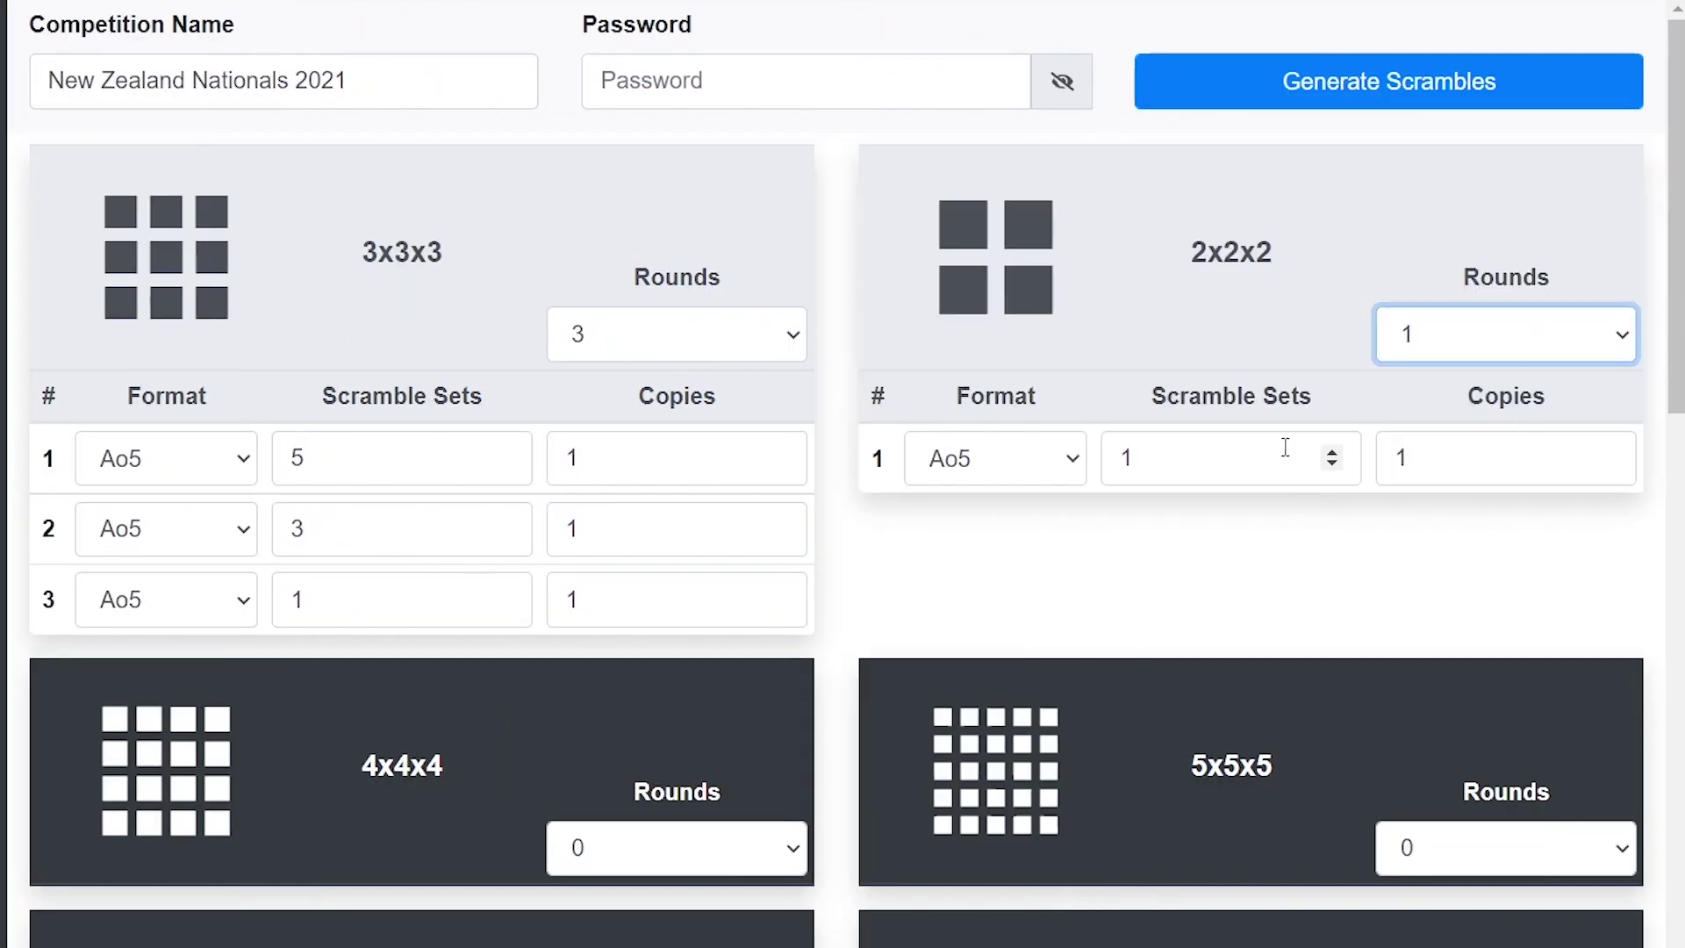
left_click_drag(1240, 451, 1066, 449)
type("2")
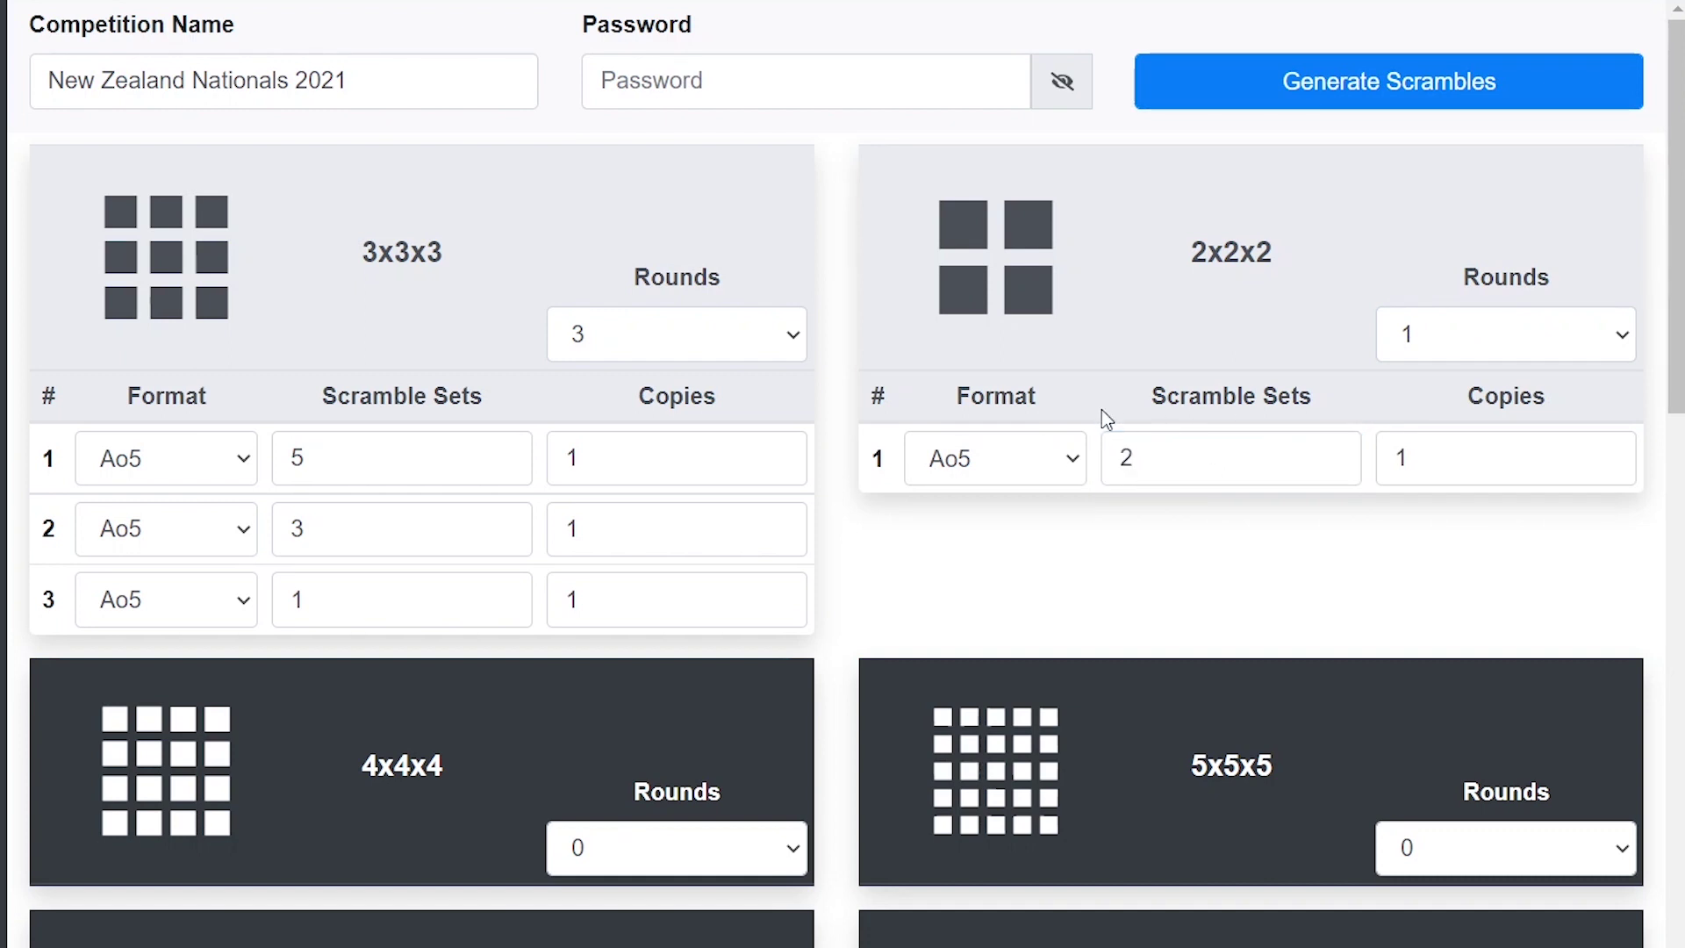
Add 1 round of the 5x5x5 Blindfolded event.
scroll(1102, 418, "down", 14)
scroll(1084, 480, "down", 4)
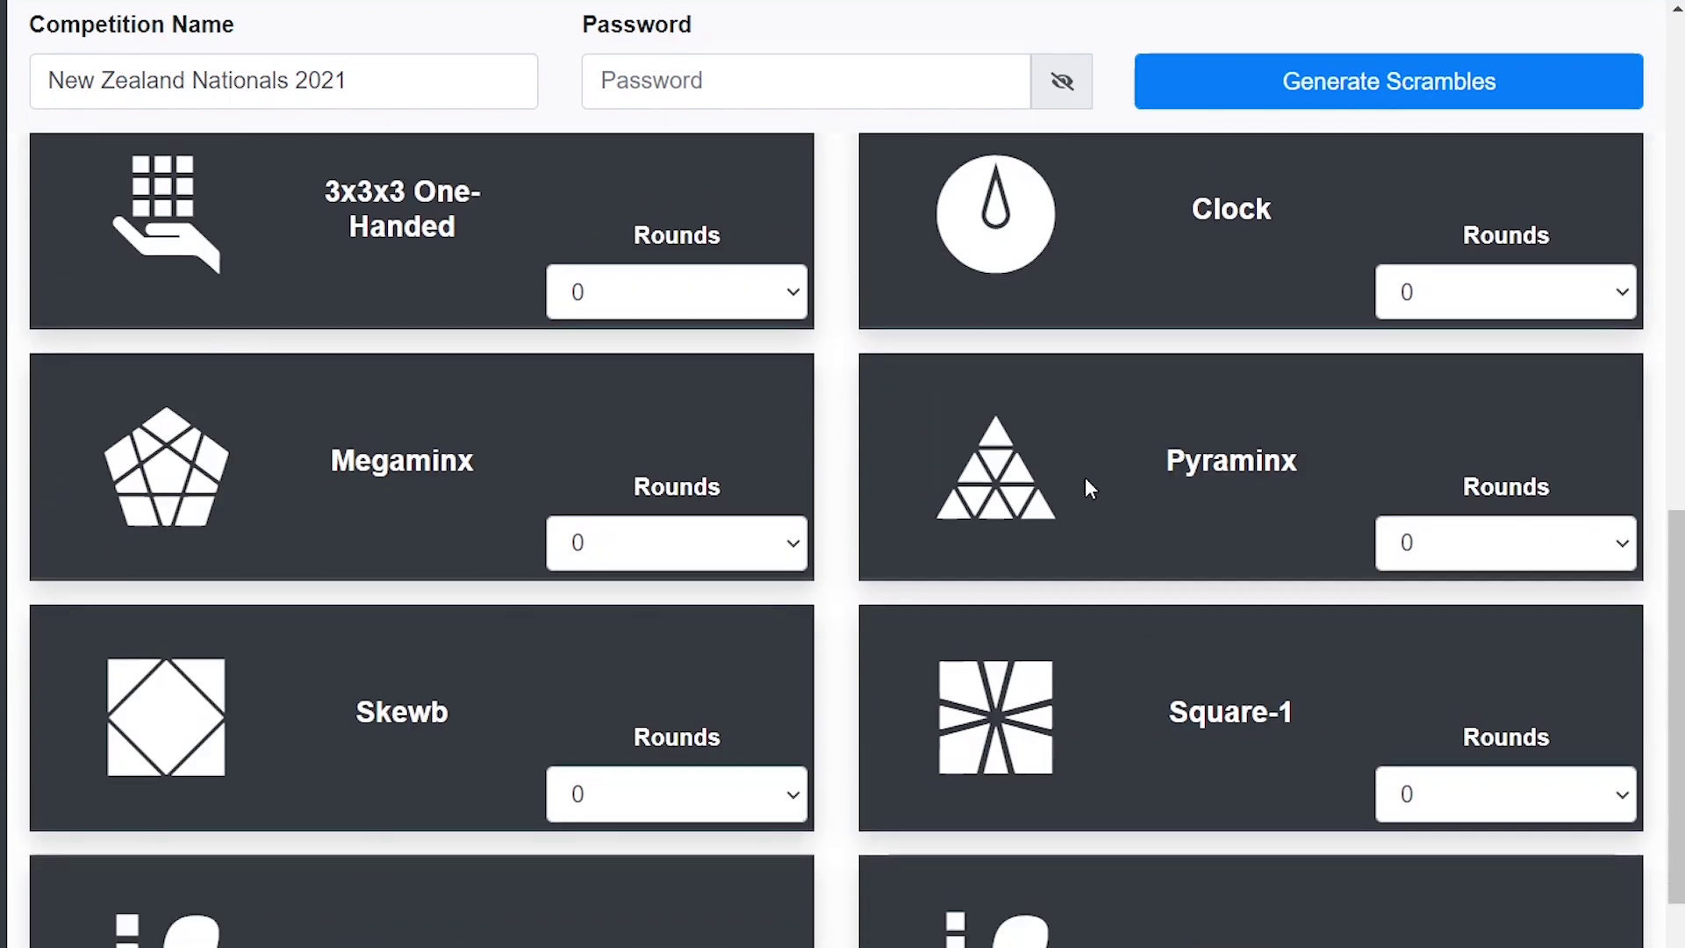
scroll(1062, 480, "up", 10)
scroll(1115, 653, "down", 5)
scroll(1119, 660, "down", 5)
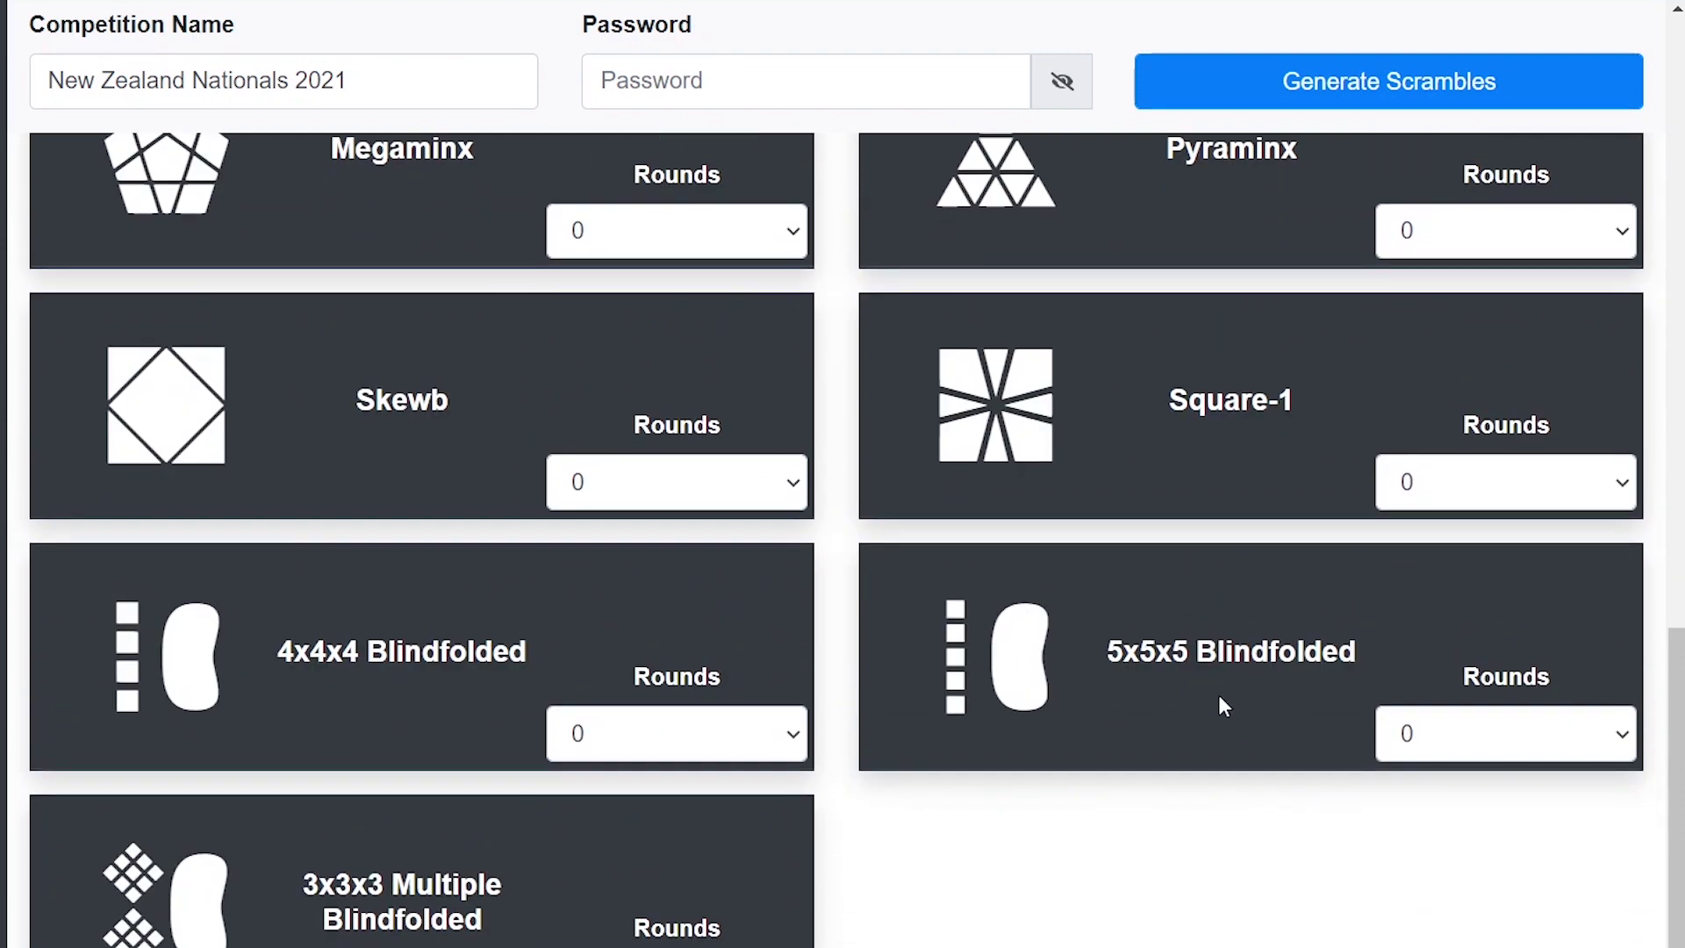
left_click(1492, 734)
left_click(1411, 801)
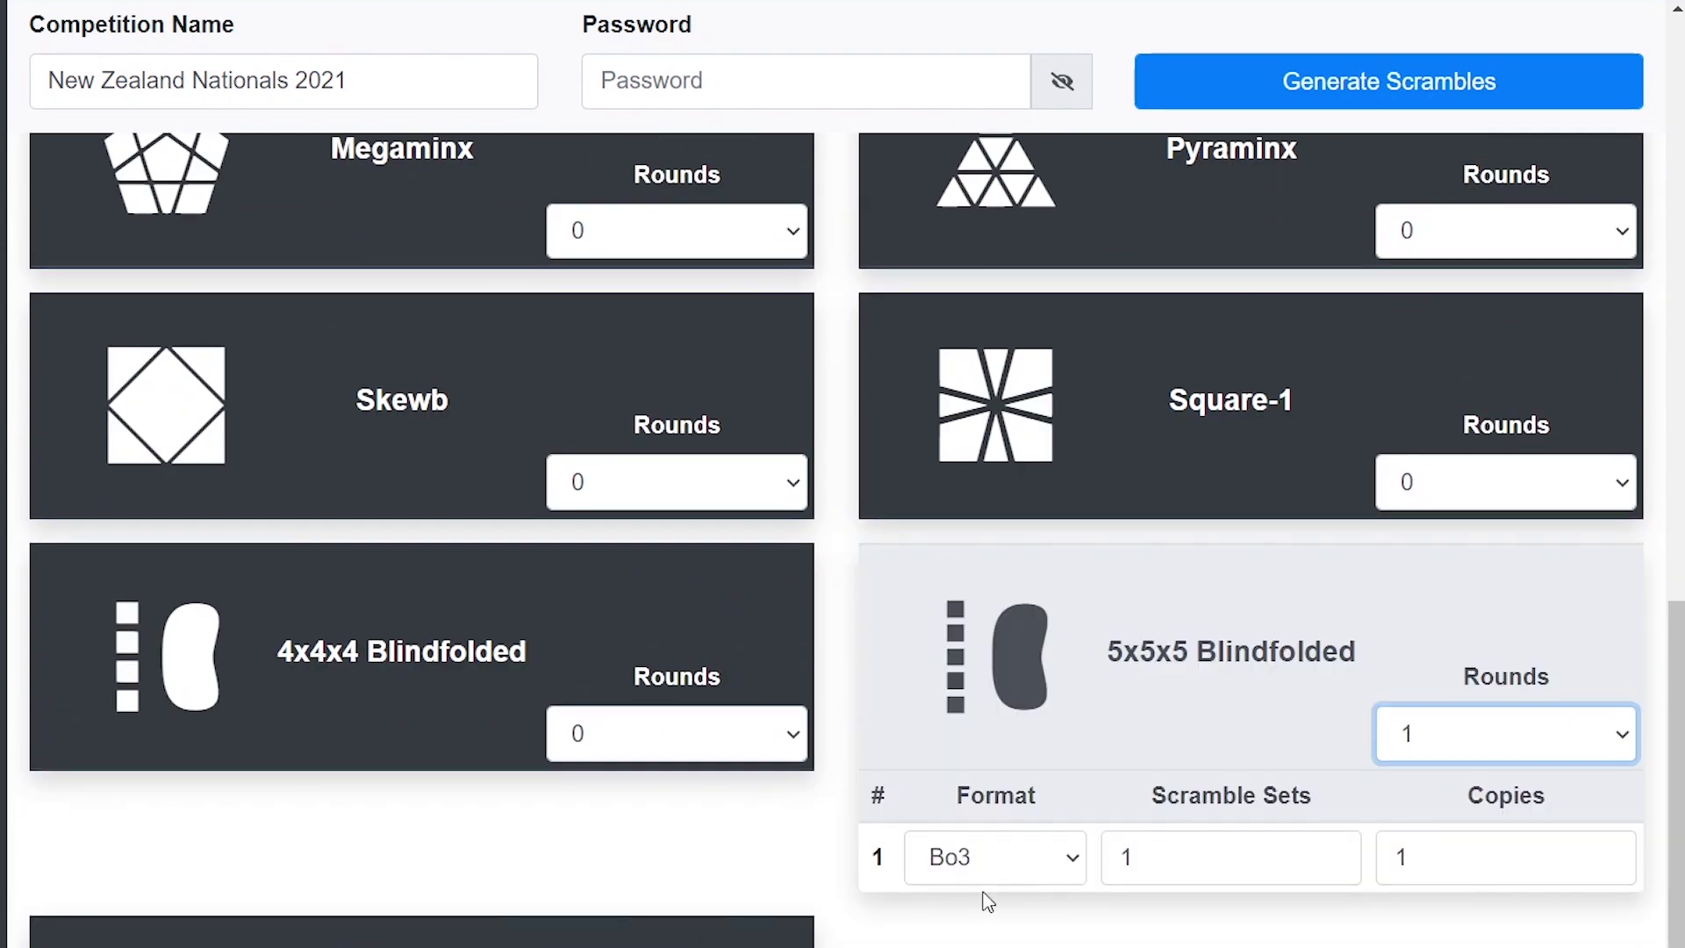
Generate the scrambles for the configured events and download them.
scroll(965, 646, "up", 2)
scroll(818, 620, "up", 15)
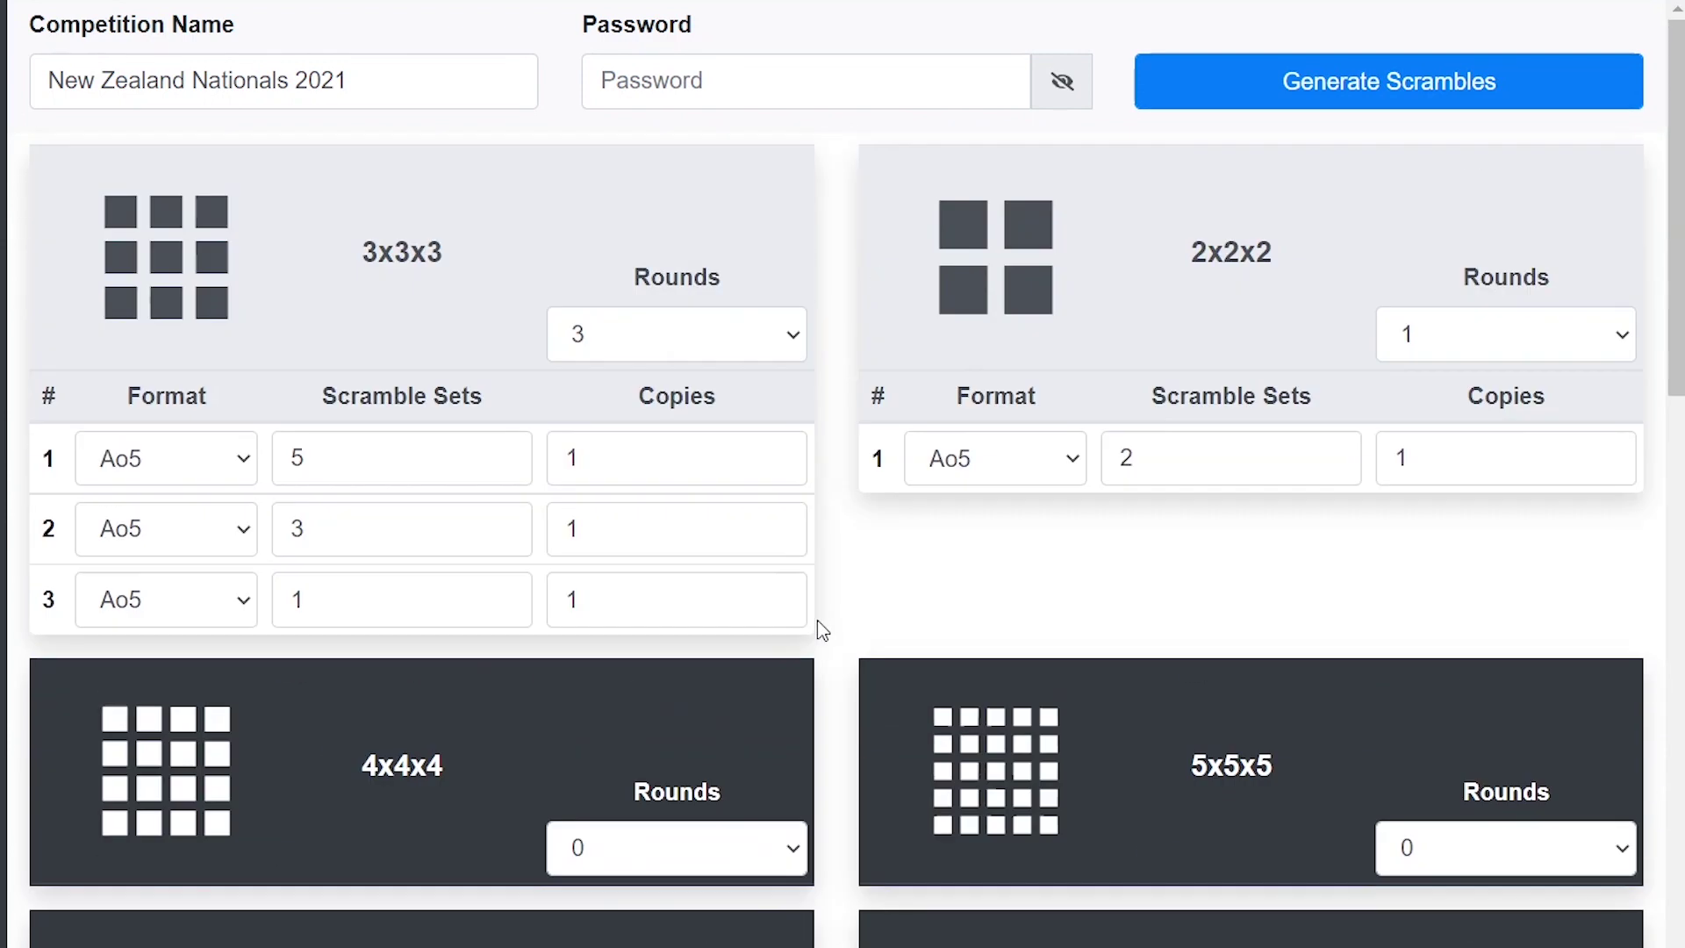
scroll(696, 331, "down", 5)
scroll(984, 481, "up", 5)
left_click(1384, 93)
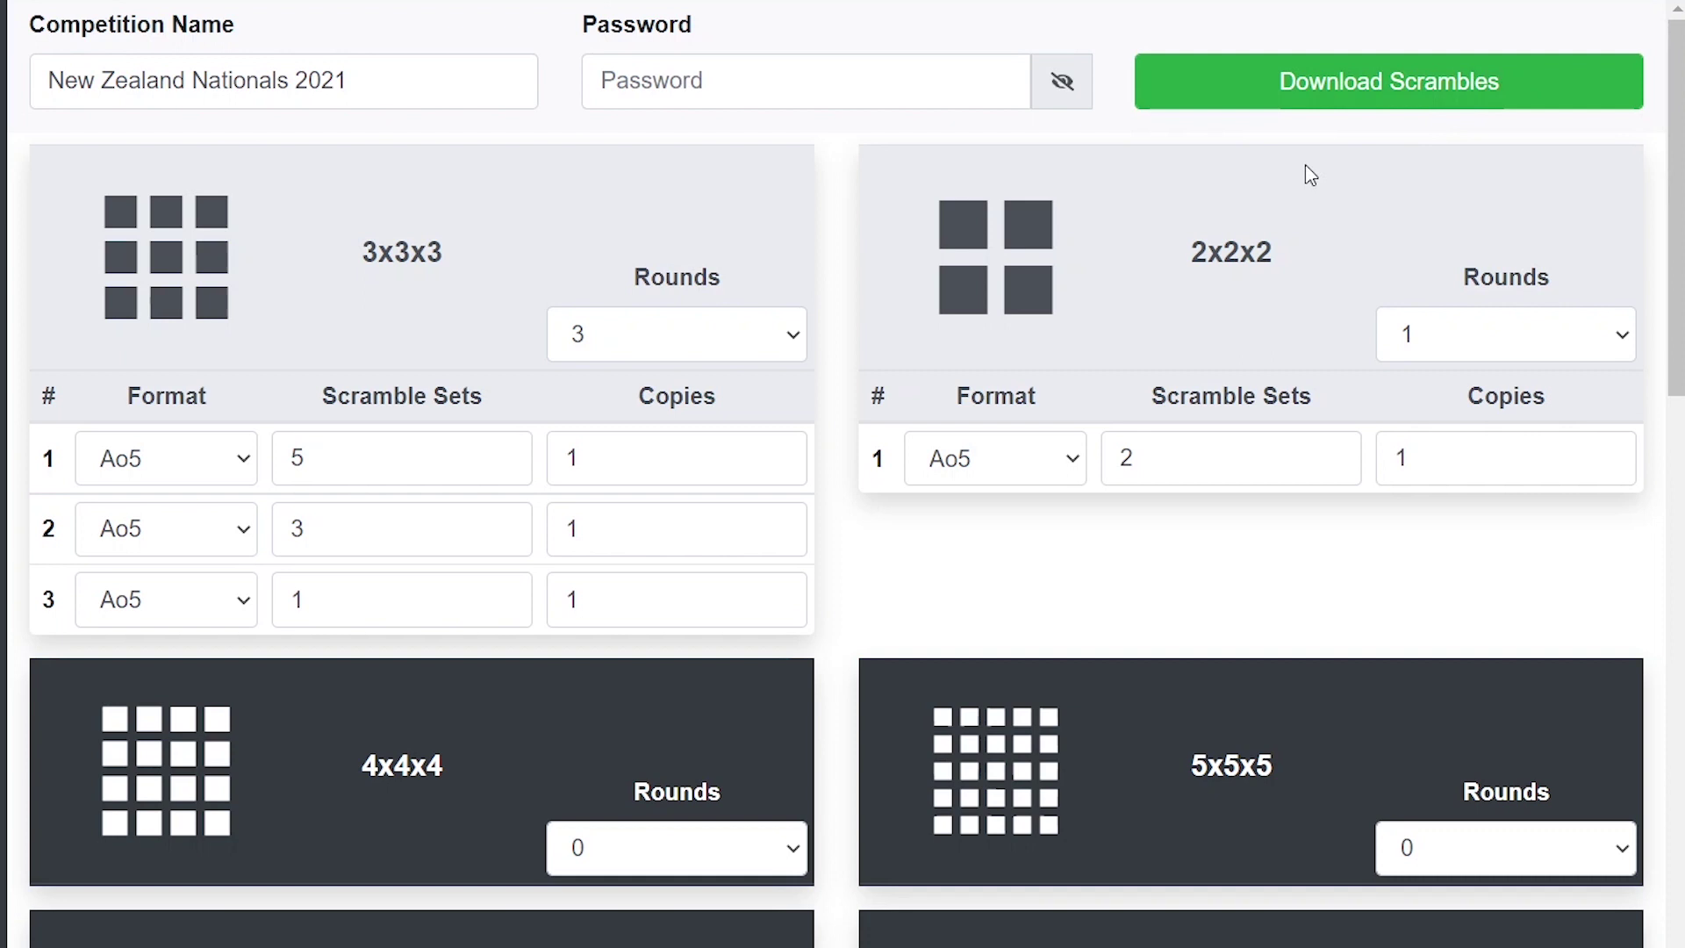
left_click(1382, 79)
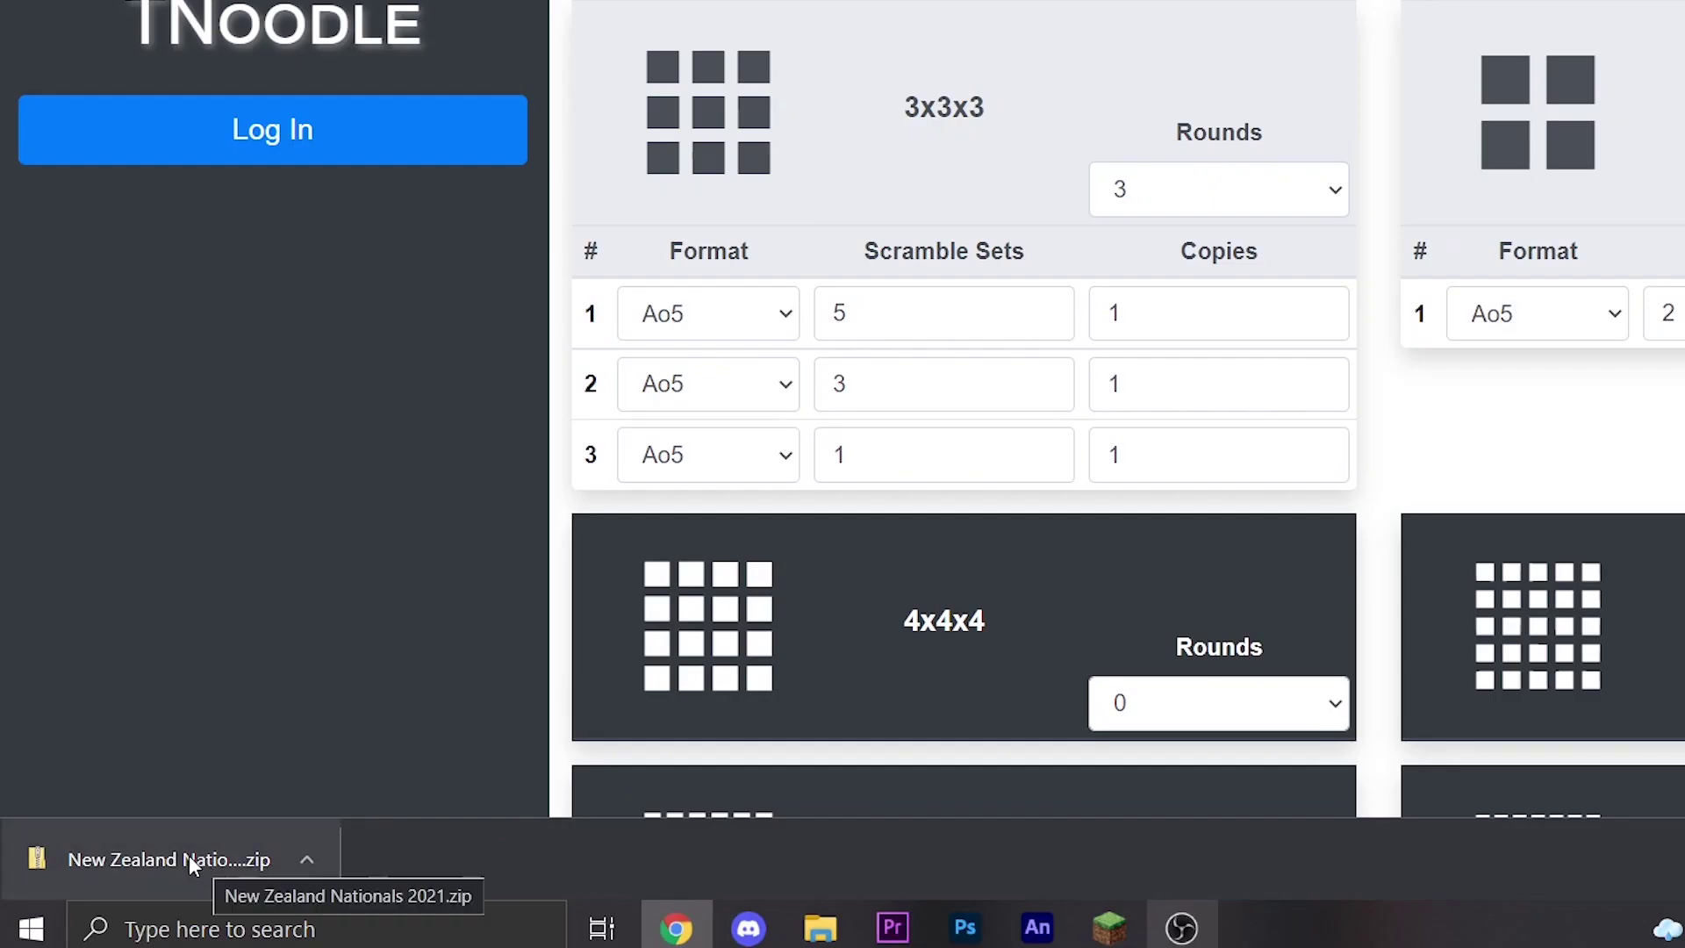
Open the downloaded New Zealand Nationals 2021.zip and look through the scramble text files in Interchange's txt folder.
left_click(188, 855)
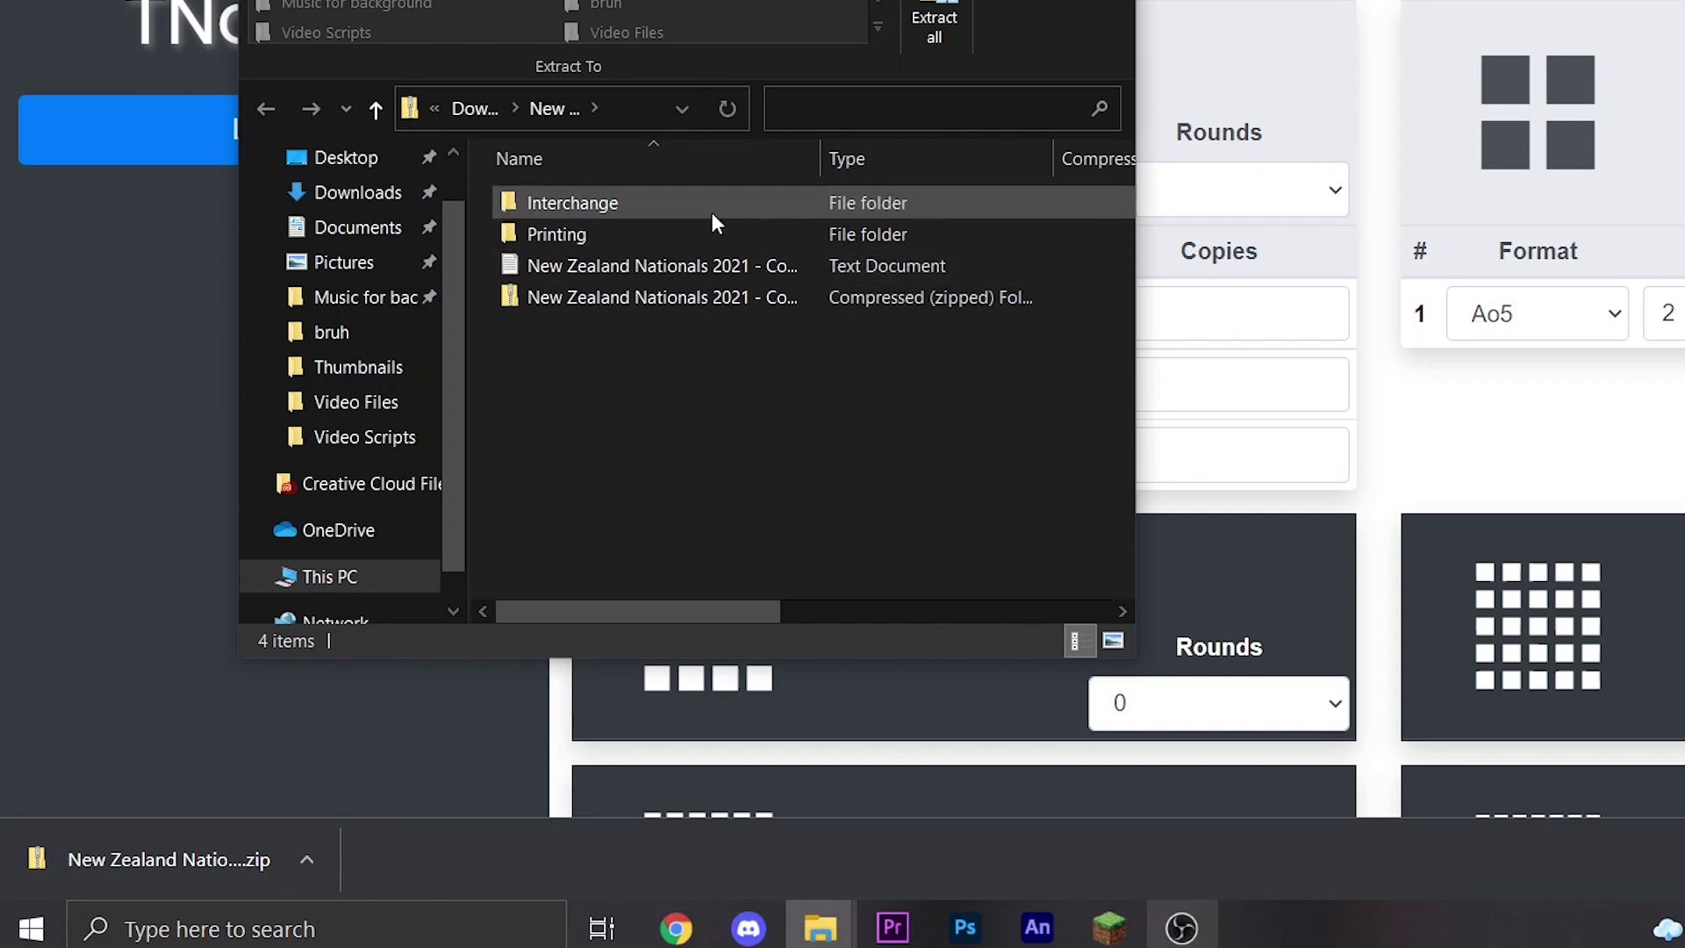
left_click(681, 199)
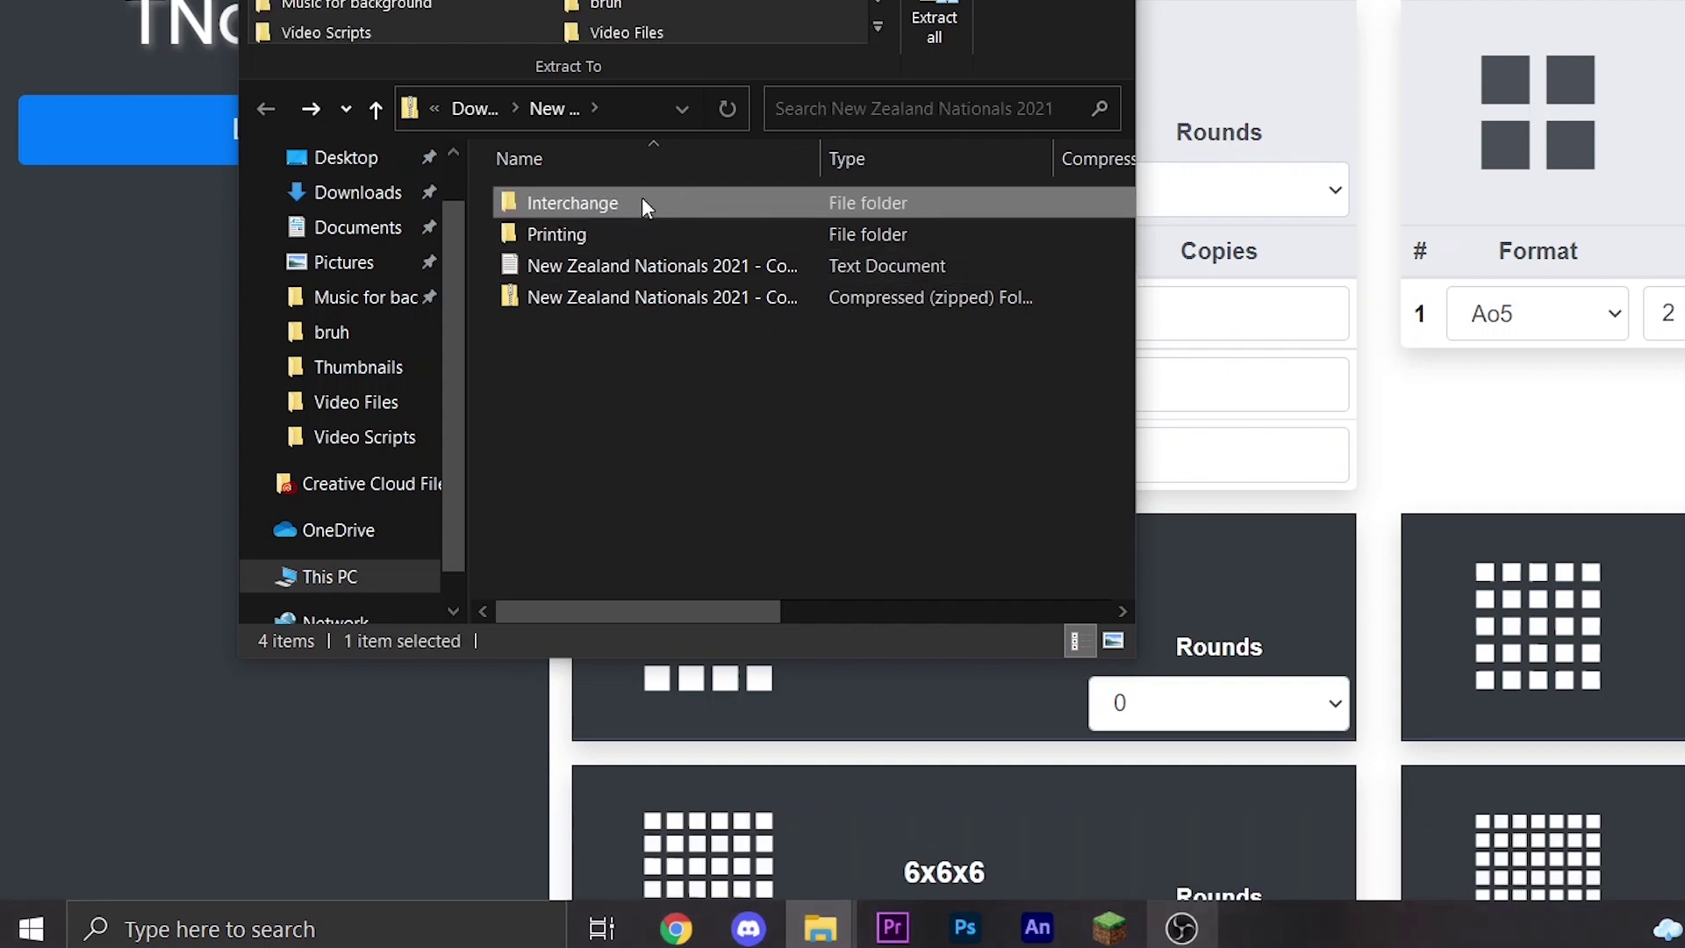
double_click(641, 200)
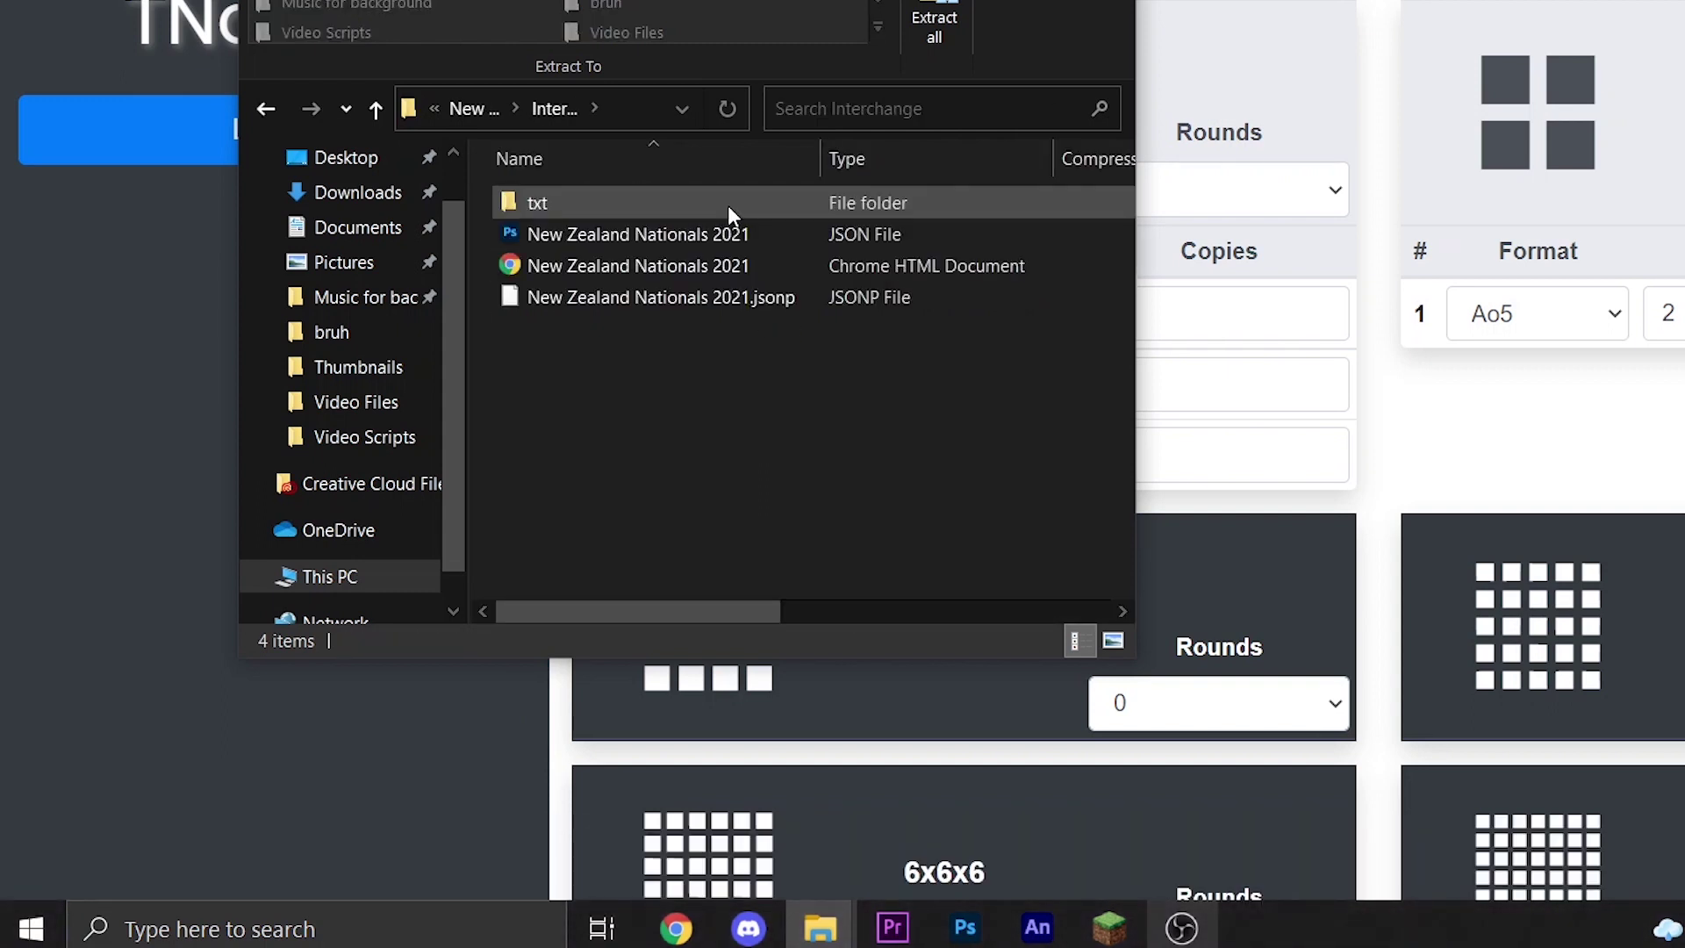
double_click(687, 204)
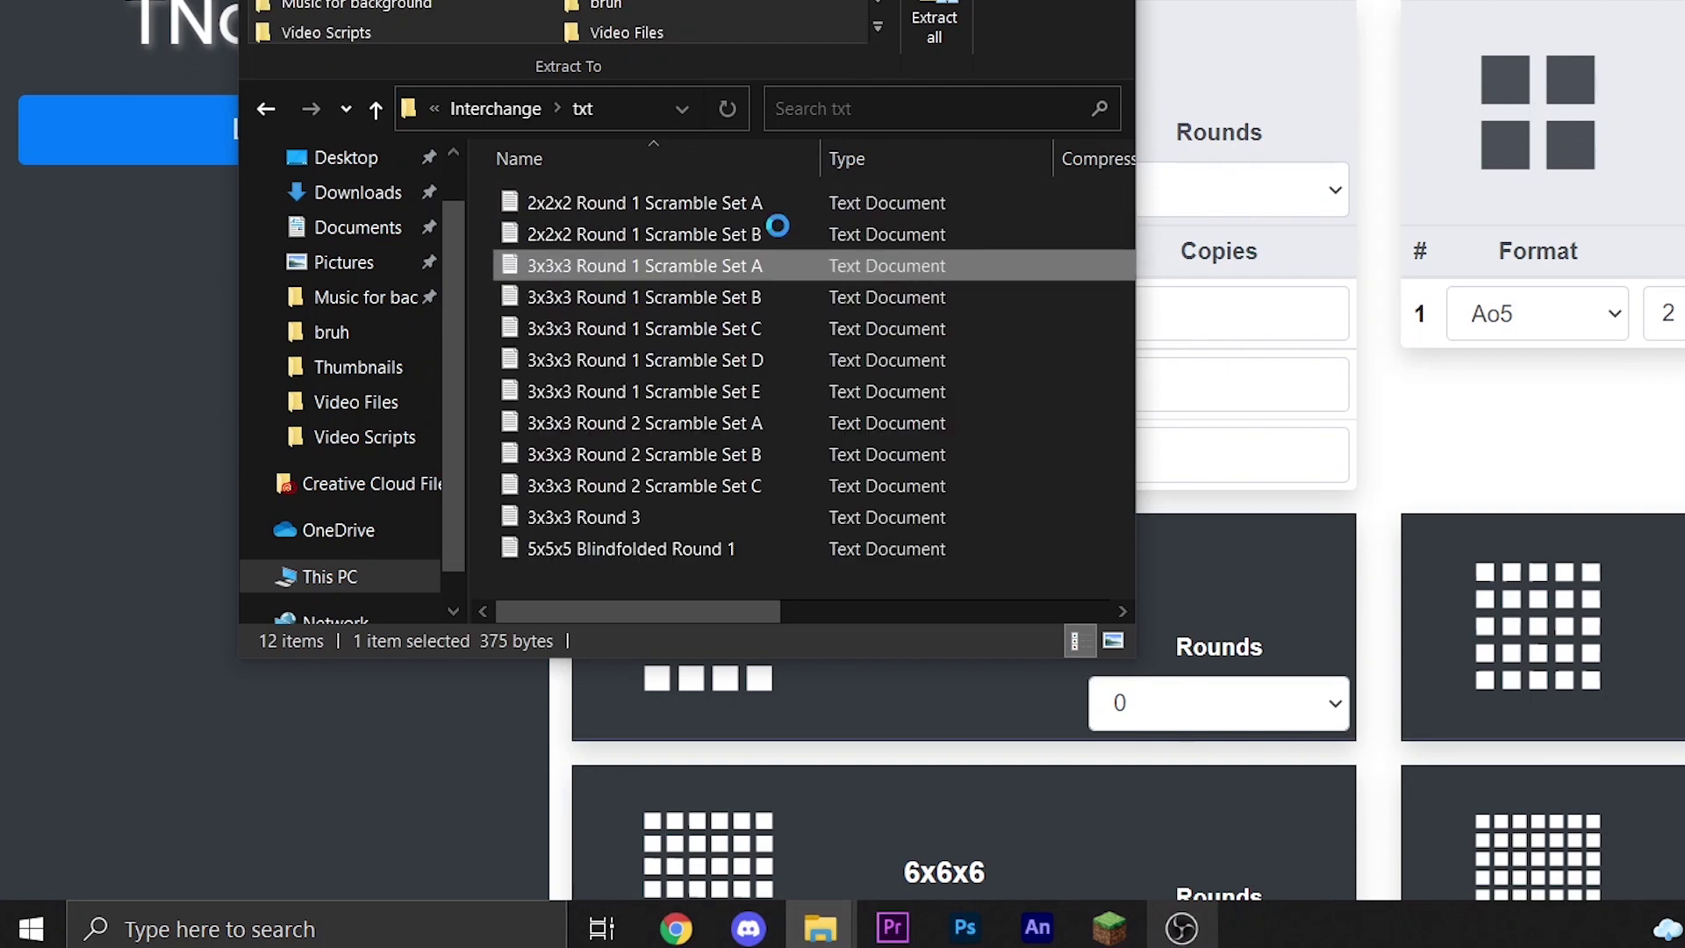
left_click(740, 208)
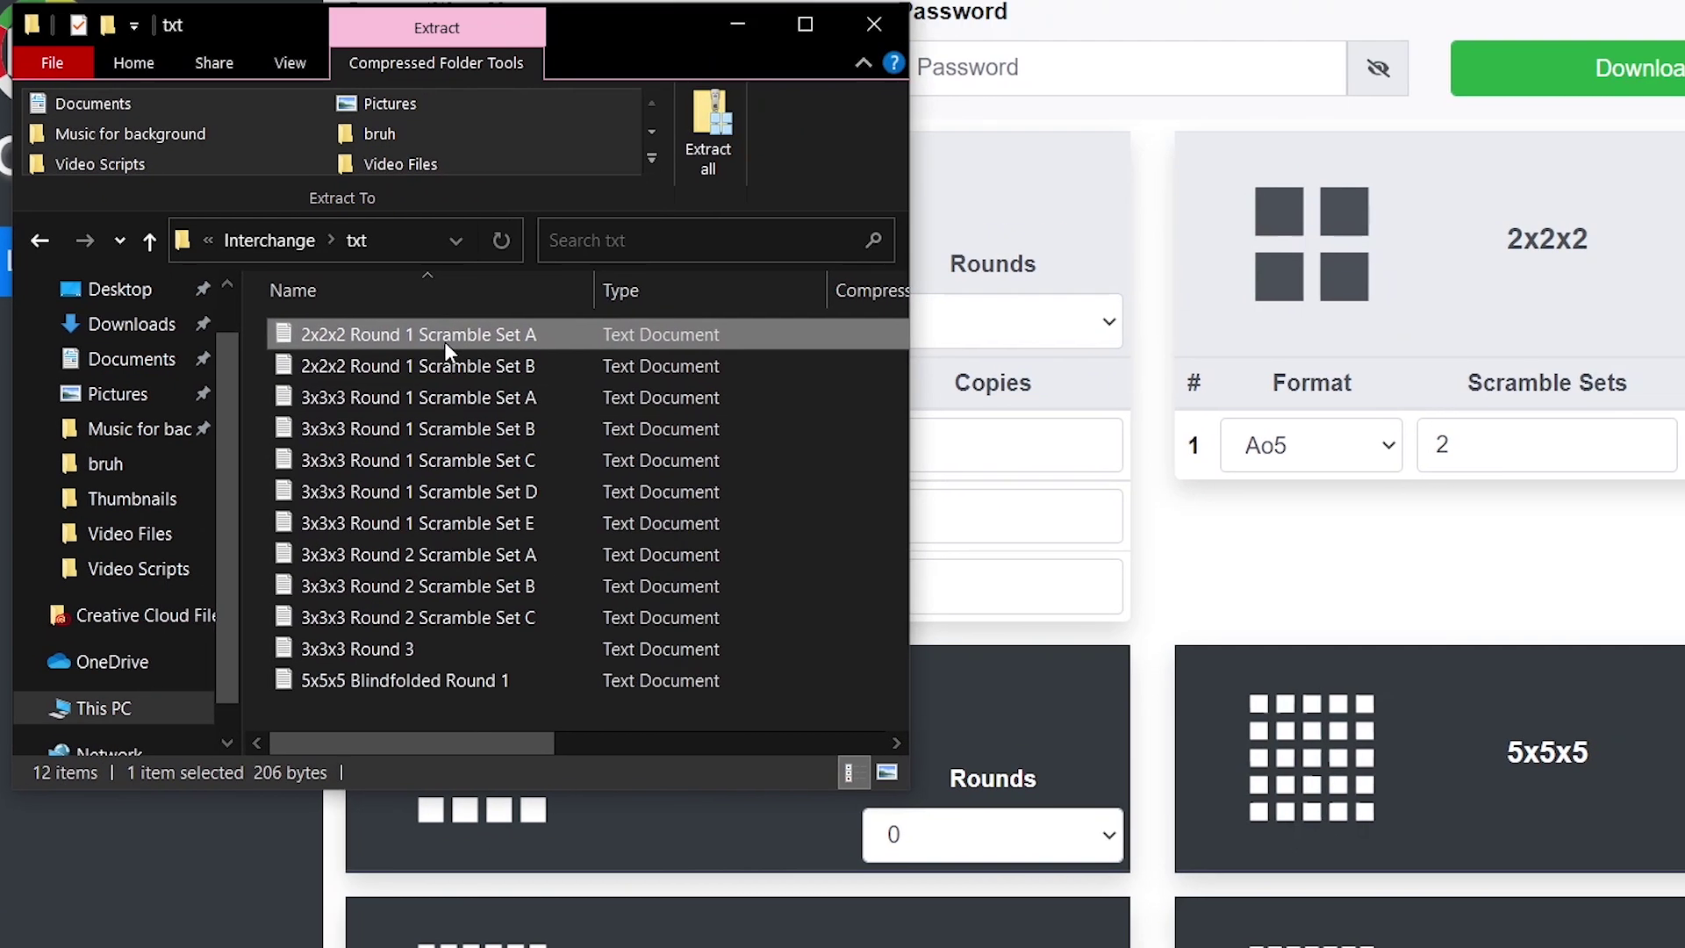
double_click(670, 209)
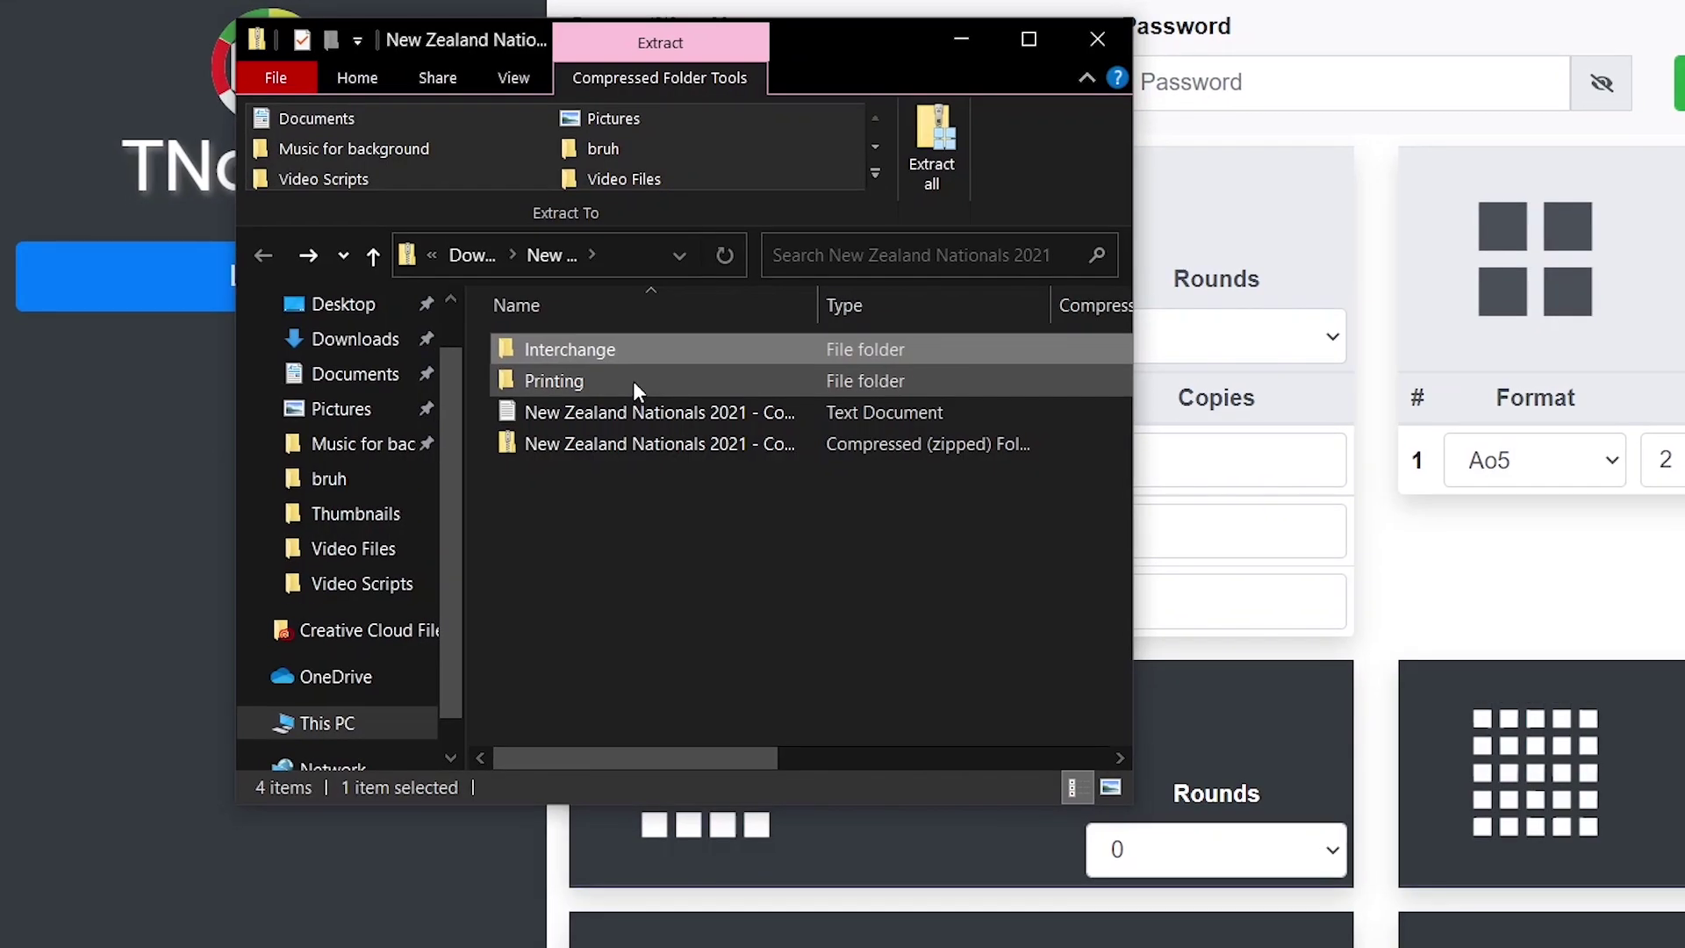
Open the Scramble Sets folder inside the archive's Printing folder.
double_click(633, 380)
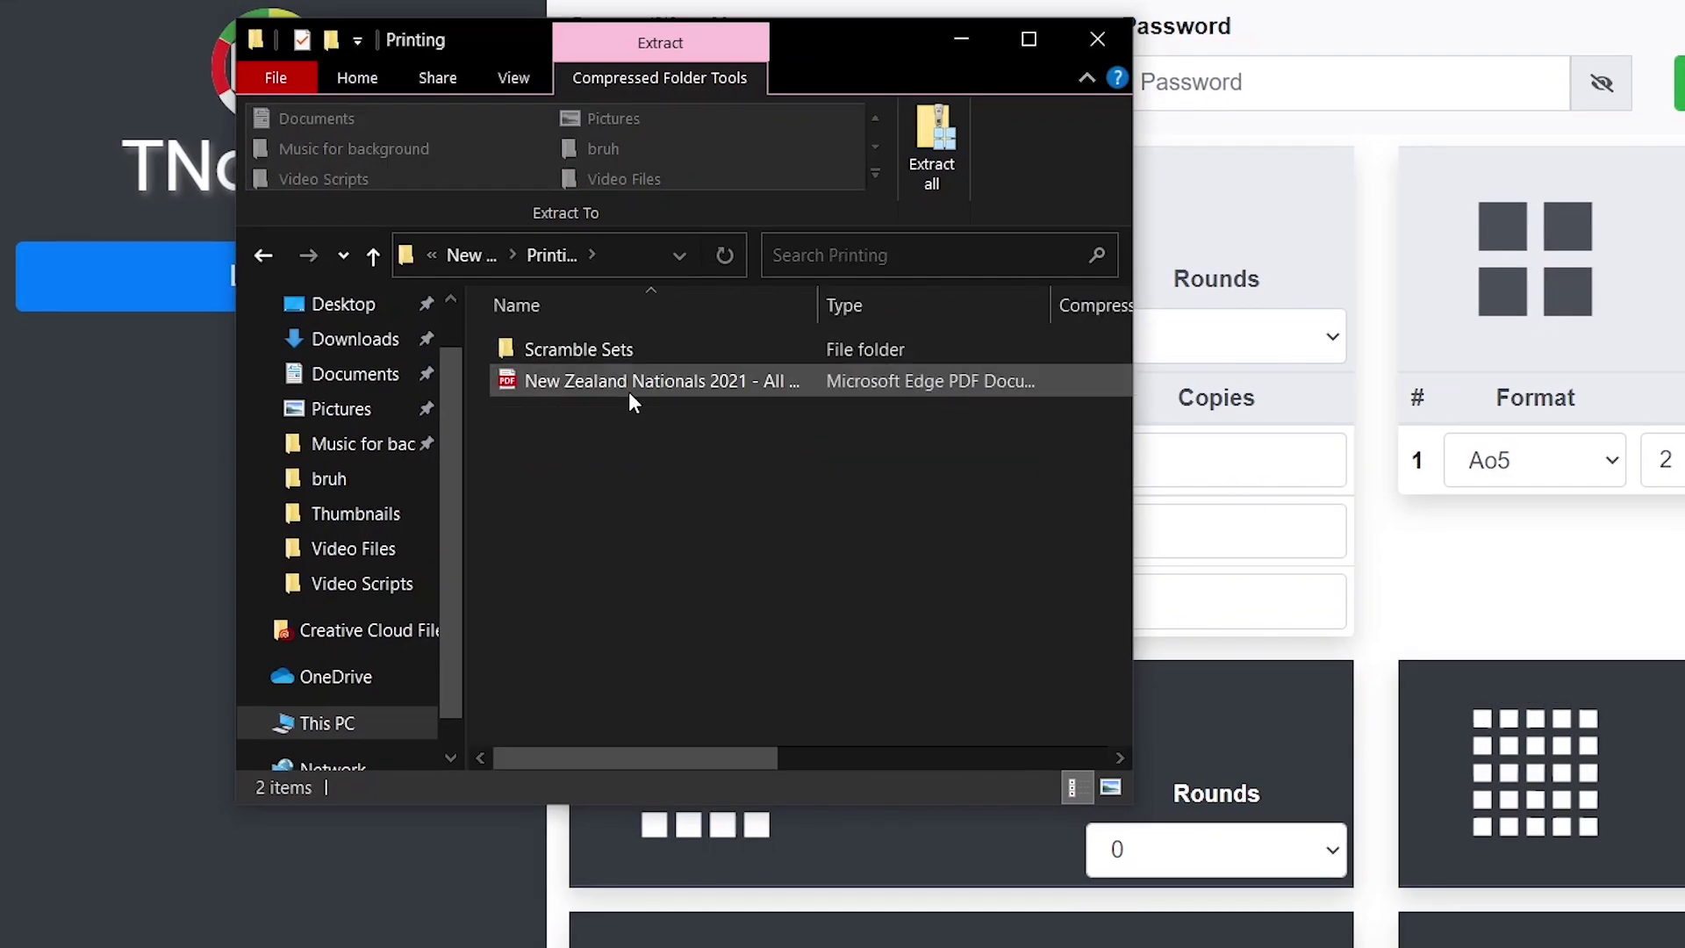
left_click(604, 382)
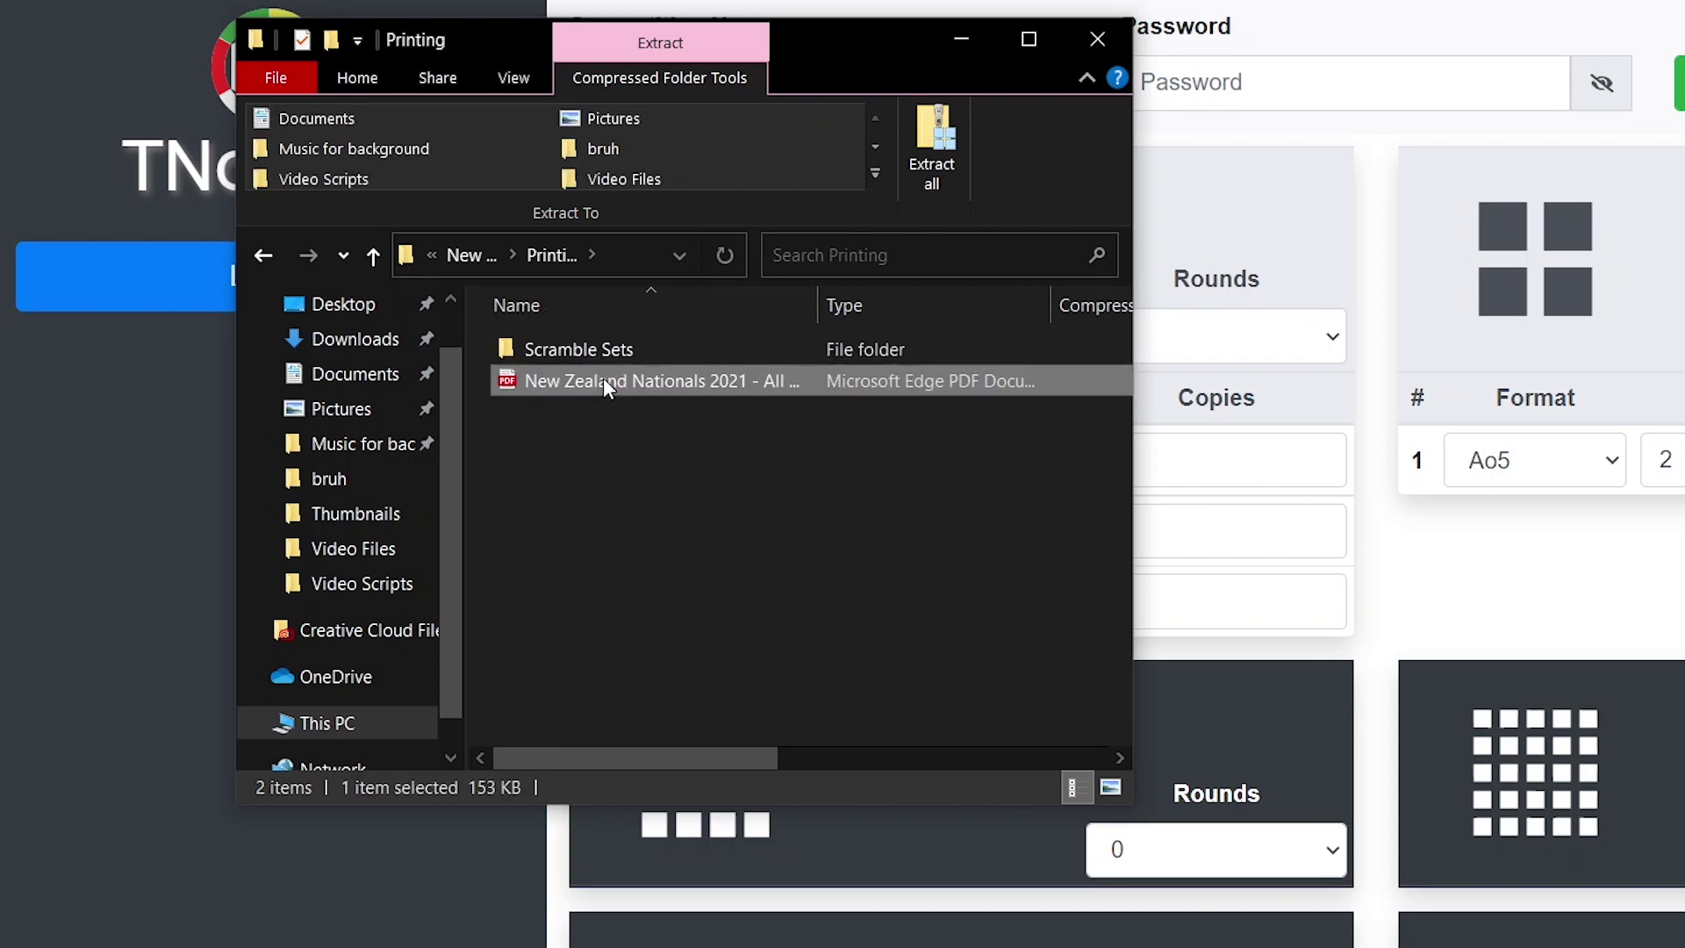
double_click(599, 349)
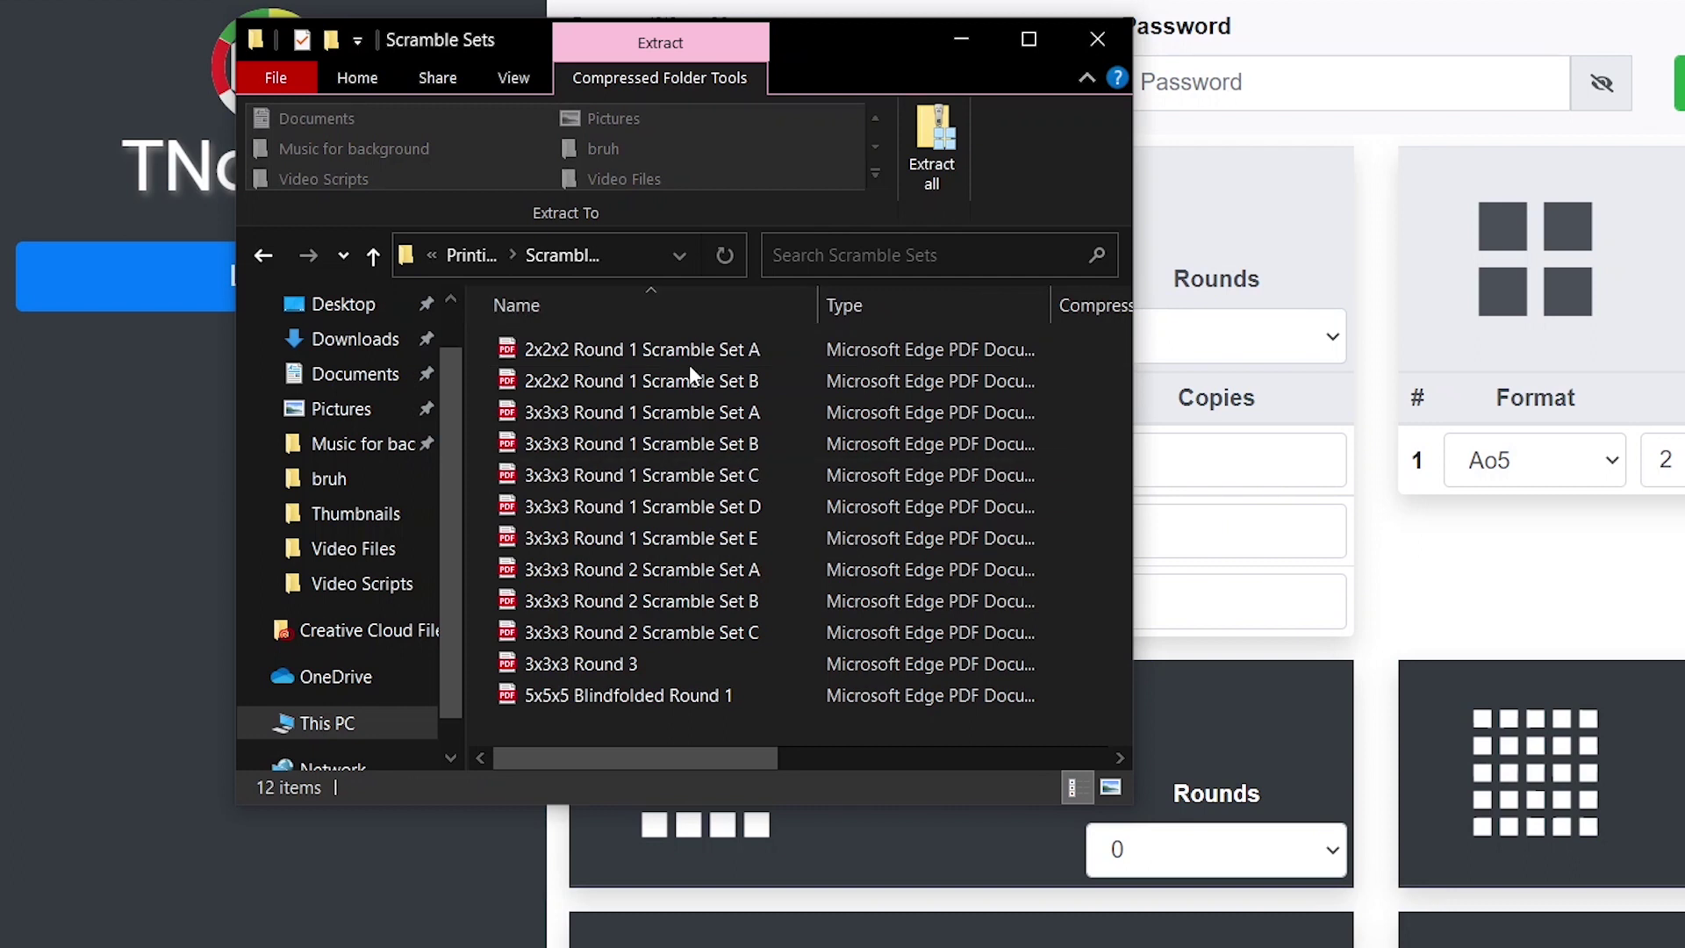
Open the 3x3x3 Round 1 Scramble Set A PDF and review its main and extra scrambles.
double_click(693, 408)
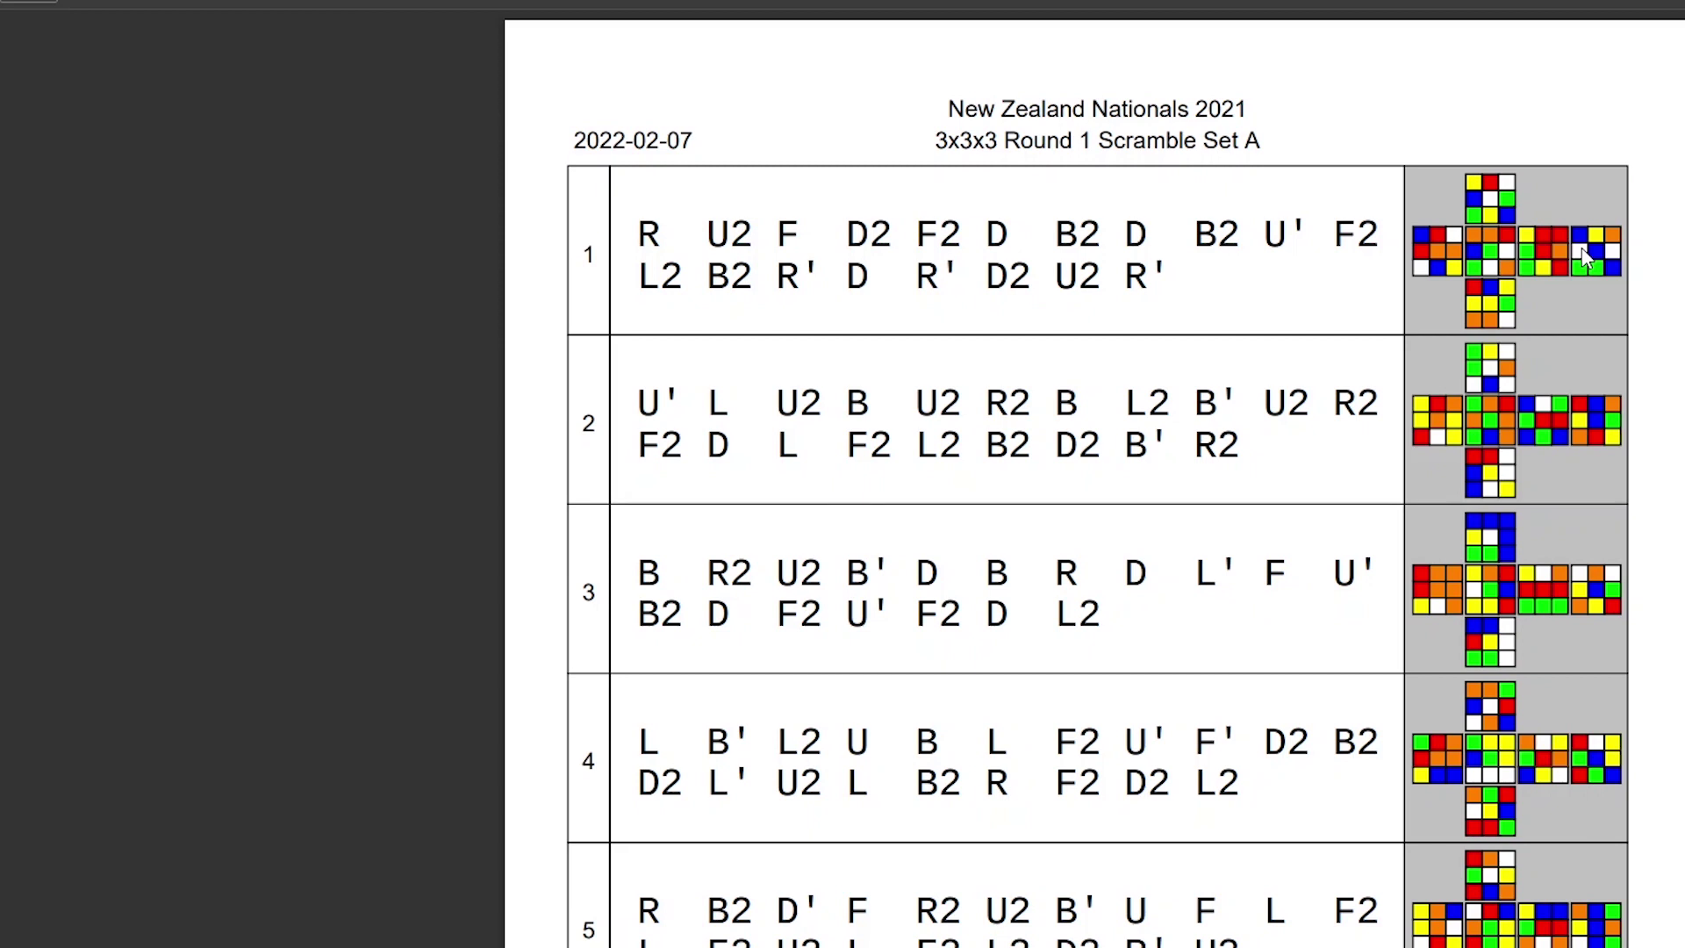
scroll(1418, 344, "down", 3)
scroll(1420, 347, "down", 3)
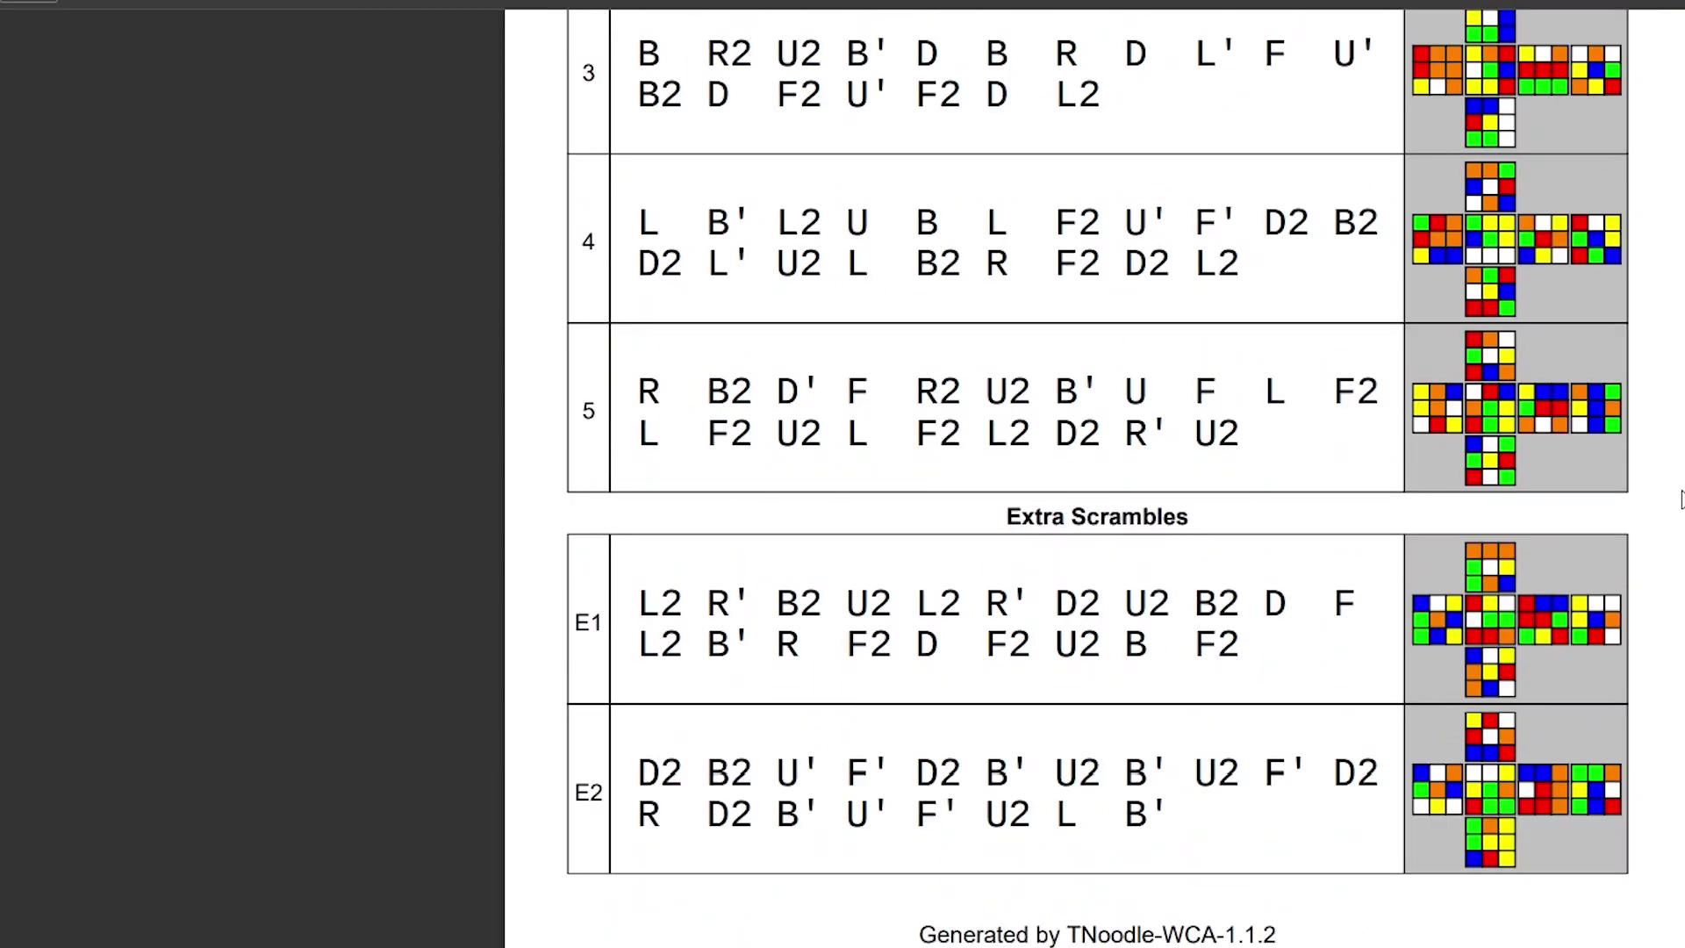
scroll(1260, 500, "up", 6)
scroll(1260, 500, "down", 6)
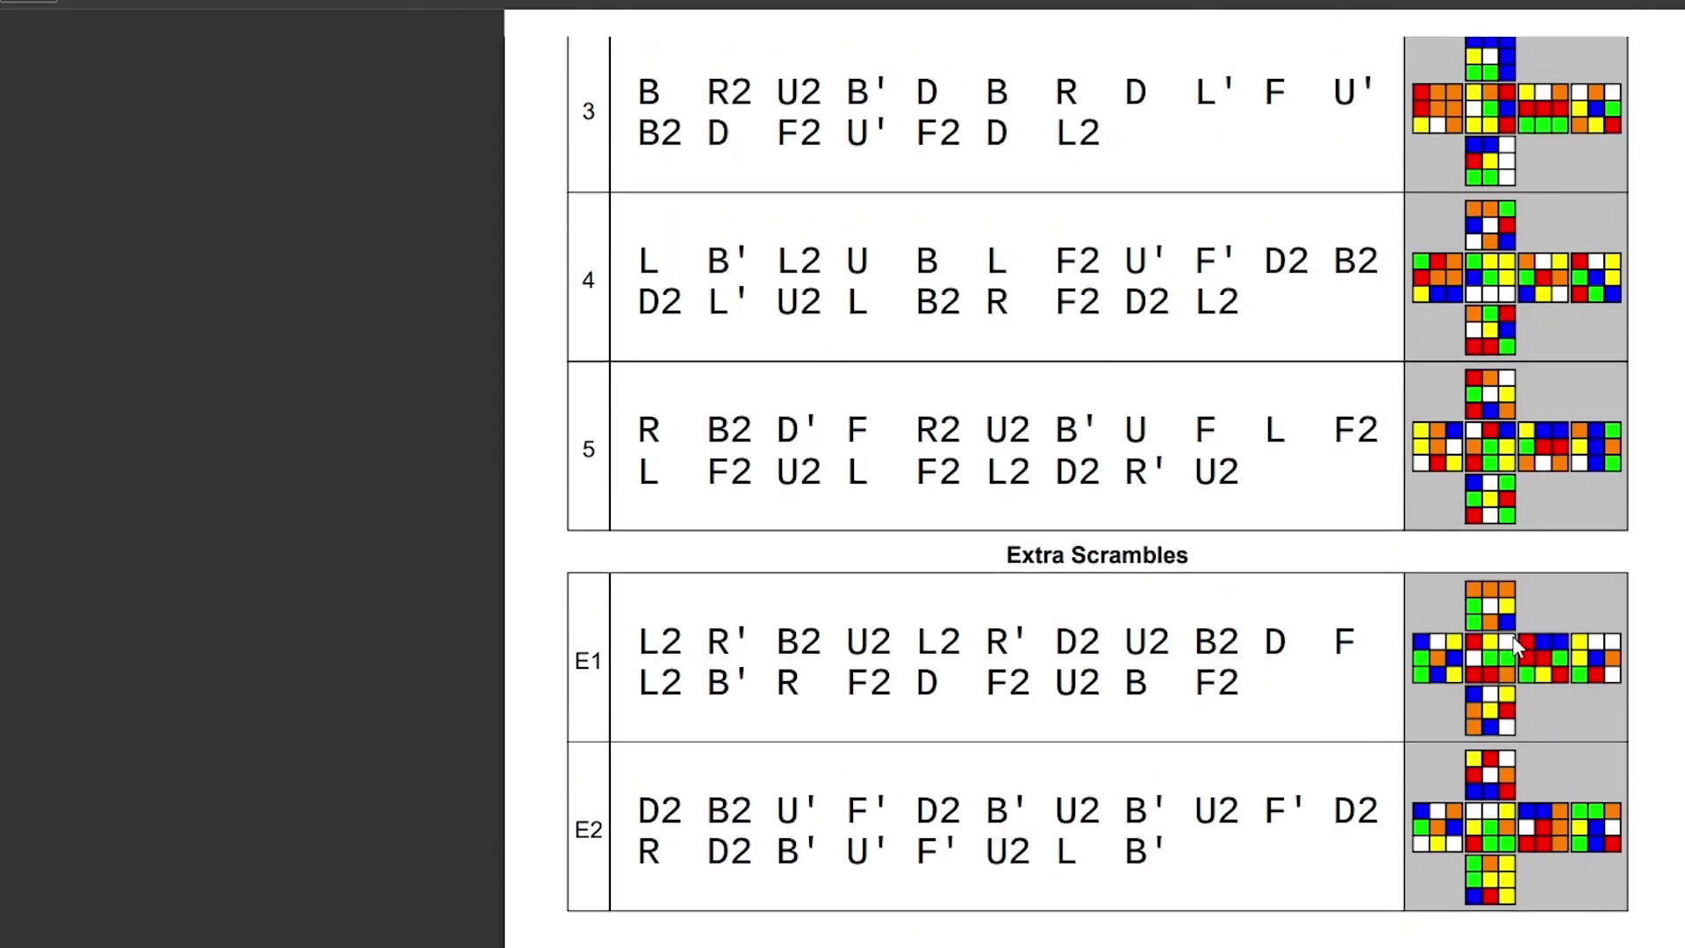
scroll(860, 88, "up", 6)
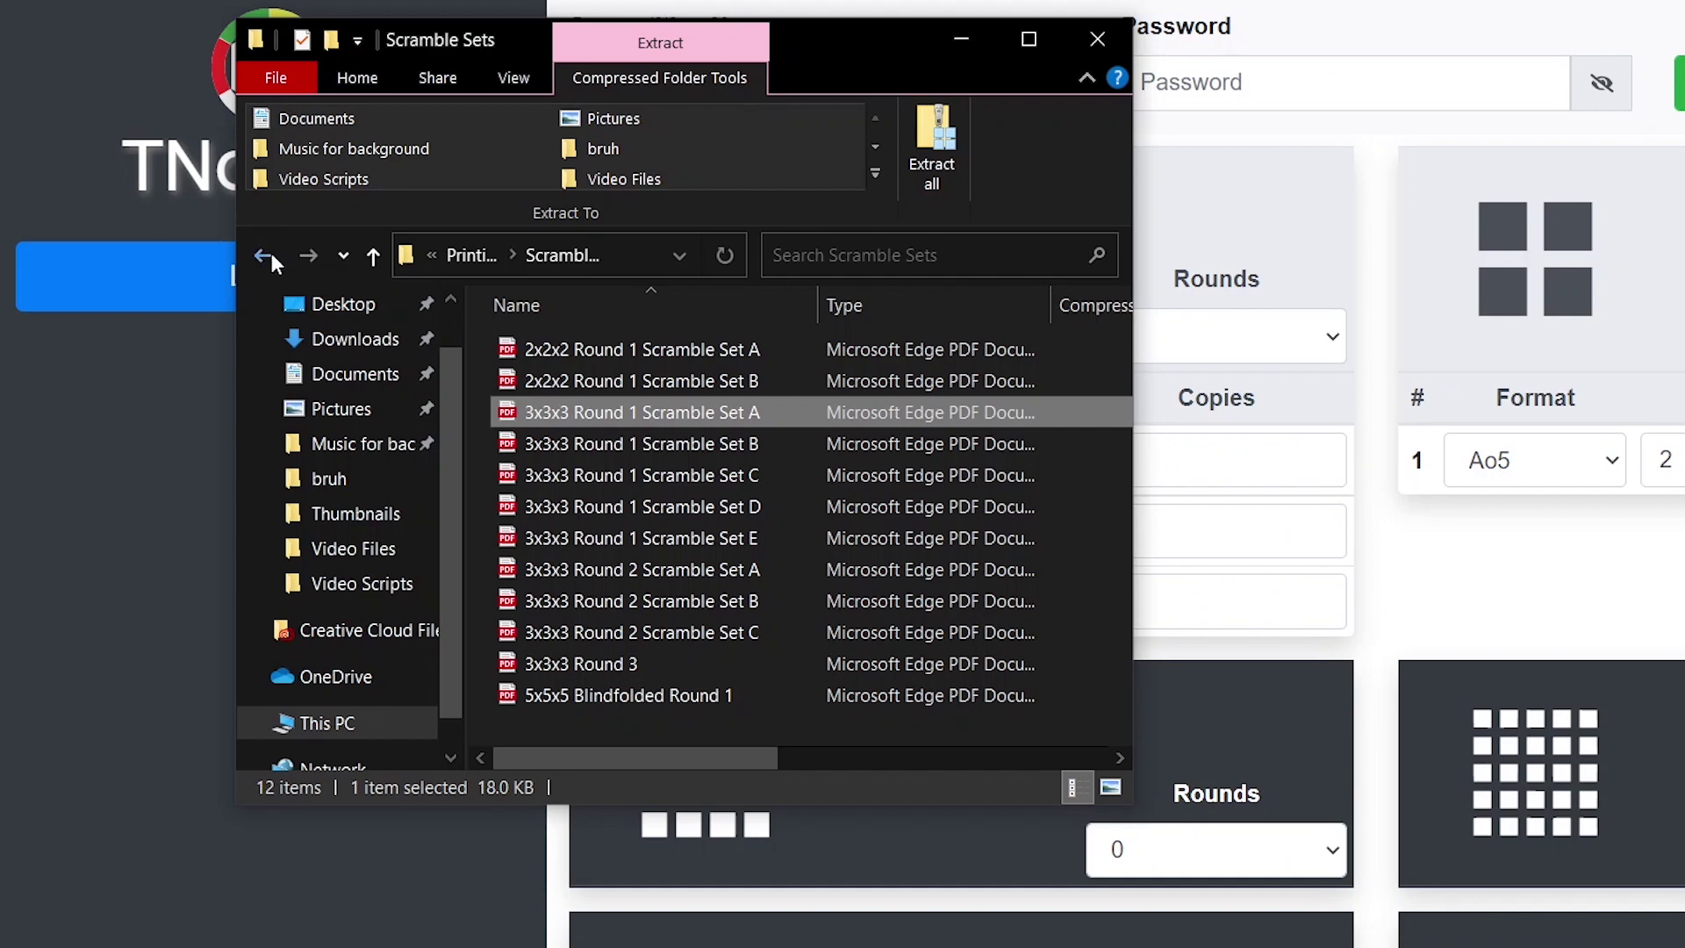
Return to the archive's root folder and look through the scramble PDFs in the nested New Zealand Nationals 2021 zip.
left_click(263, 254)
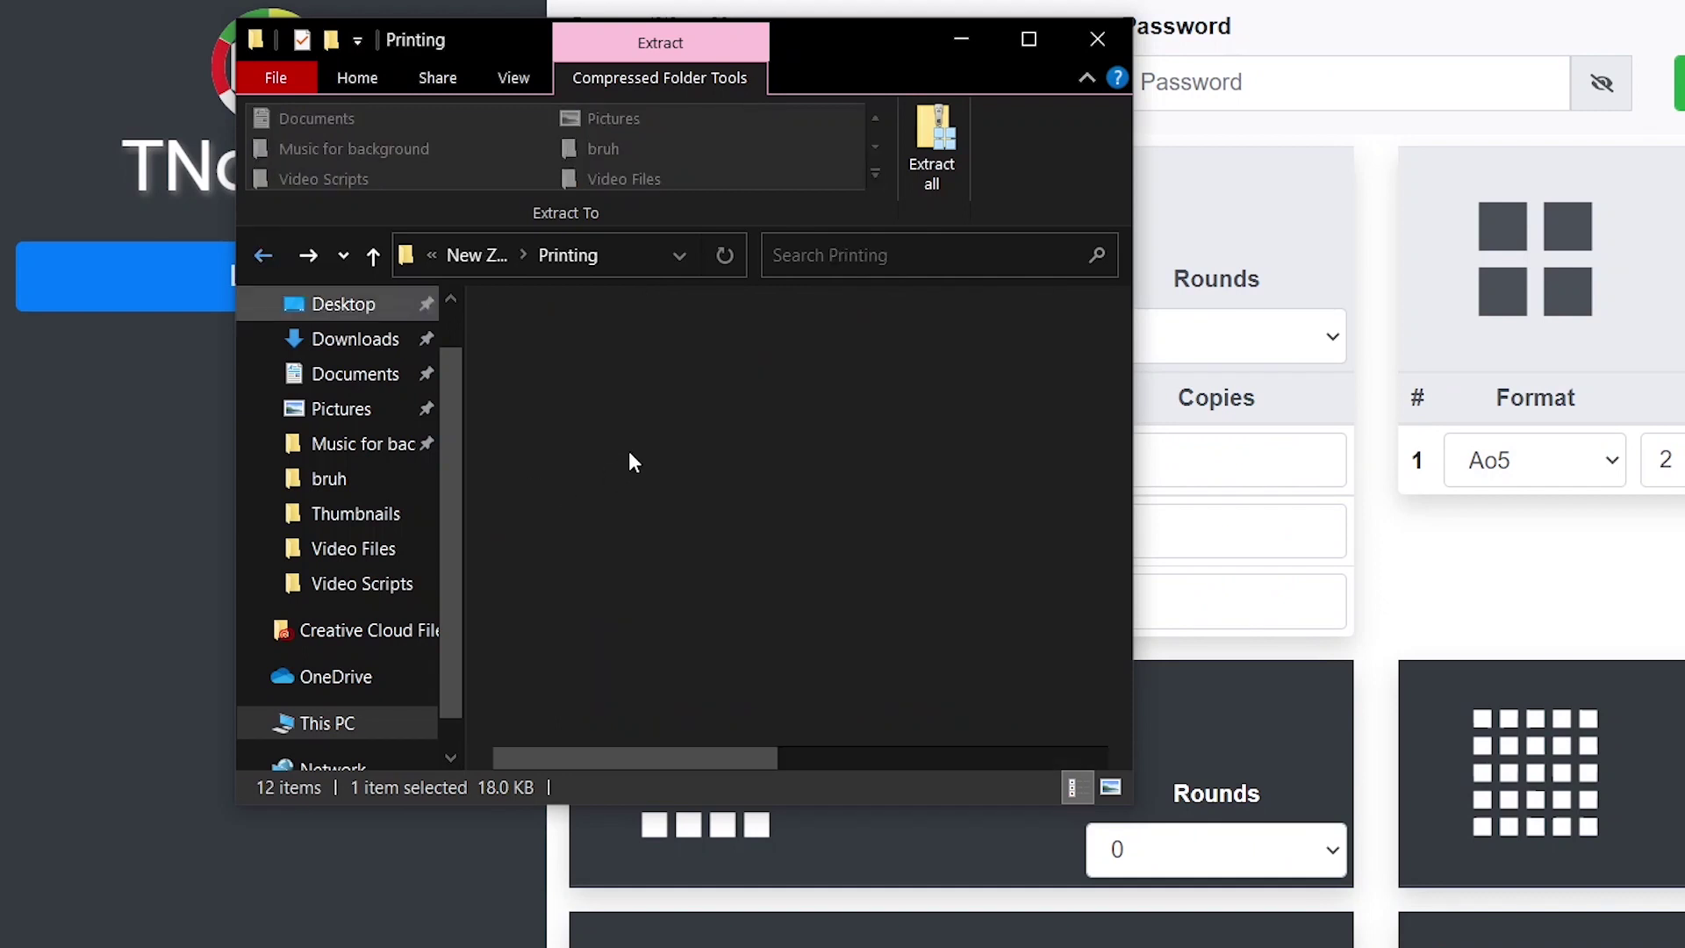
left_click(669, 383)
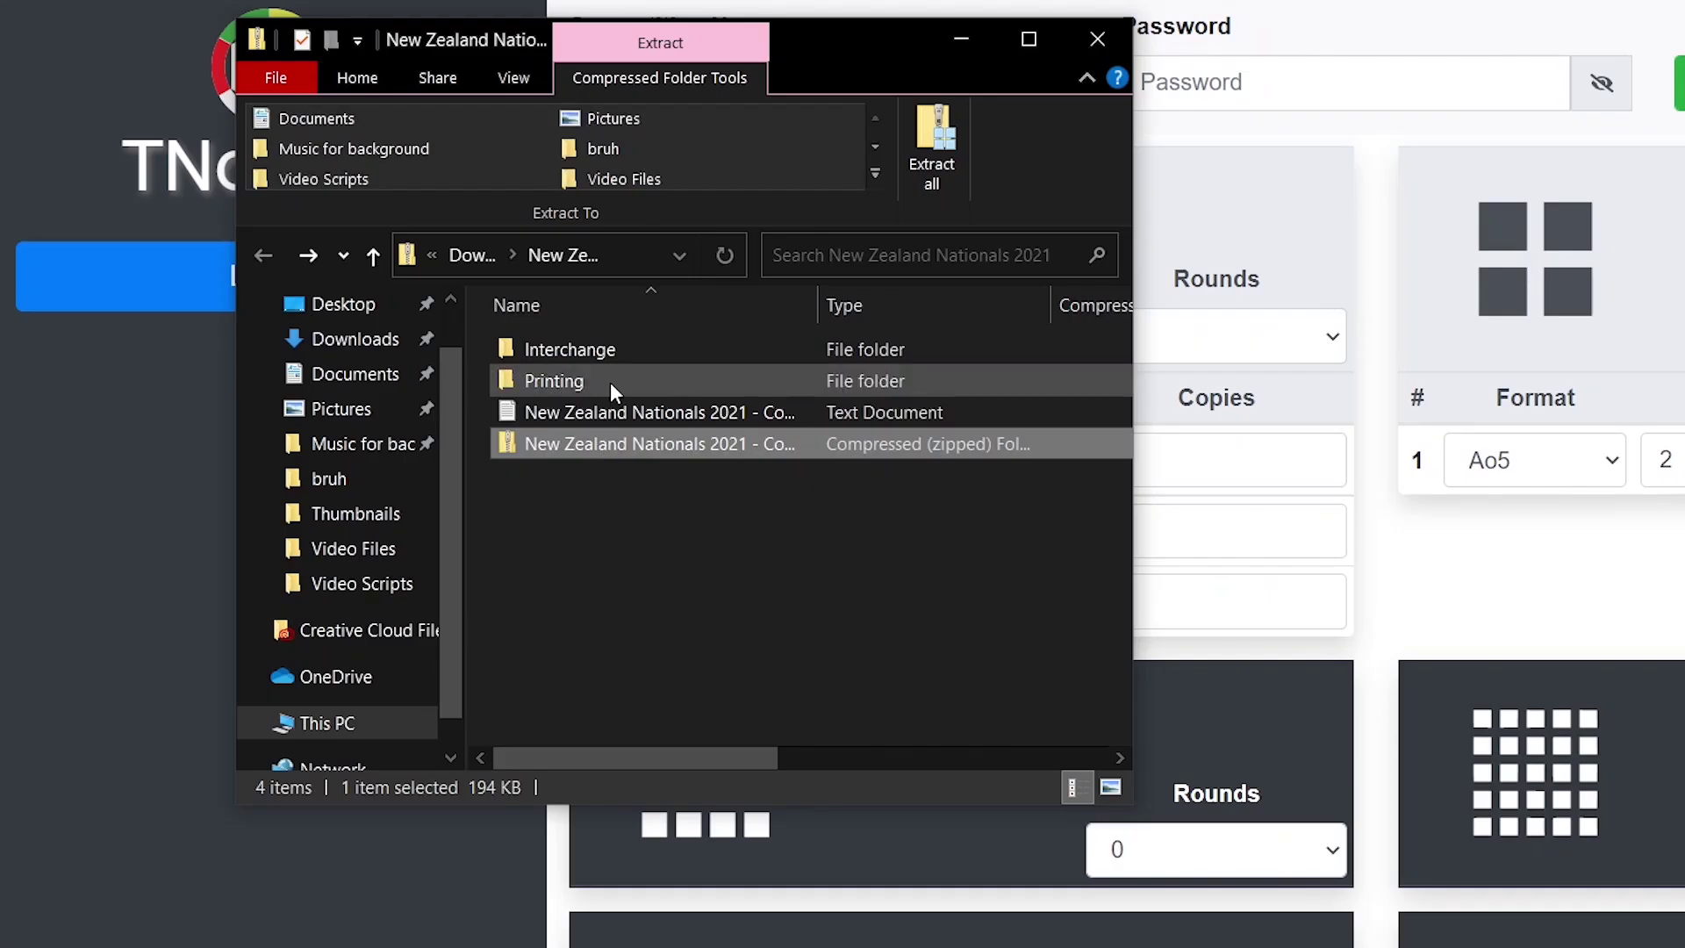
left_click(614, 413)
left_click(588, 444)
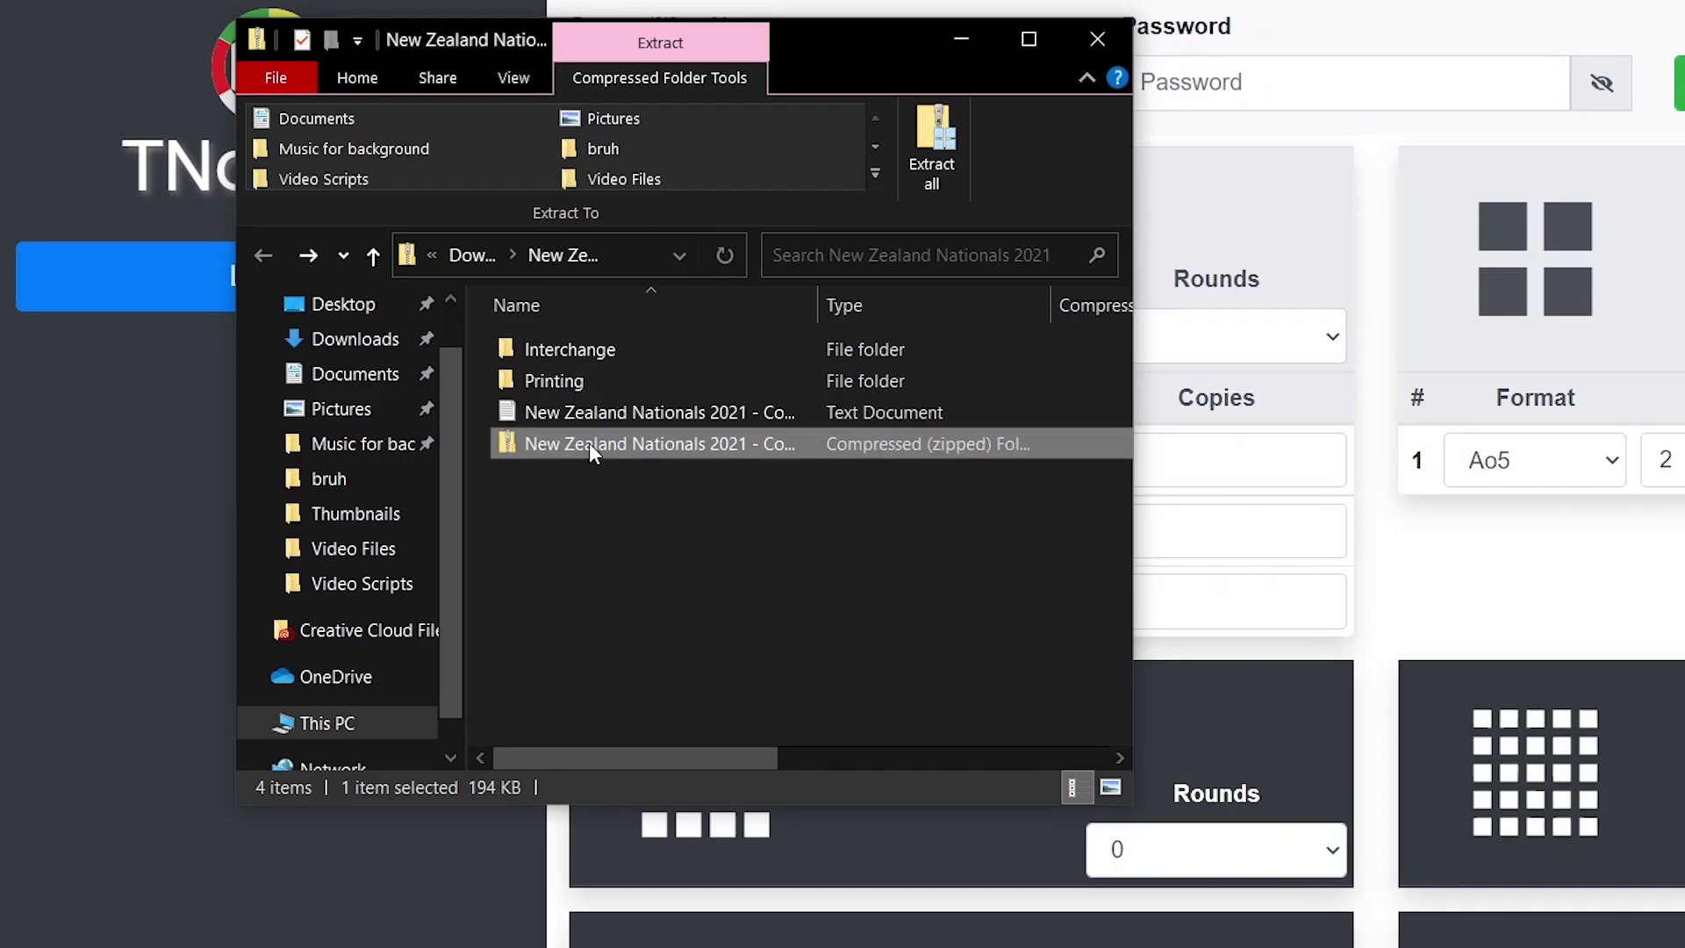
double_click(588, 443)
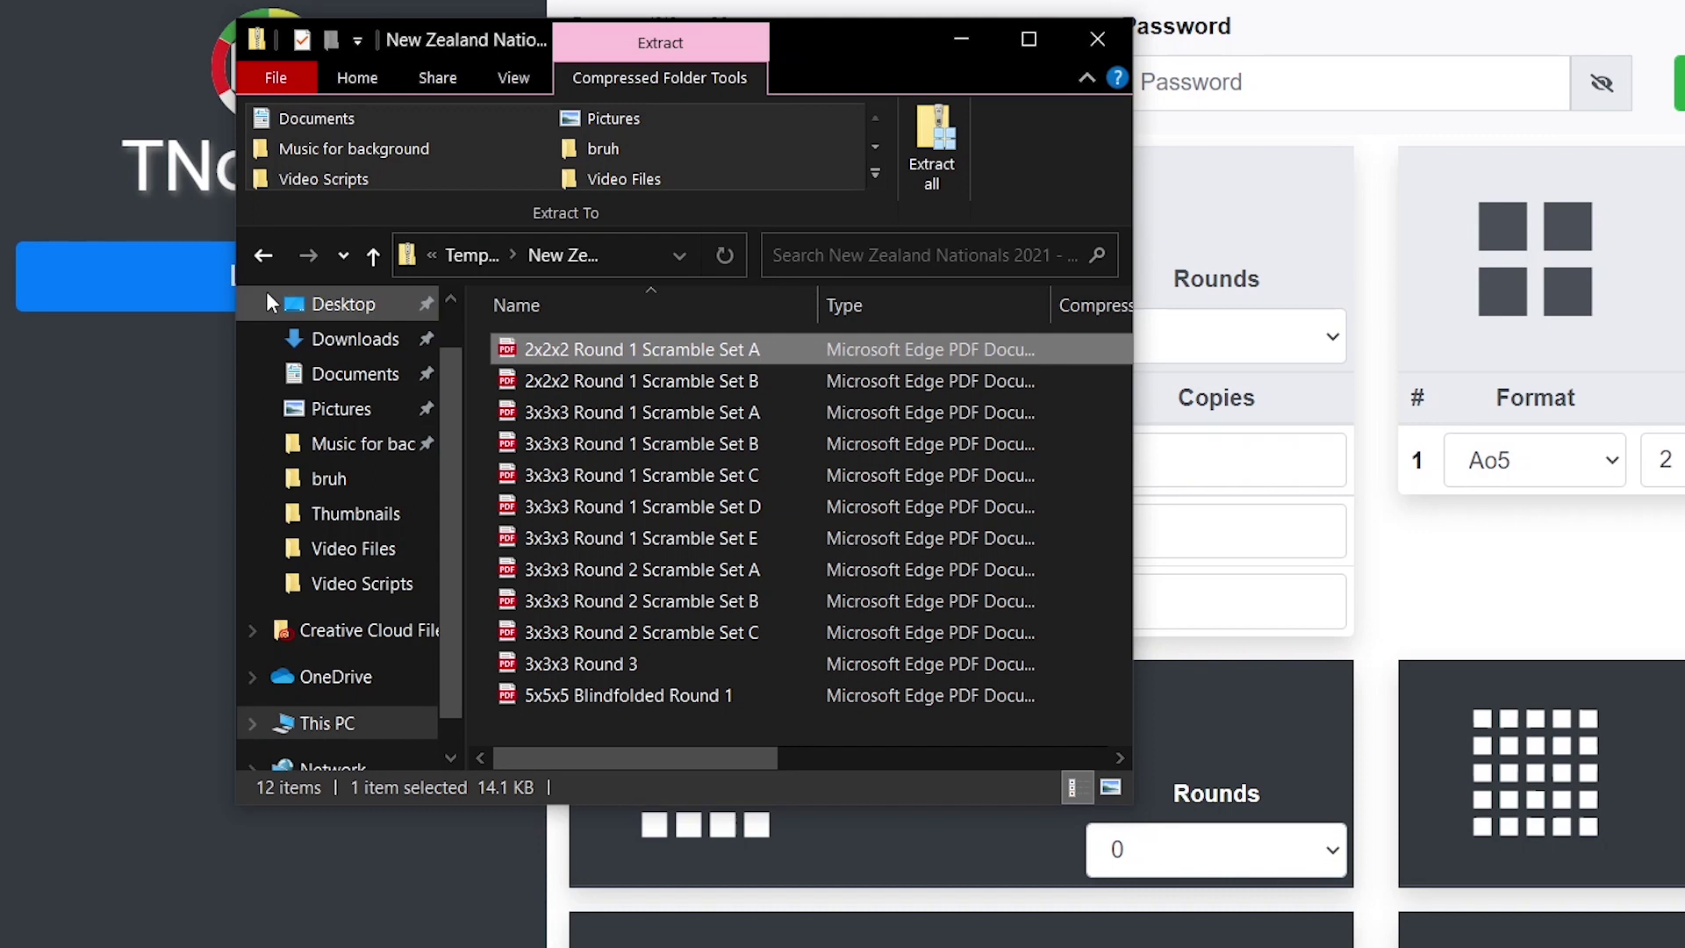
left_click(263, 254)
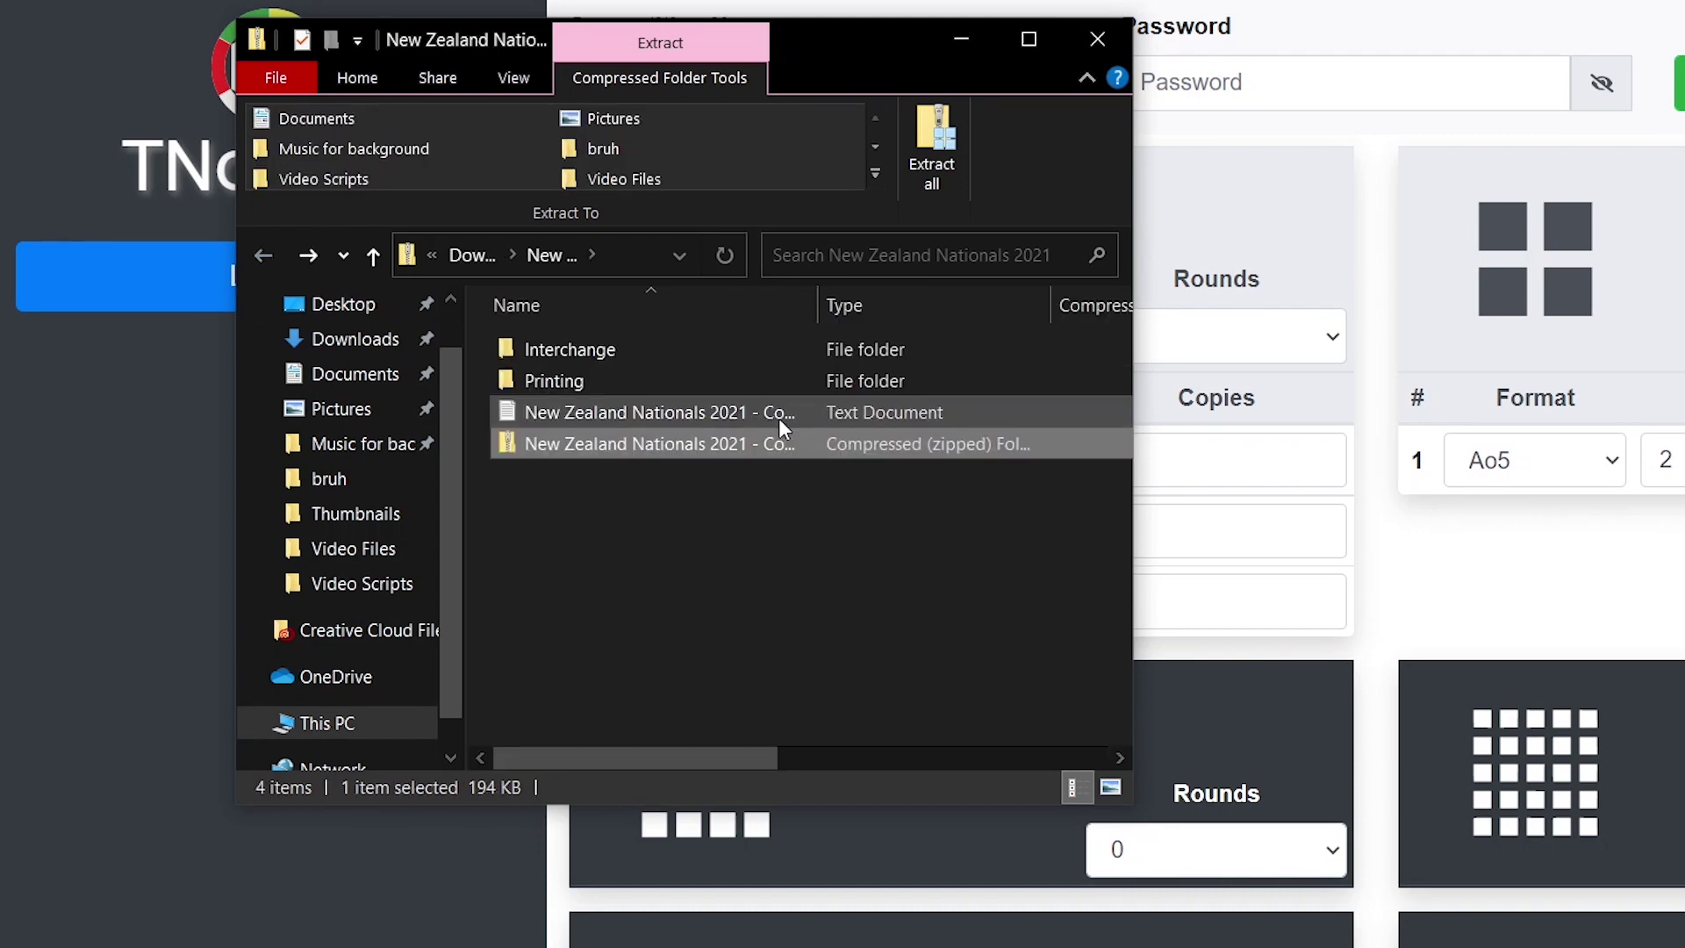
Open the passcodes text document and copy the passcode for 3x3x3 Round 1 Scramble Set A.
double_click(662, 413)
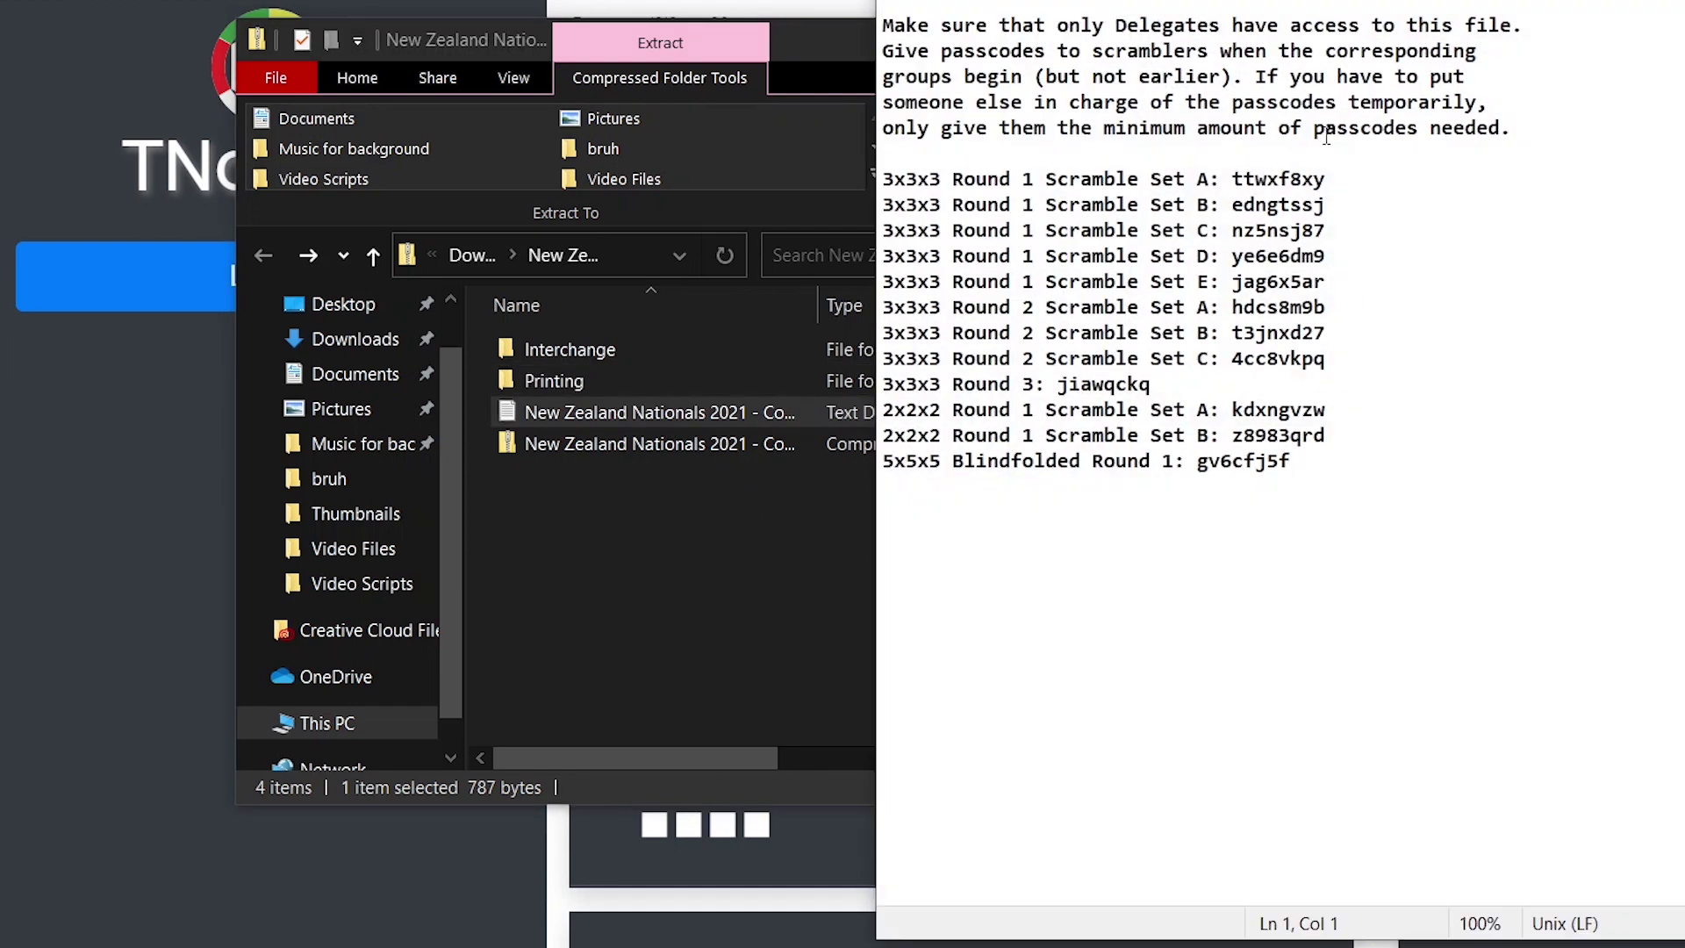
left_click(1369, 178)
key("shift+Left")
key("shift+Left")
key("shift+Left")
key("shift+Left")
key("shift+Left")
key("shift+Left")
key("shift+Left")
key("shift+Left")
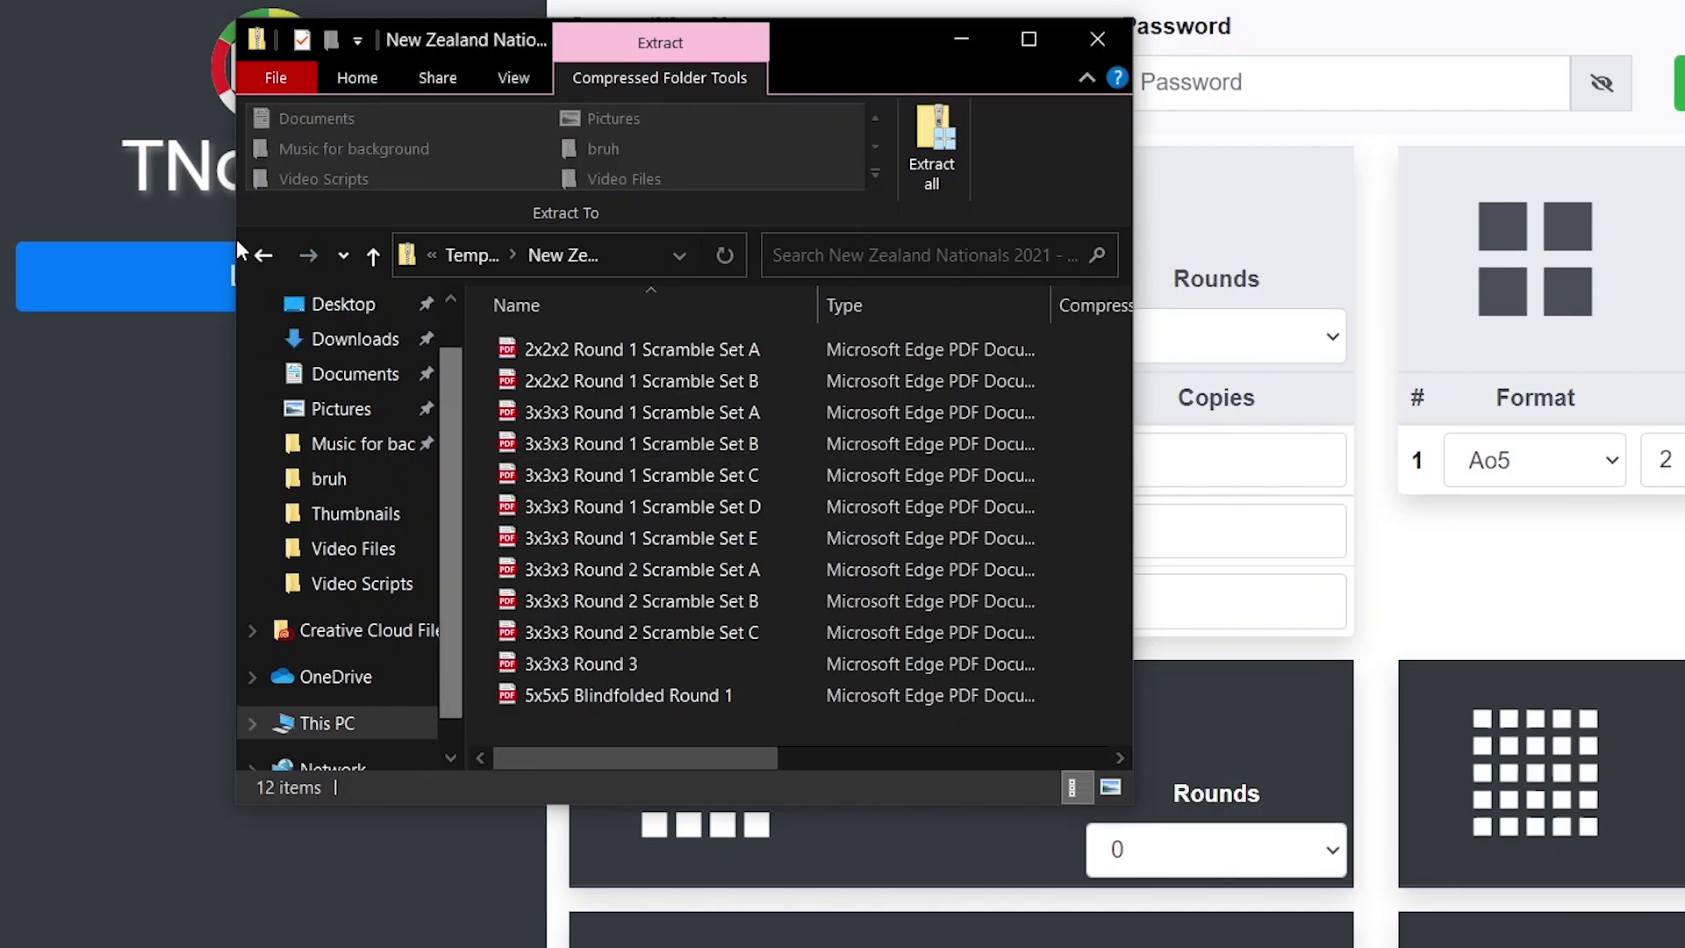
Open the protected 3x3x3 Round 1 Scramble Set A PDF from the nested zip, paste its file password and review the scrambles.
left_click(284, 256)
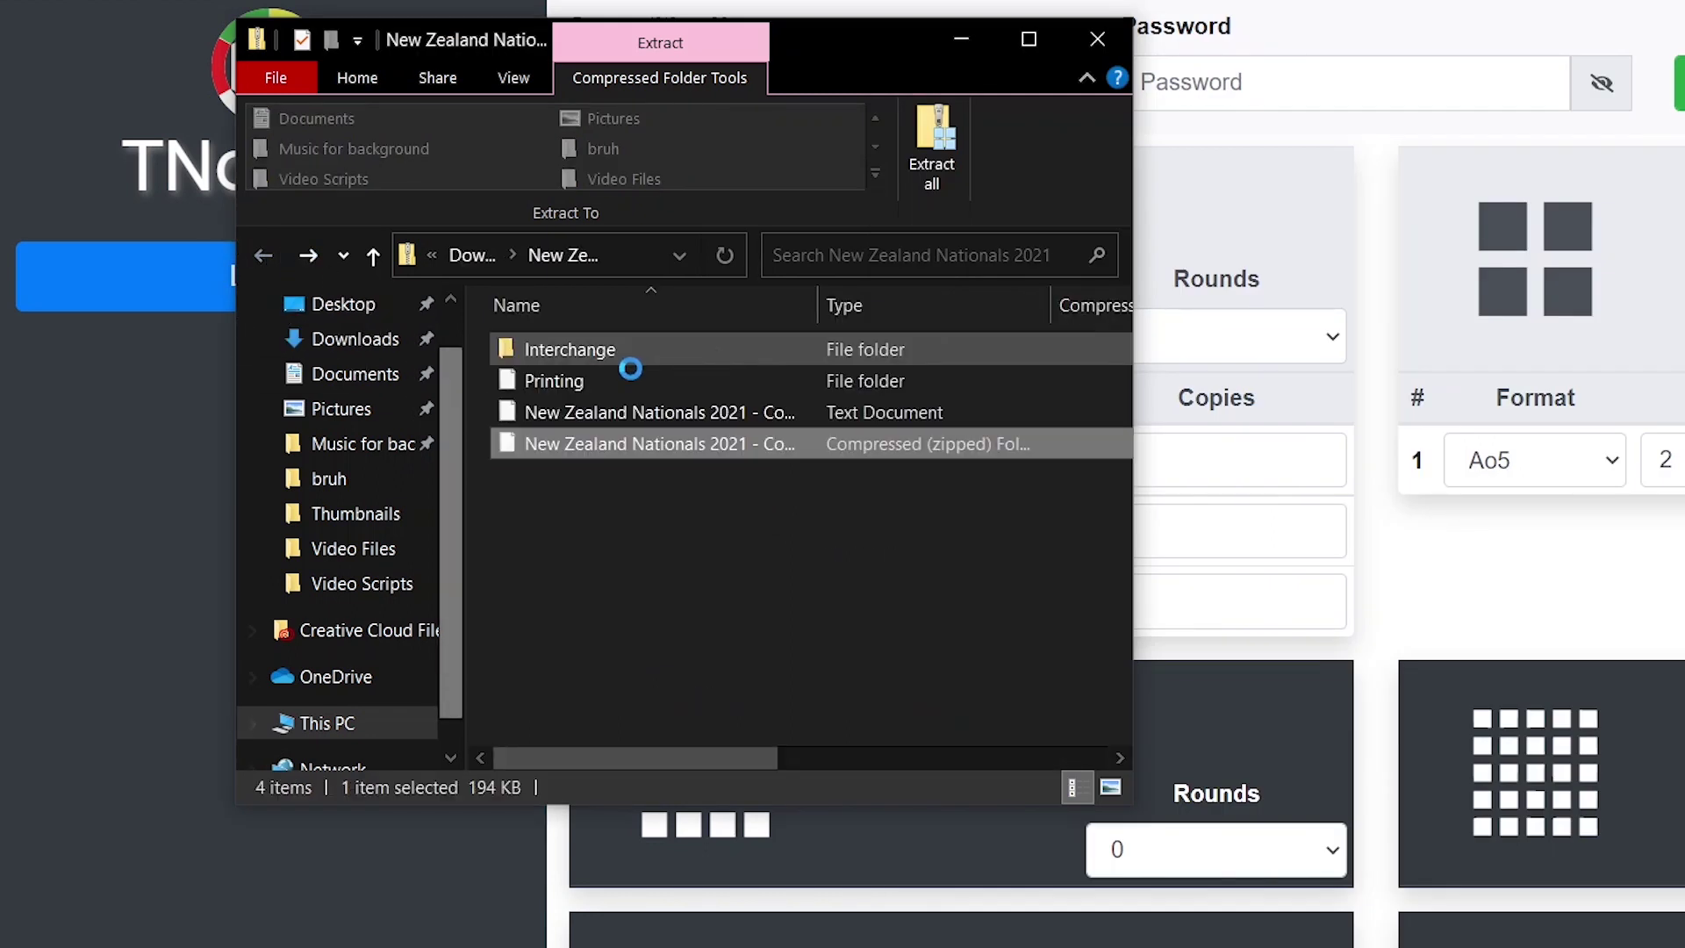
double_click(598, 449)
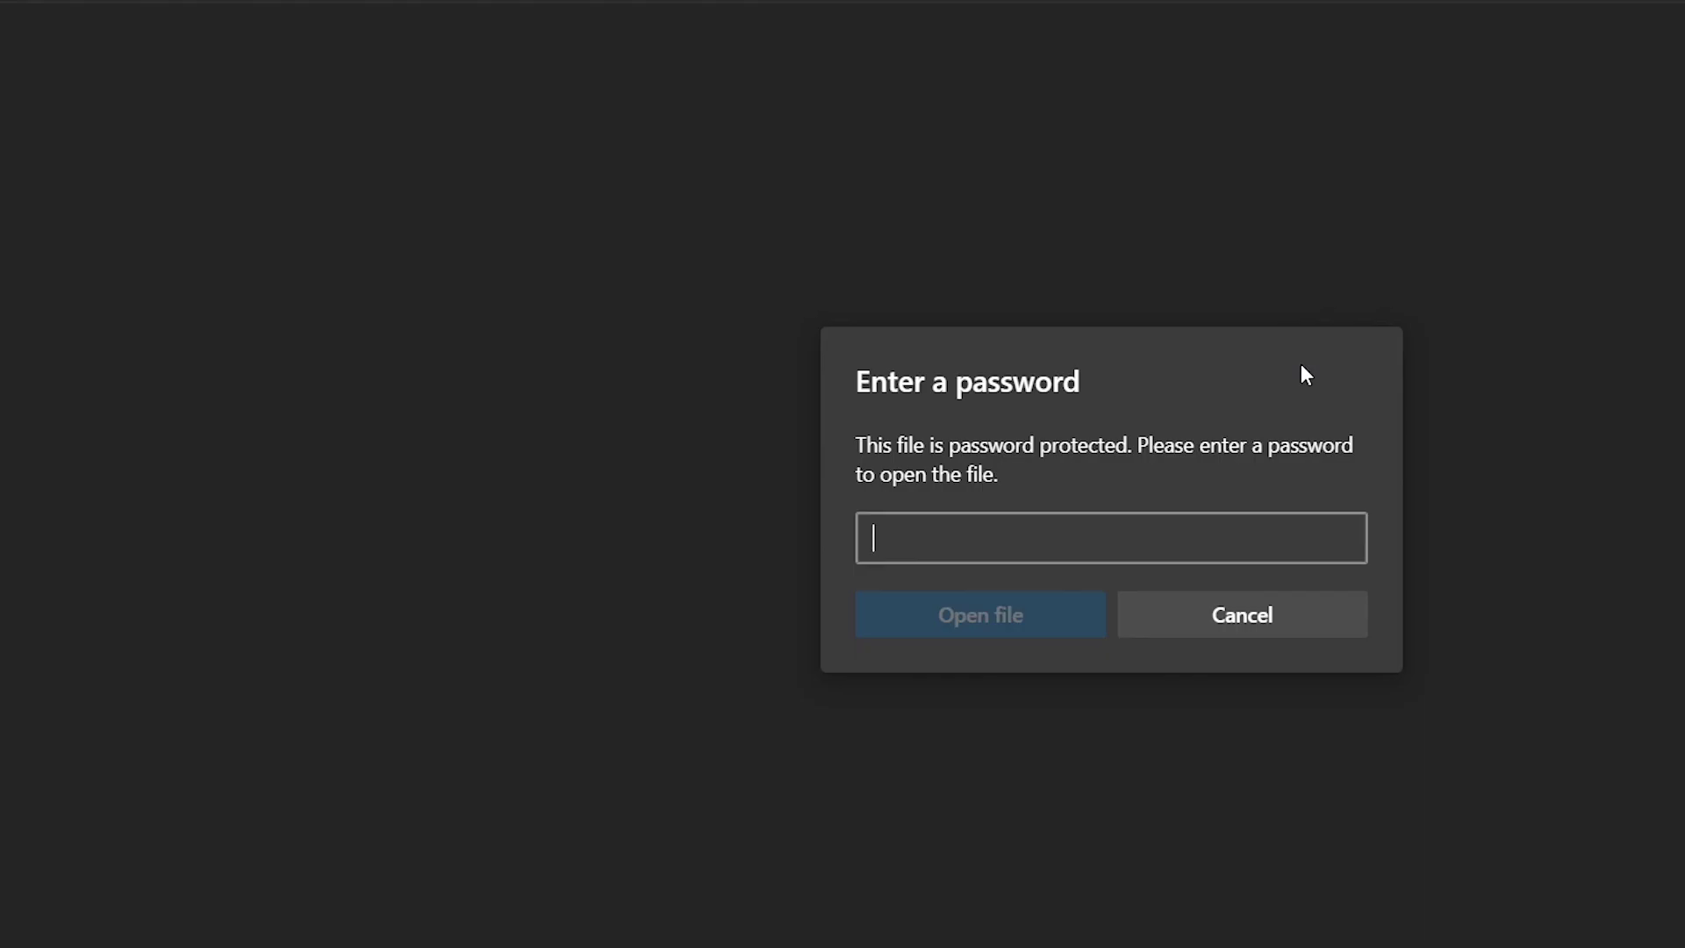
key("ctrl+v")
left_click(1038, 635)
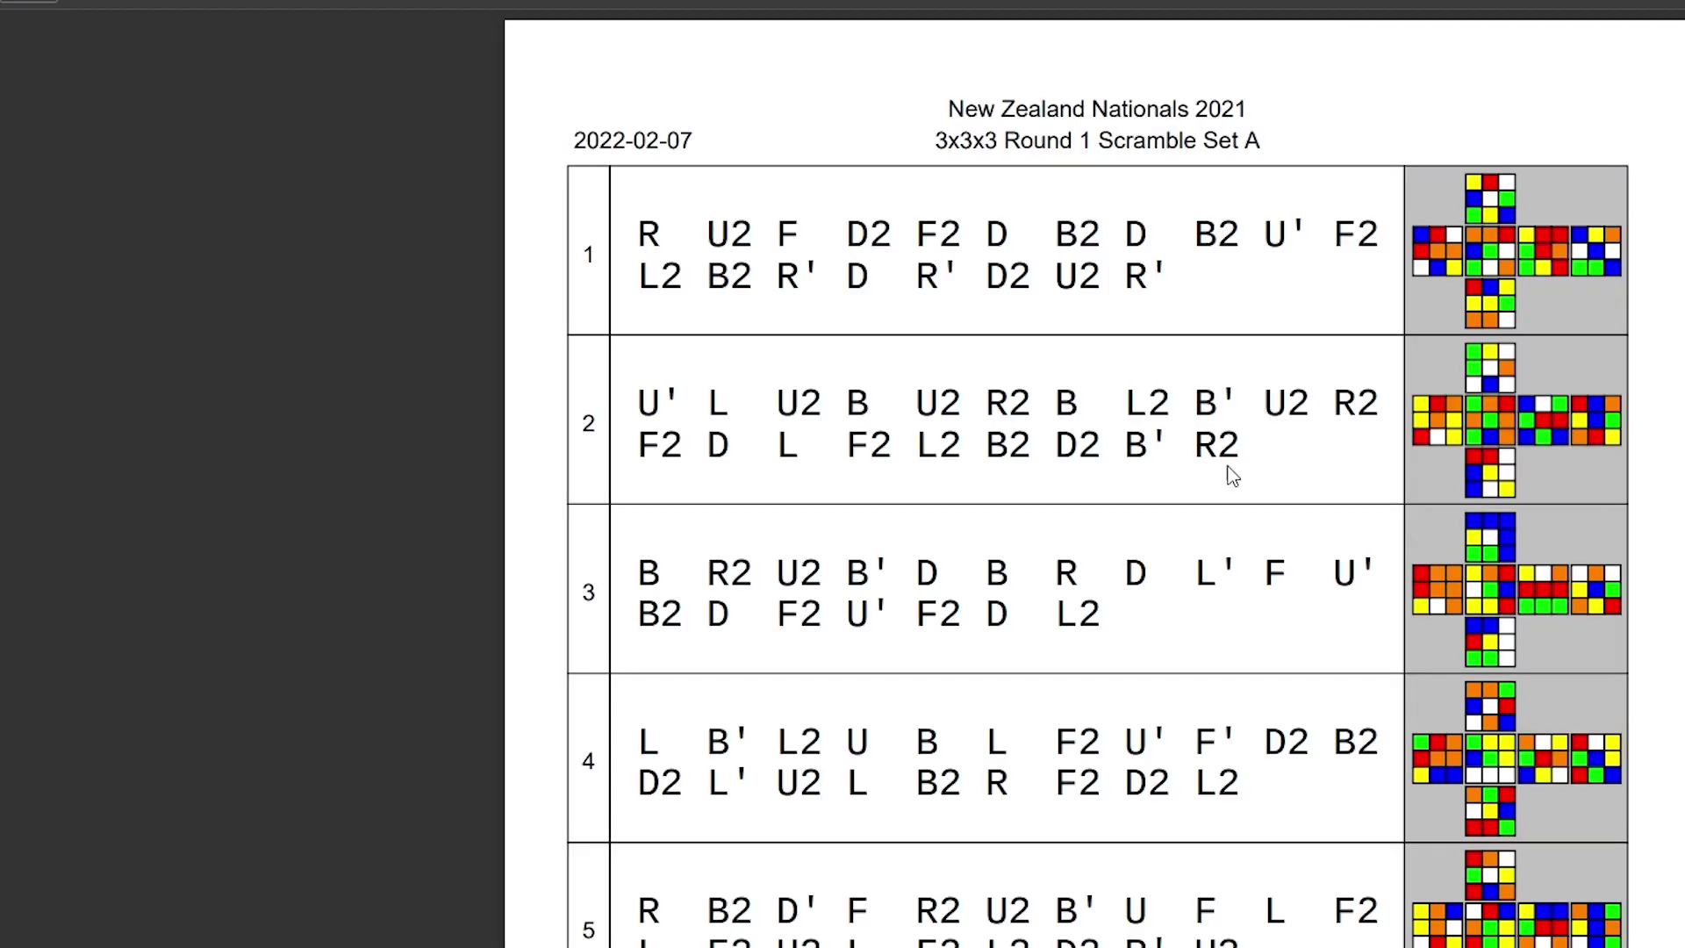
scroll(1232, 476, "down", 6)
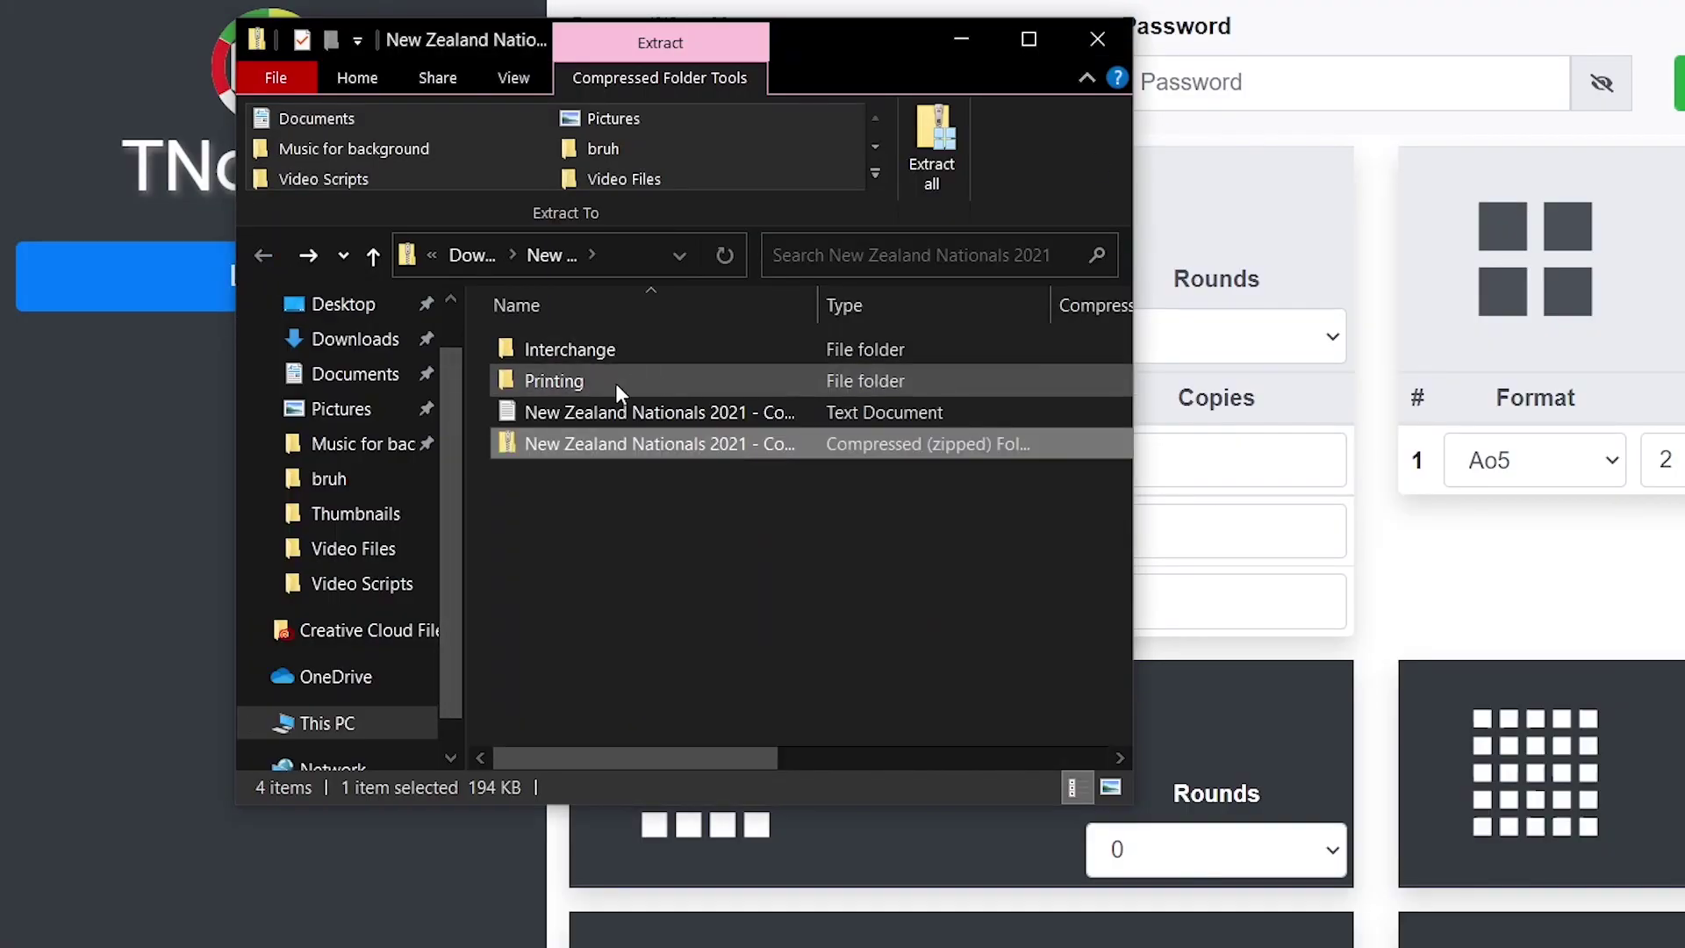
Open the Printing folder in the New Zealand Nationals 2021 archive.
double_click(614, 382)
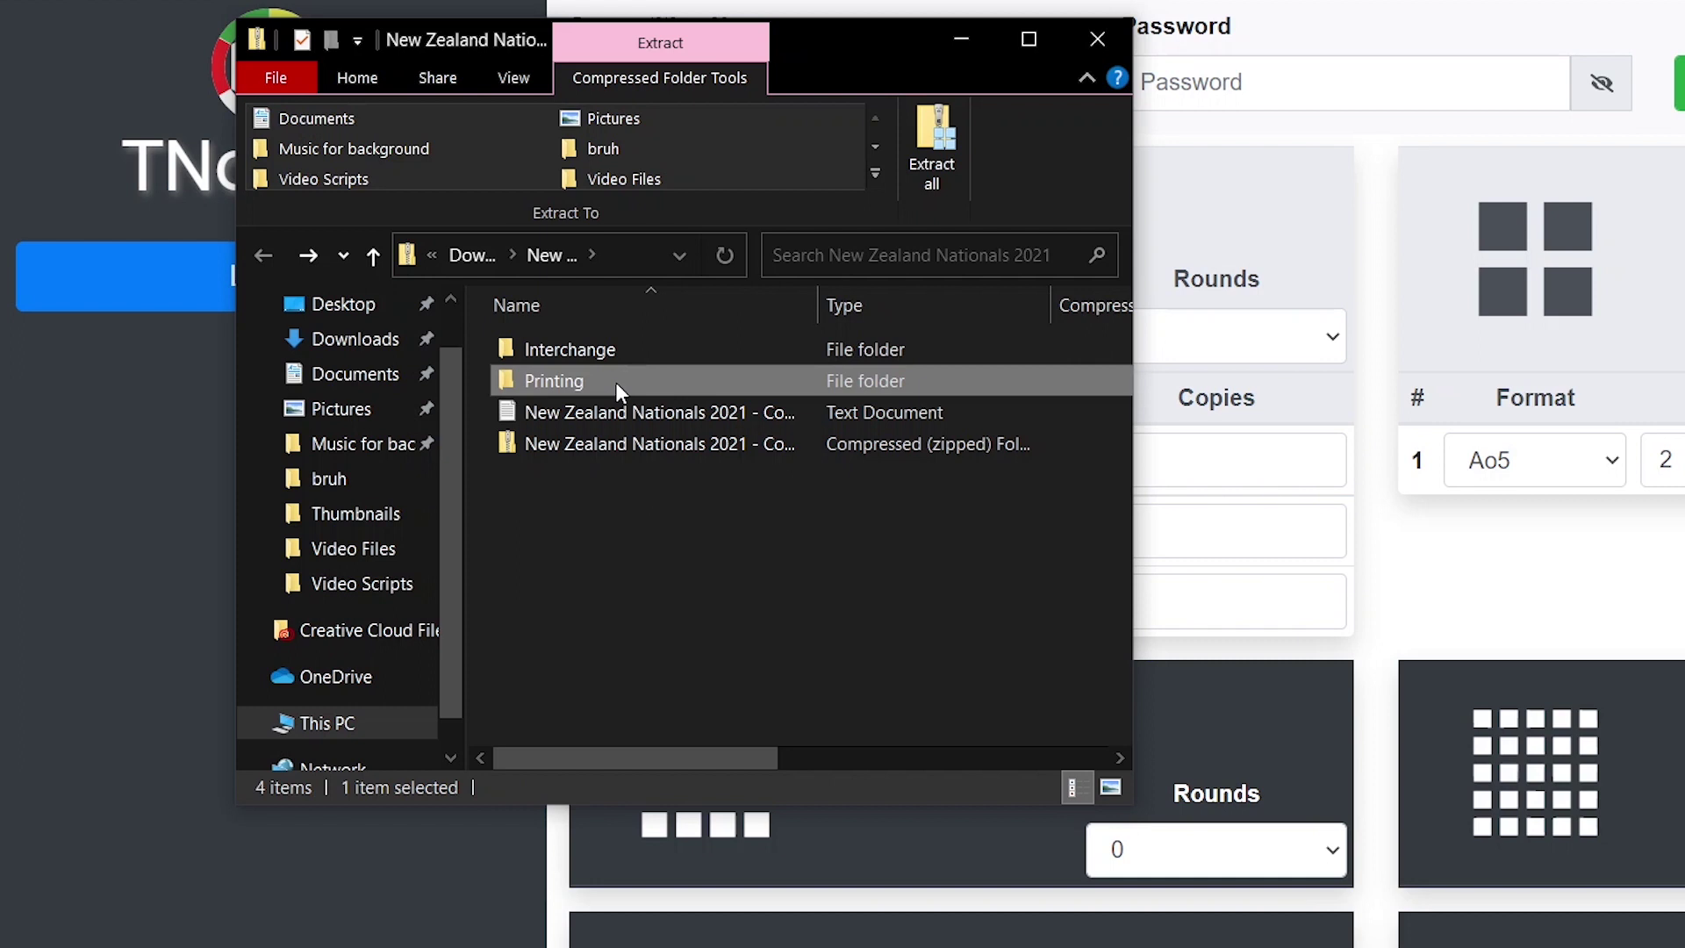